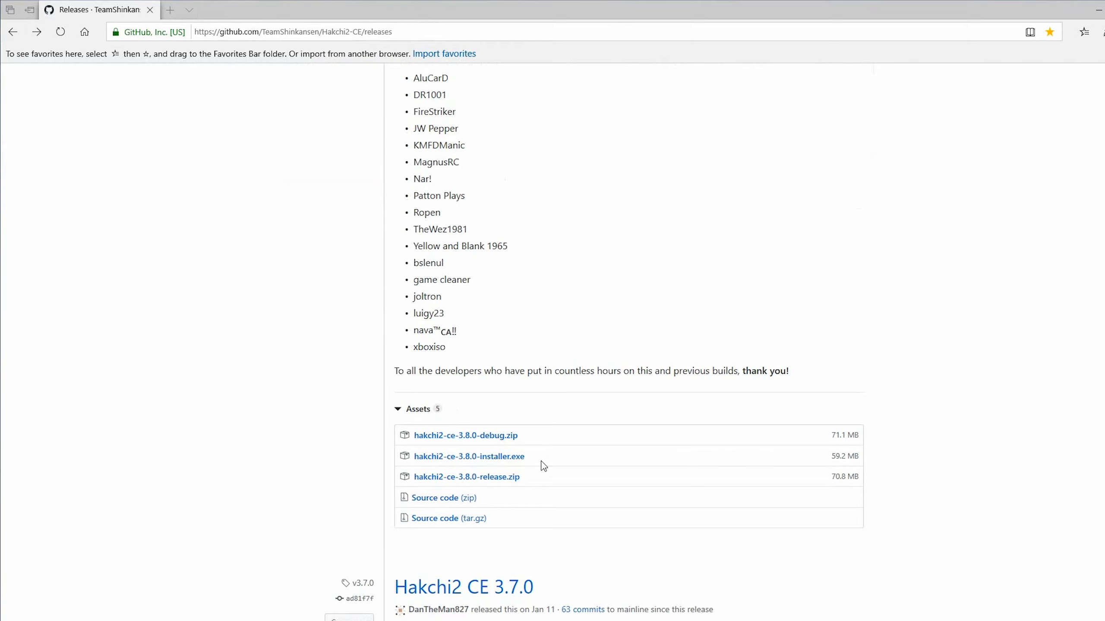
Download and save hakchi2-ce-3.8.0-release.zip from the release assets, and extract it into its own folder in Downloads.
left_click(501, 477)
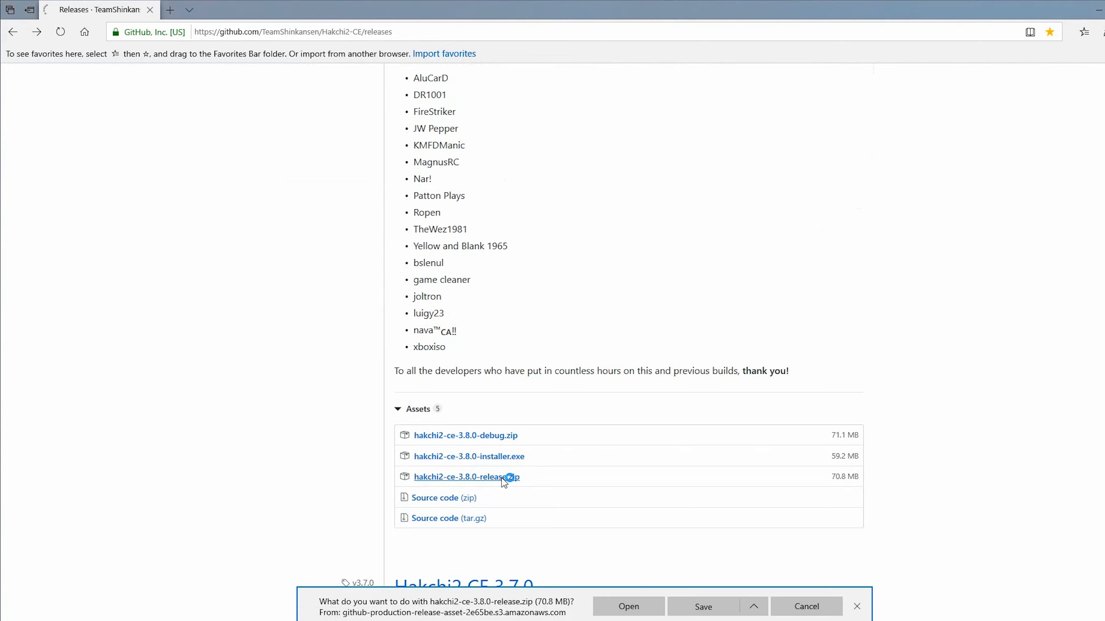
left_click(697, 610)
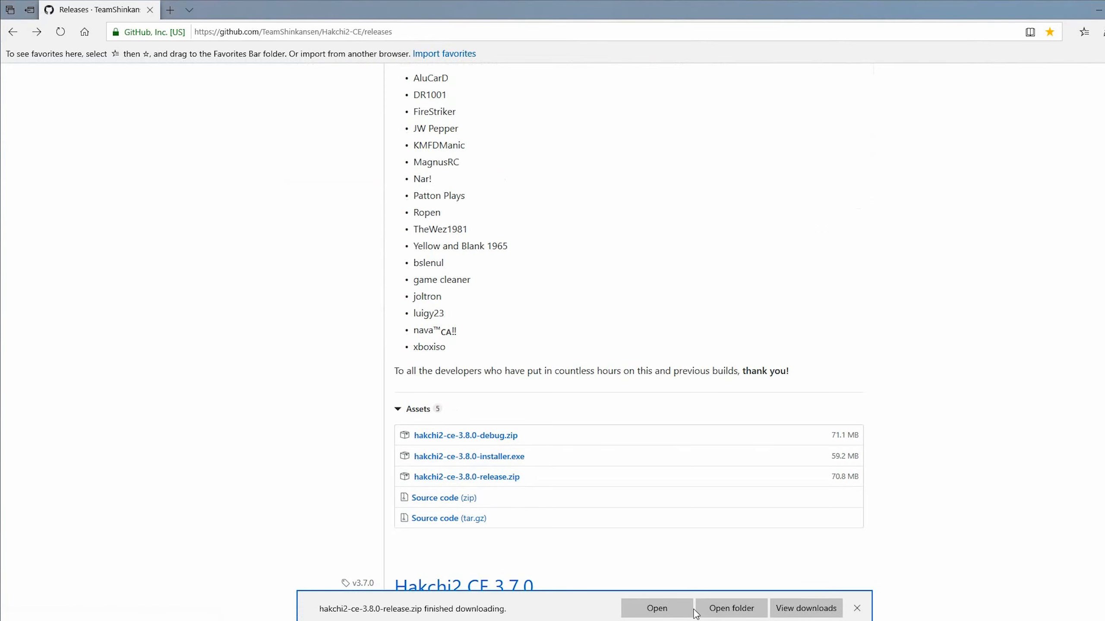
left_click(730, 608)
left_click_drag(1100, 196, 696, 104)
right_click(568, 182)
left_click(681, 248)
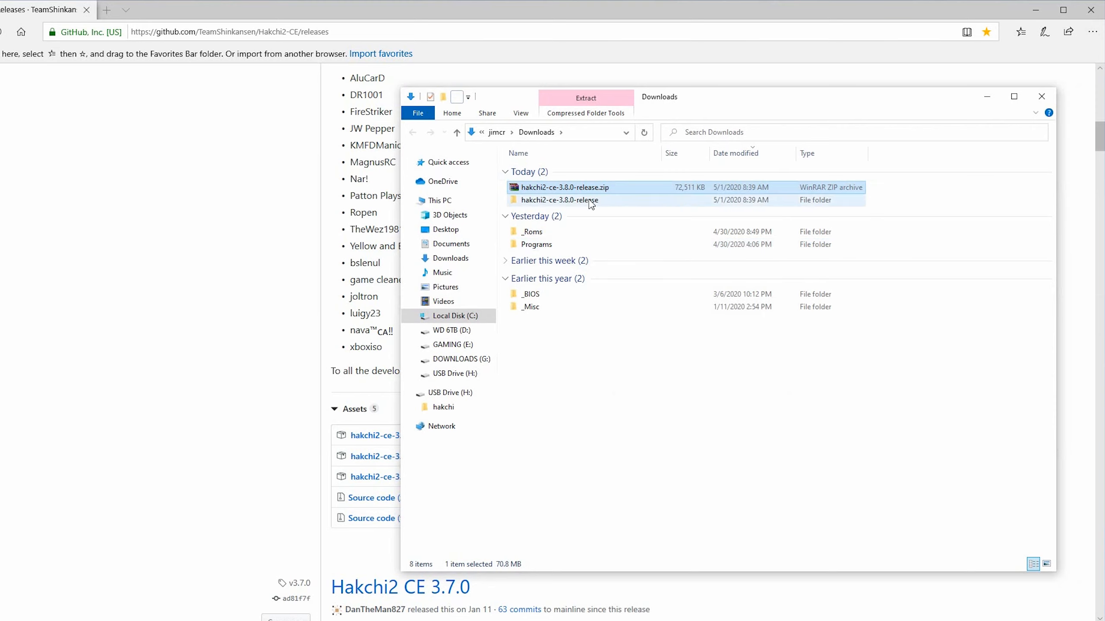
Launch hakchi.exe from the extracted folder and dismiss the welcome and reminder messages.
double_click(590, 201)
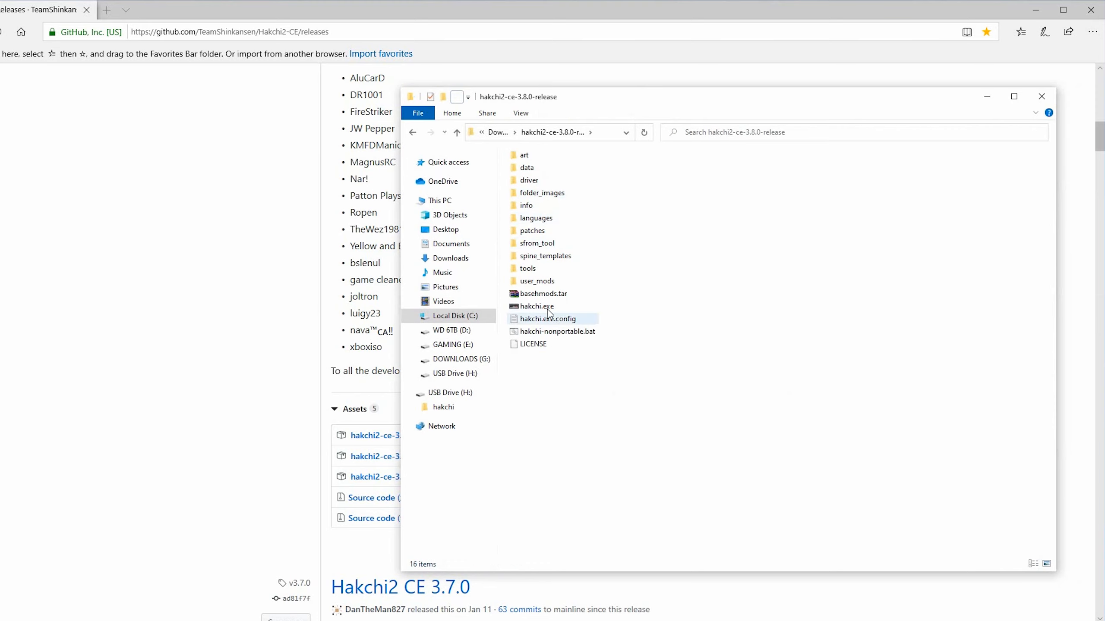
double_click(537, 306)
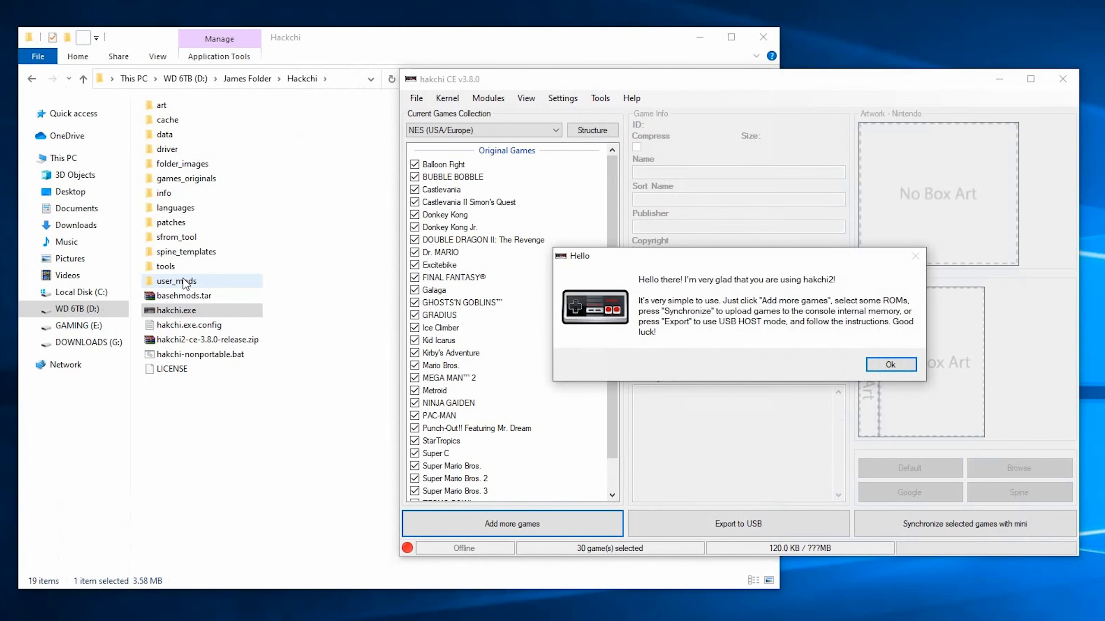
left_click(901, 365)
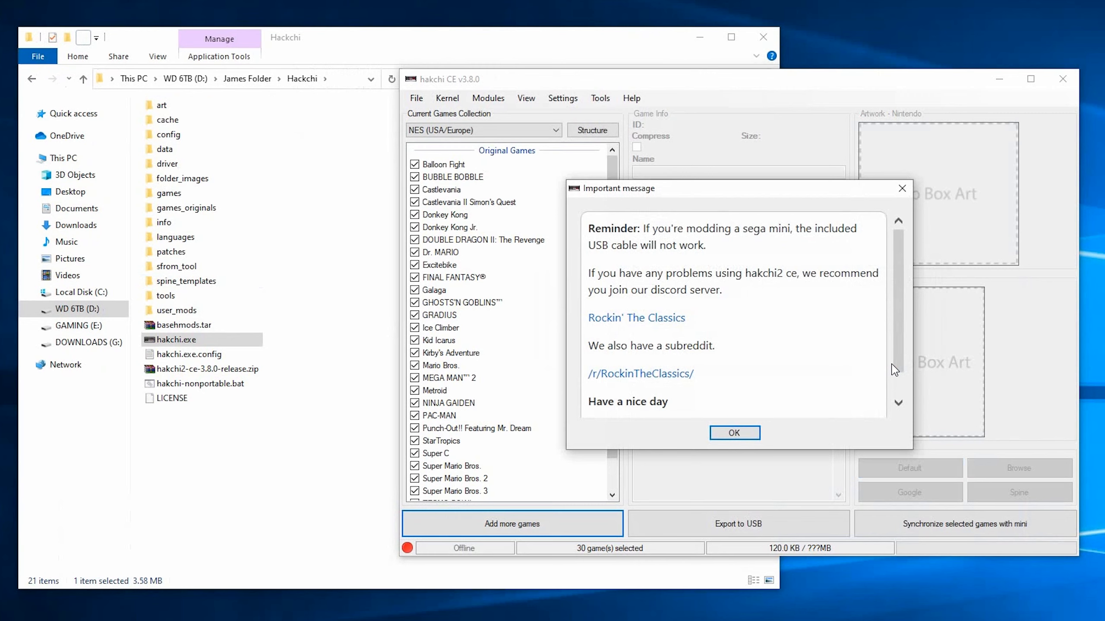
left_click(744, 432)
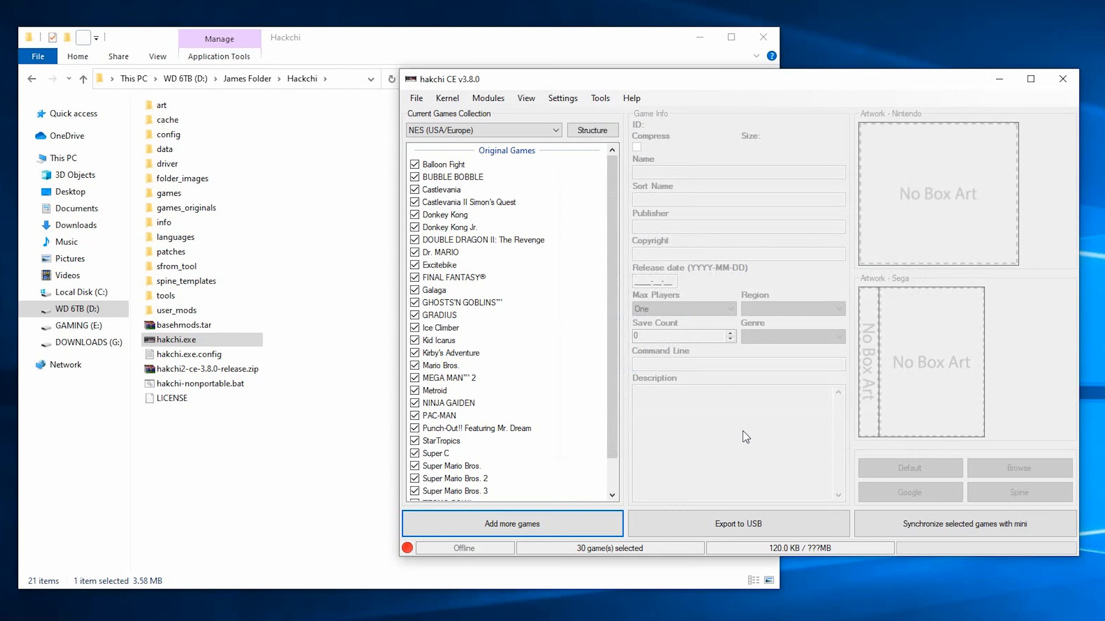
Install the custom kernel on the connected console, approving the flash and closing the completion message.
left_click(447, 98)
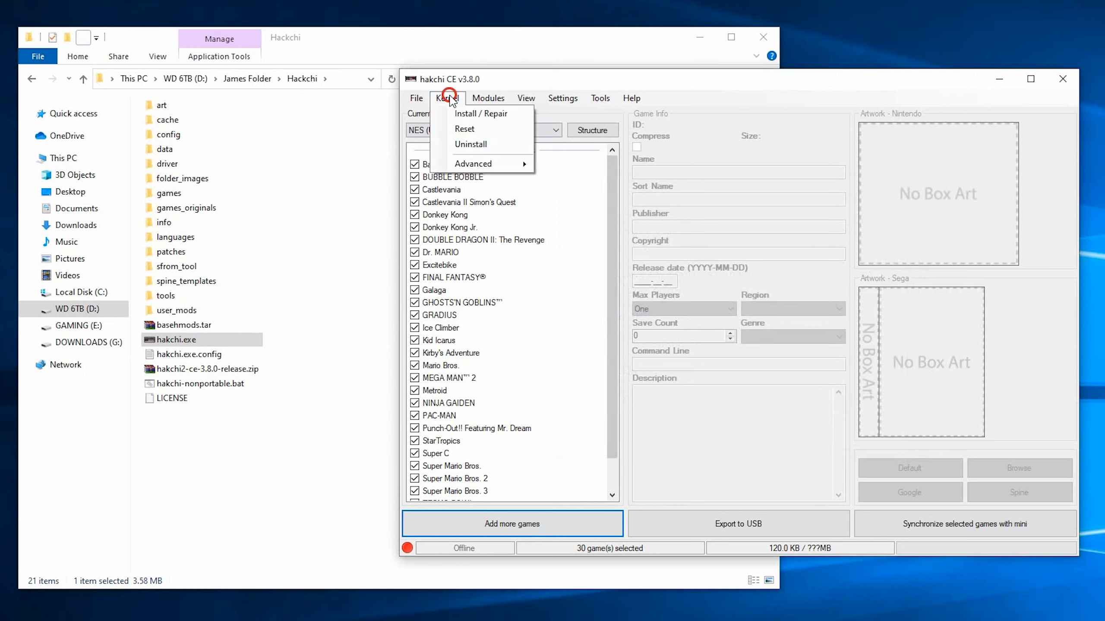
left_click(465, 112)
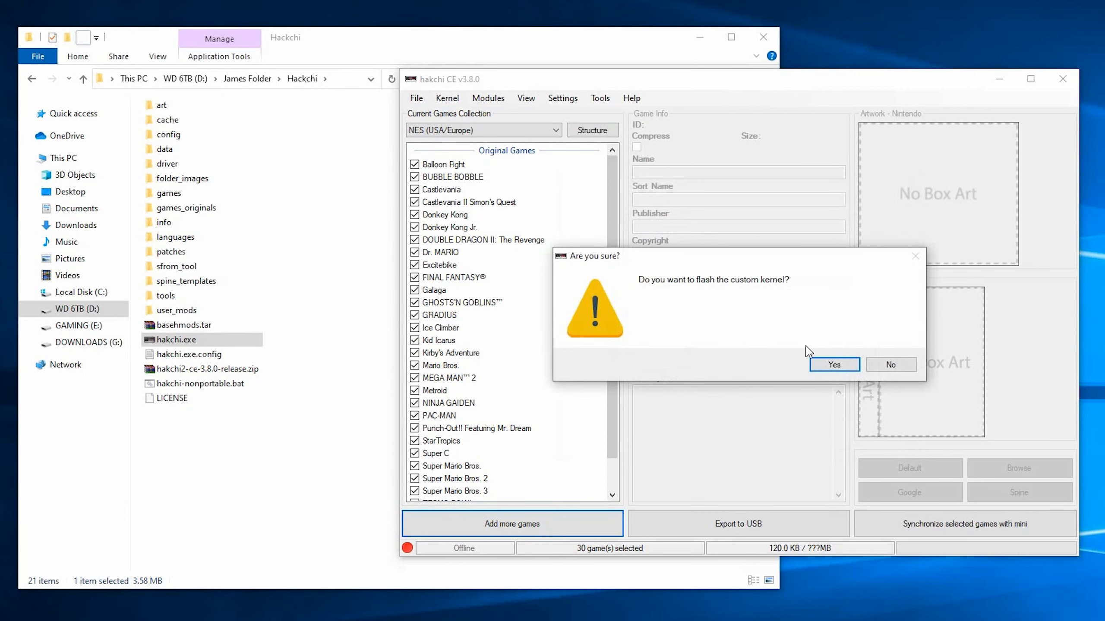
left_click(834, 365)
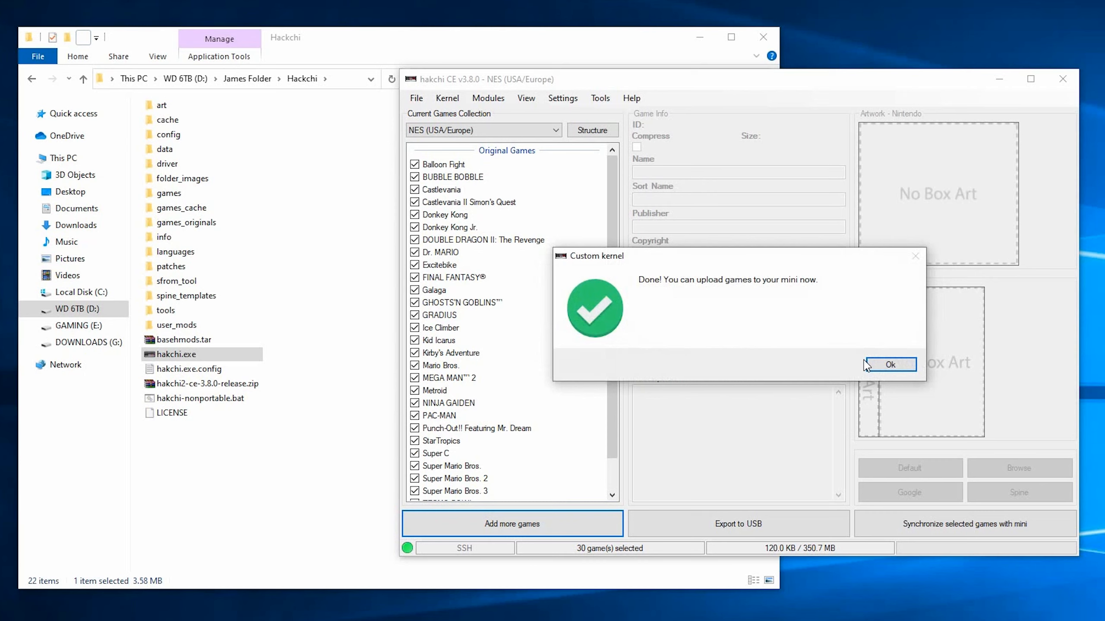
left_click(895, 366)
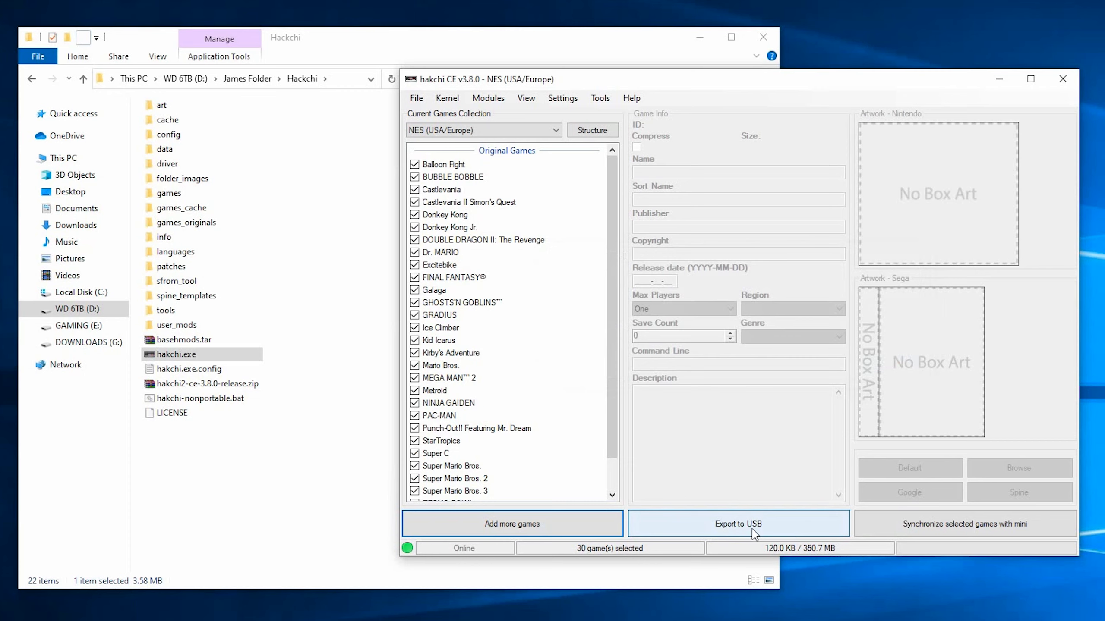
Add the seven NES ROMs from Adventure Island through The Adventures of Gilligan's Island to the games collection.
left_click_drag(613, 222, 605, 164)
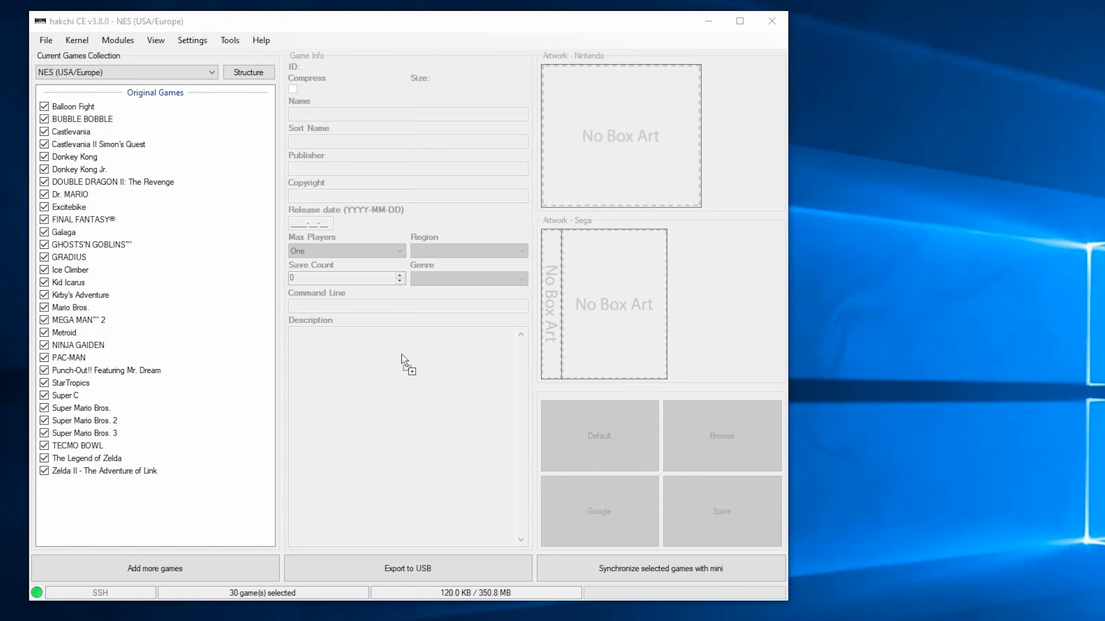
left_click_drag(402, 354, 402, 354)
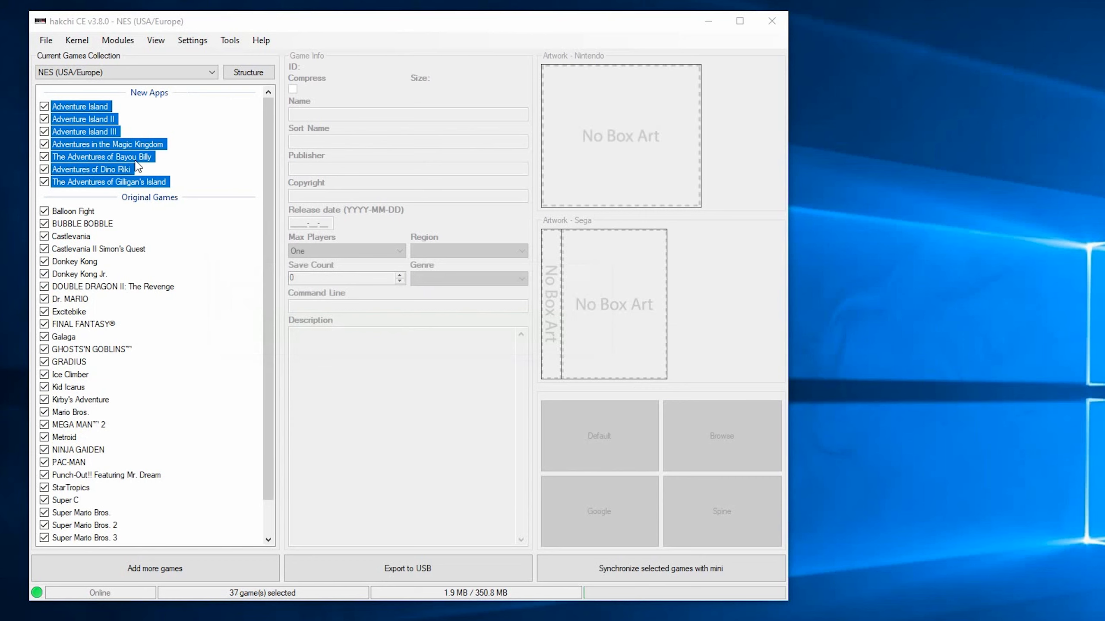
Examine the game info and box art of each of the seven newly added NES games.
left_click(94, 106)
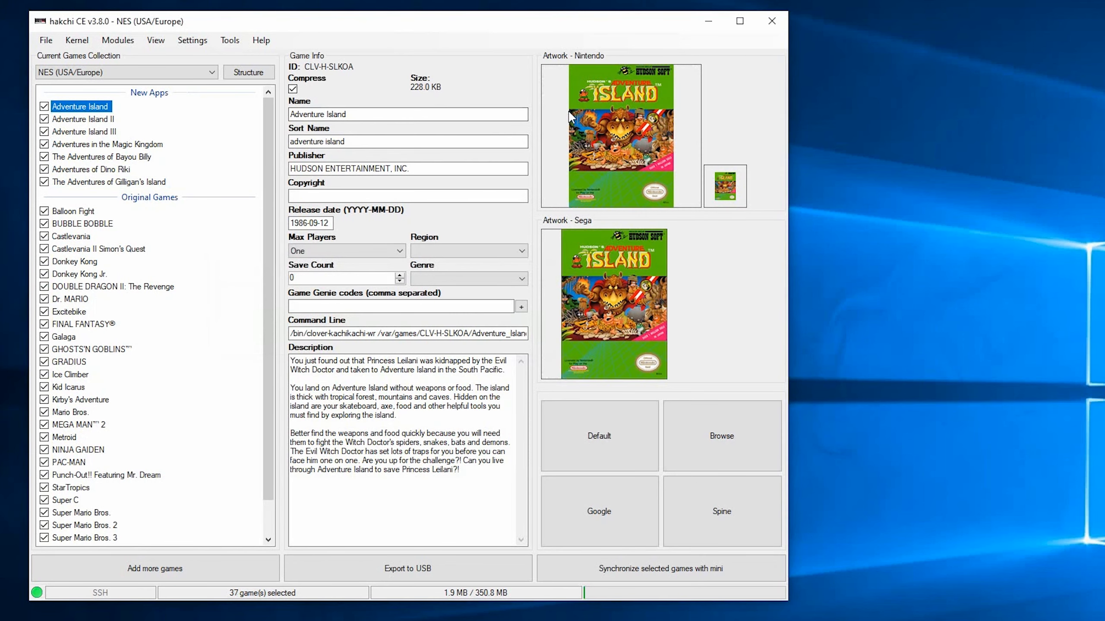
left_click(83, 119)
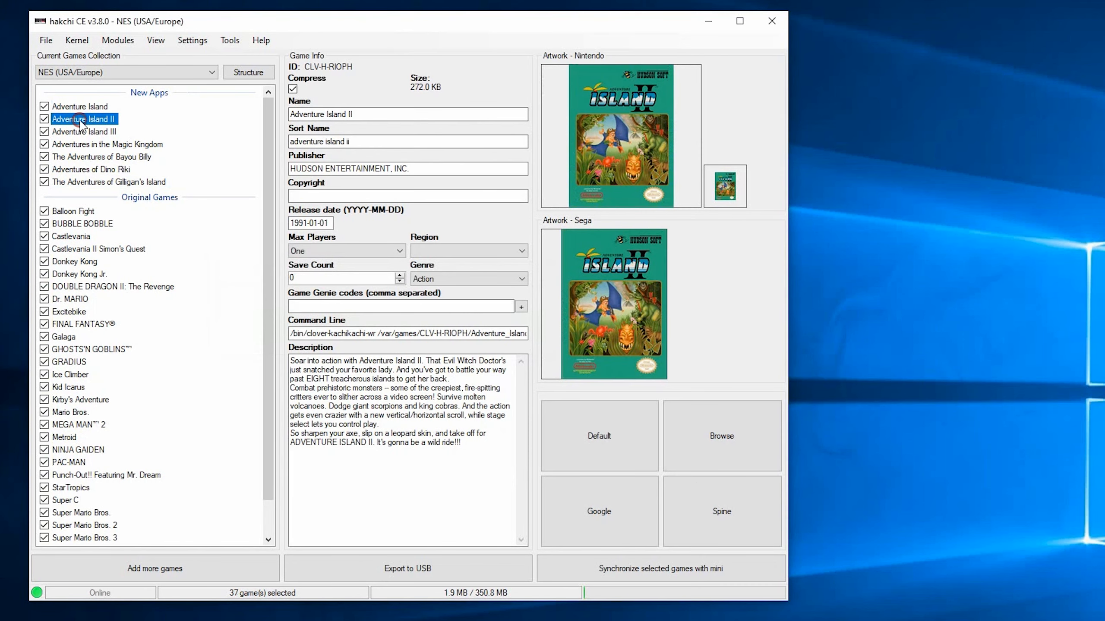
left_click(103, 133)
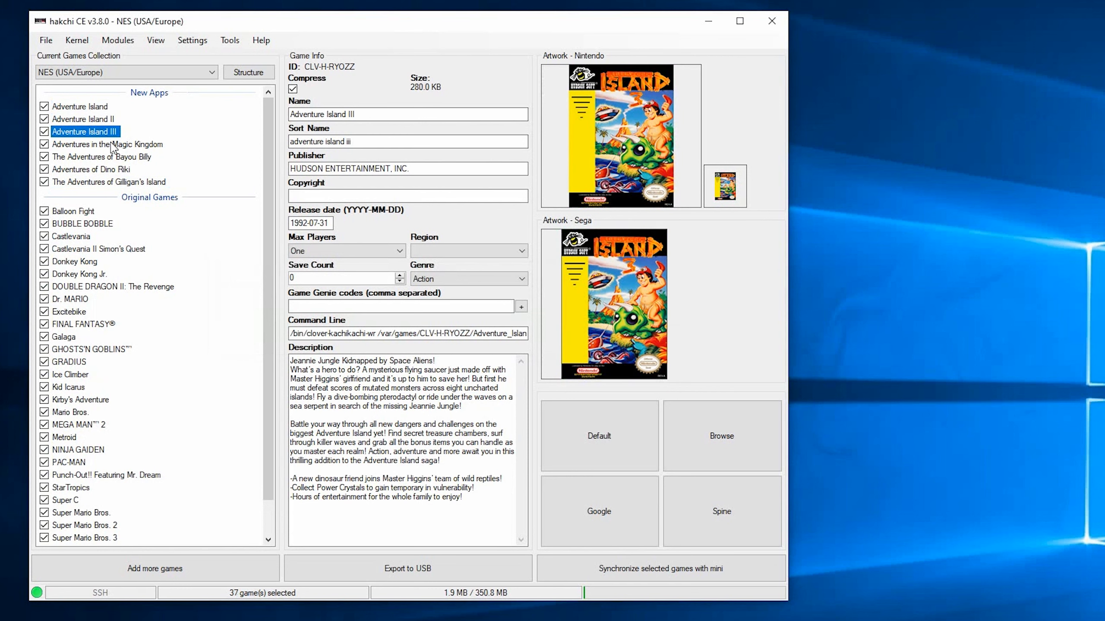
left_click(111, 145)
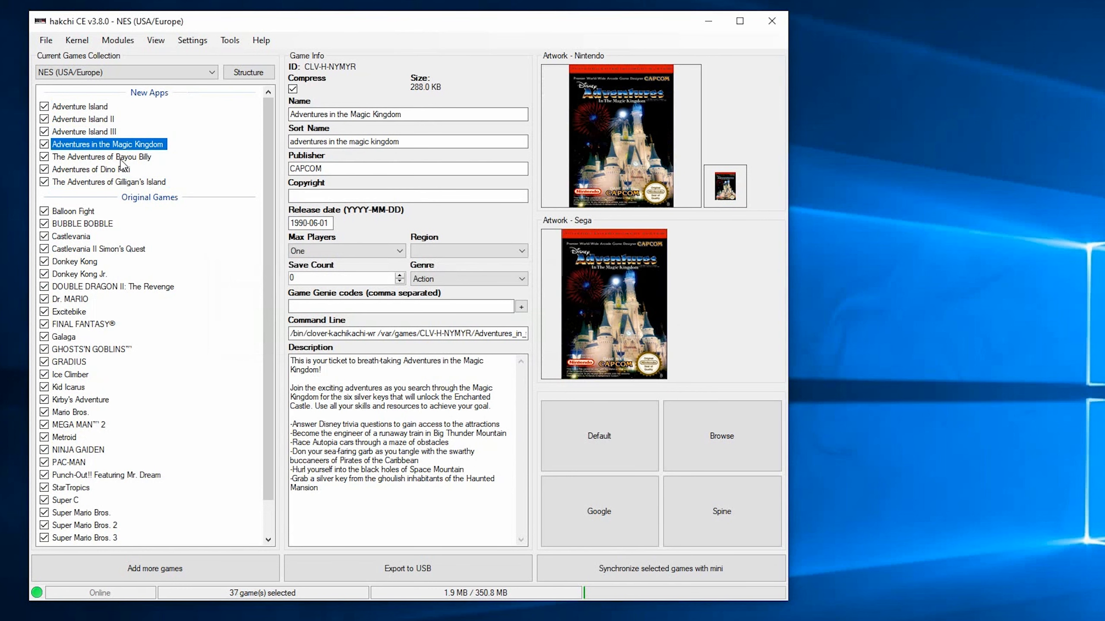
left_click(121, 158)
left_click(109, 170)
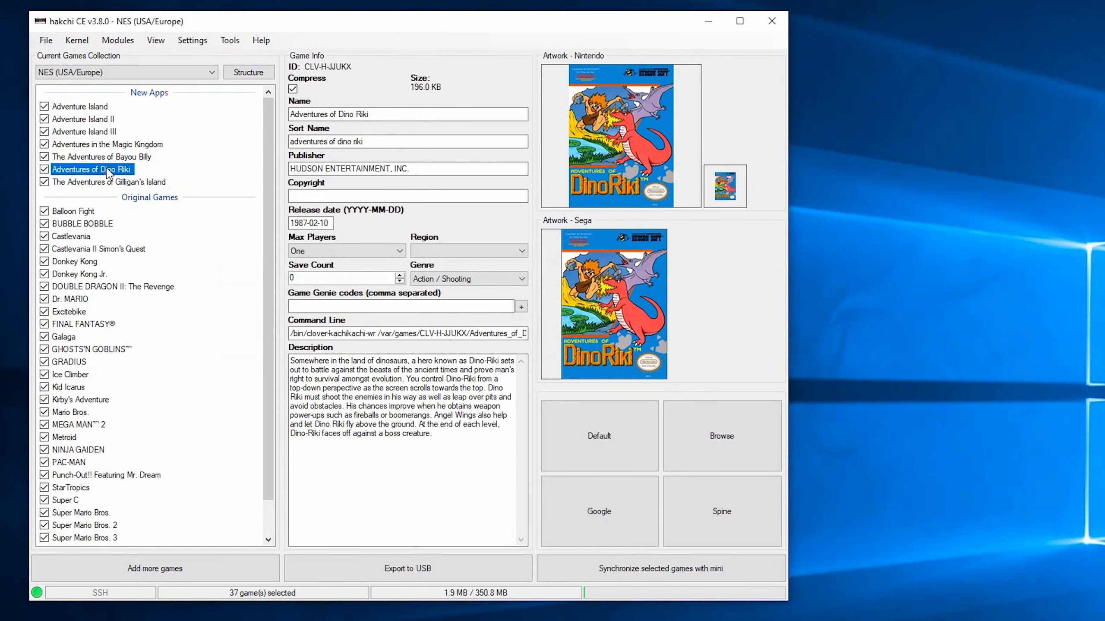
left_click(109, 183)
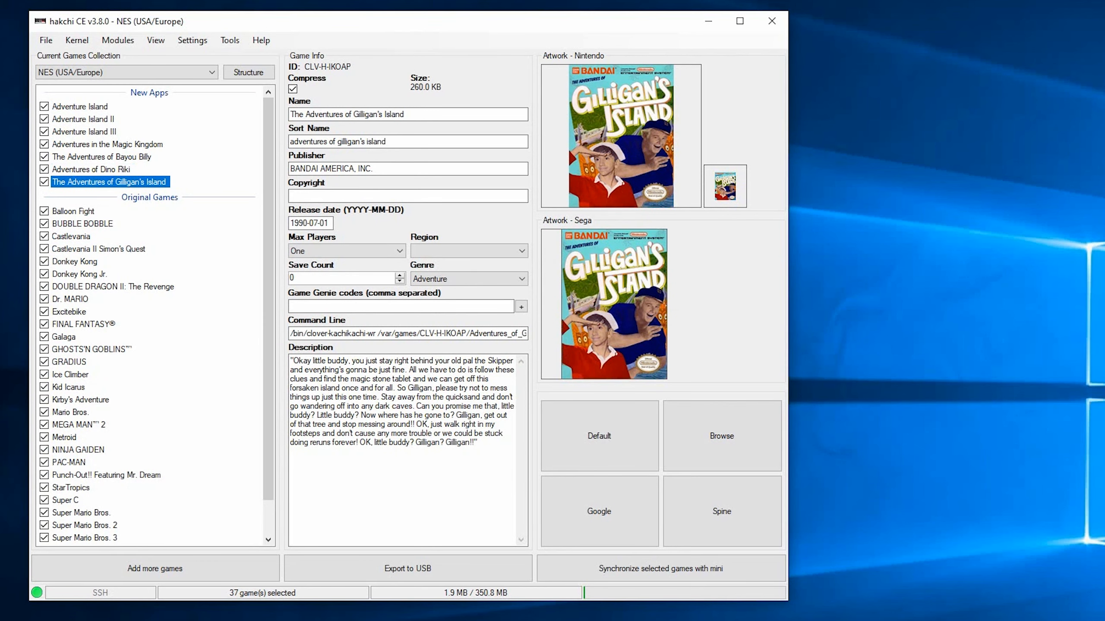
Add the Game Boy Advance ROMs of two Medal of Honor games, Meet the Robinsons and two Mega Man games, and check their game info.
left_click_drag(1000, 334, 242, 150)
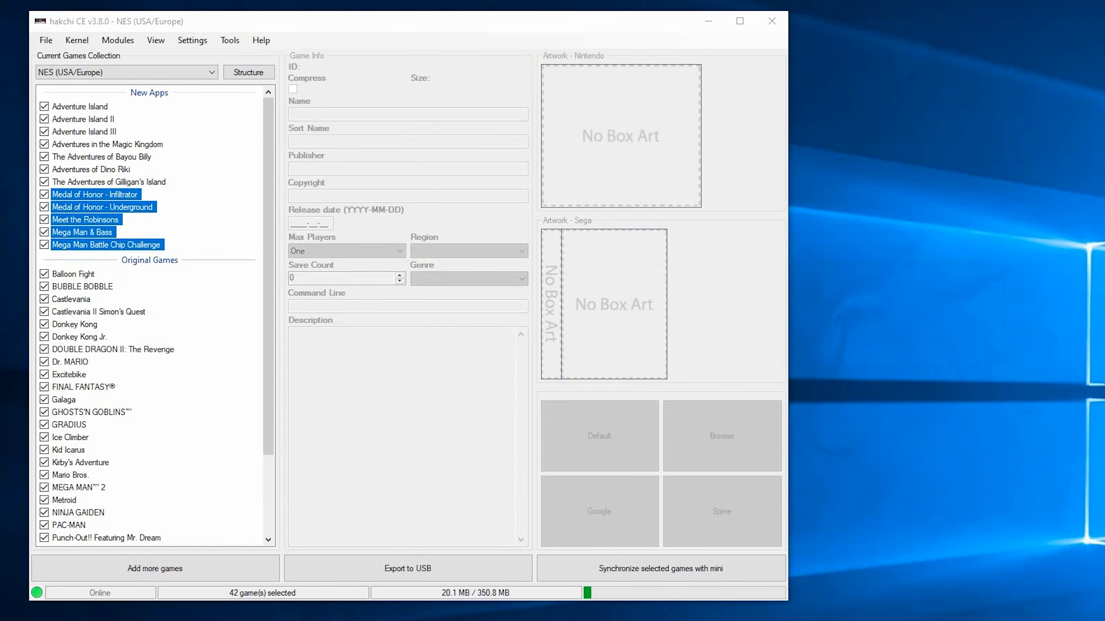
left_click(108, 195)
left_click(110, 207)
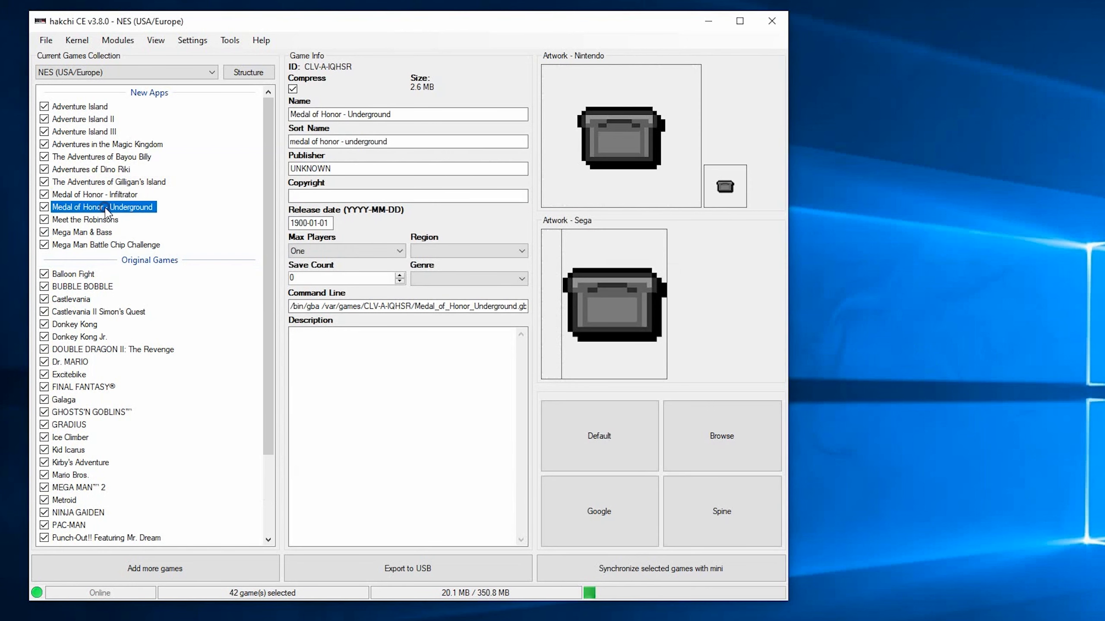
left_click(99, 222)
left_click(99, 234)
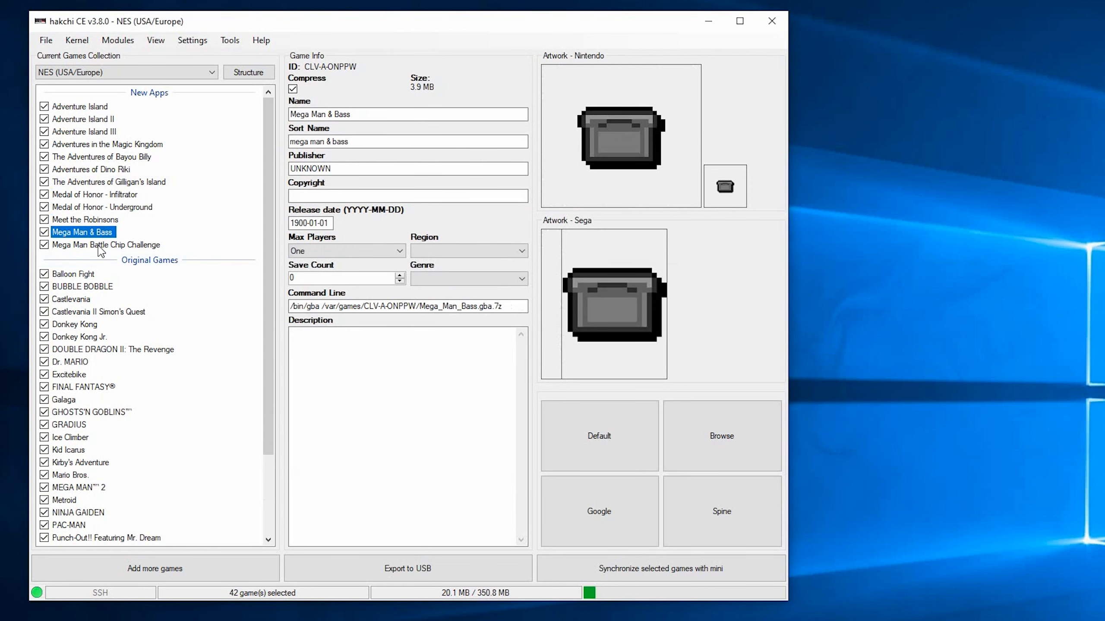
left_click(101, 247)
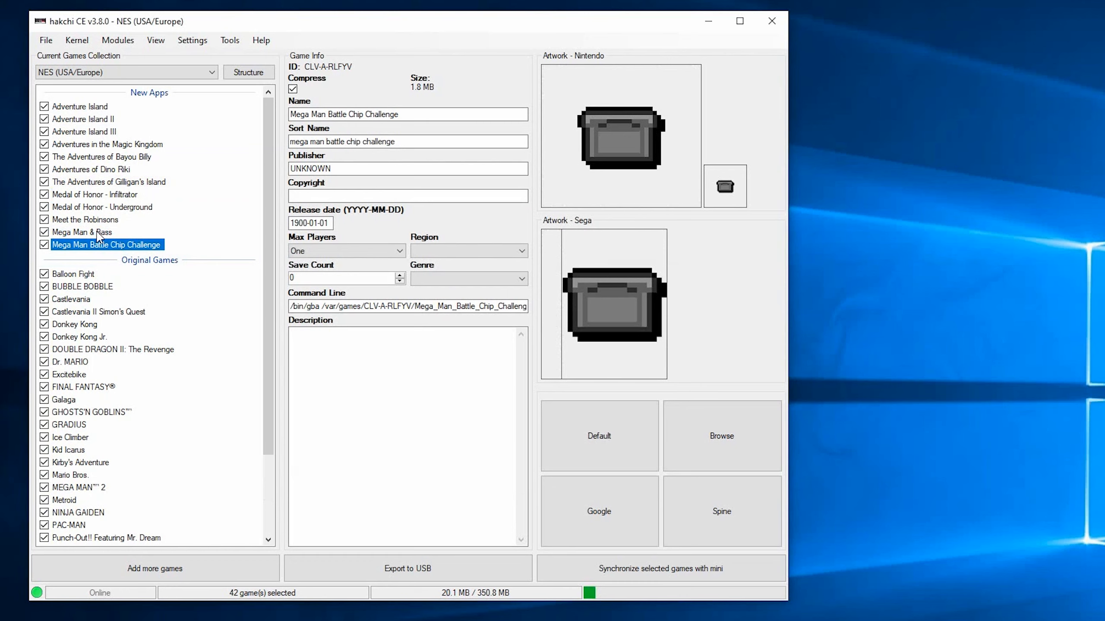
Scrape information for the five Game Boy Advance games, and apply the Nintendo Game Boy Advance match to Medal of Honor: Infiltrator.
left_click_drag(97, 234, 100, 193)
right_click(103, 195)
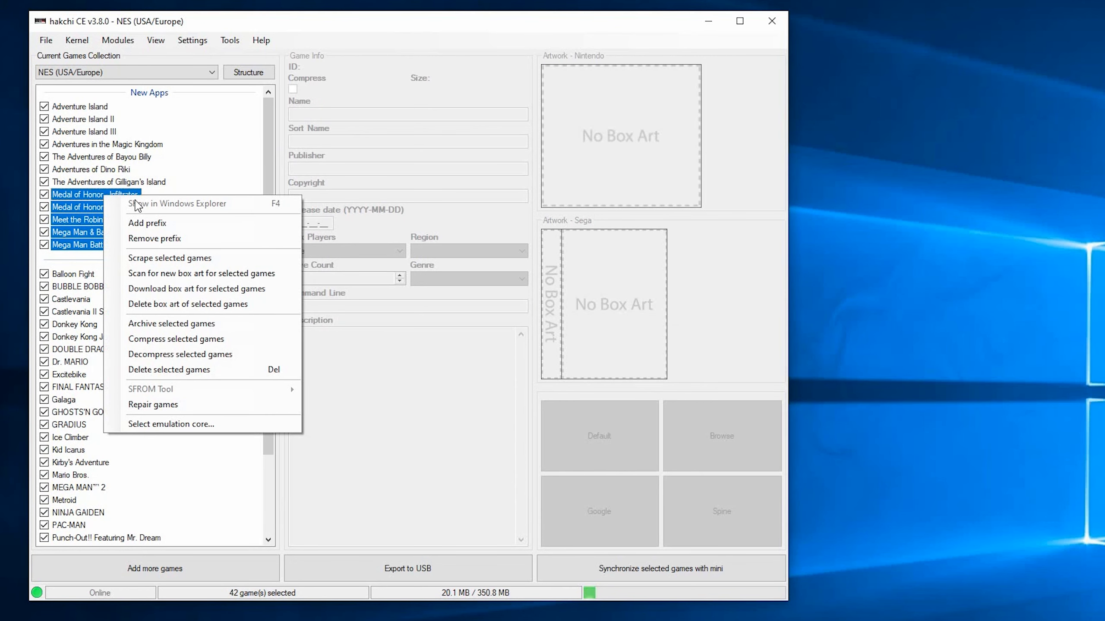
left_click(223, 257)
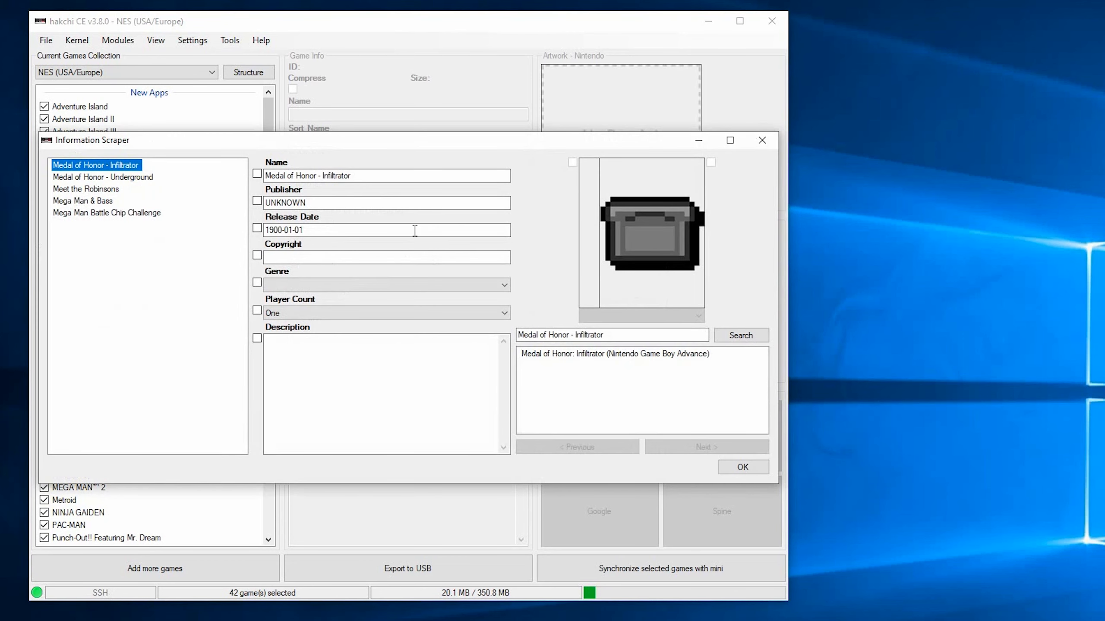
left_click(625, 355)
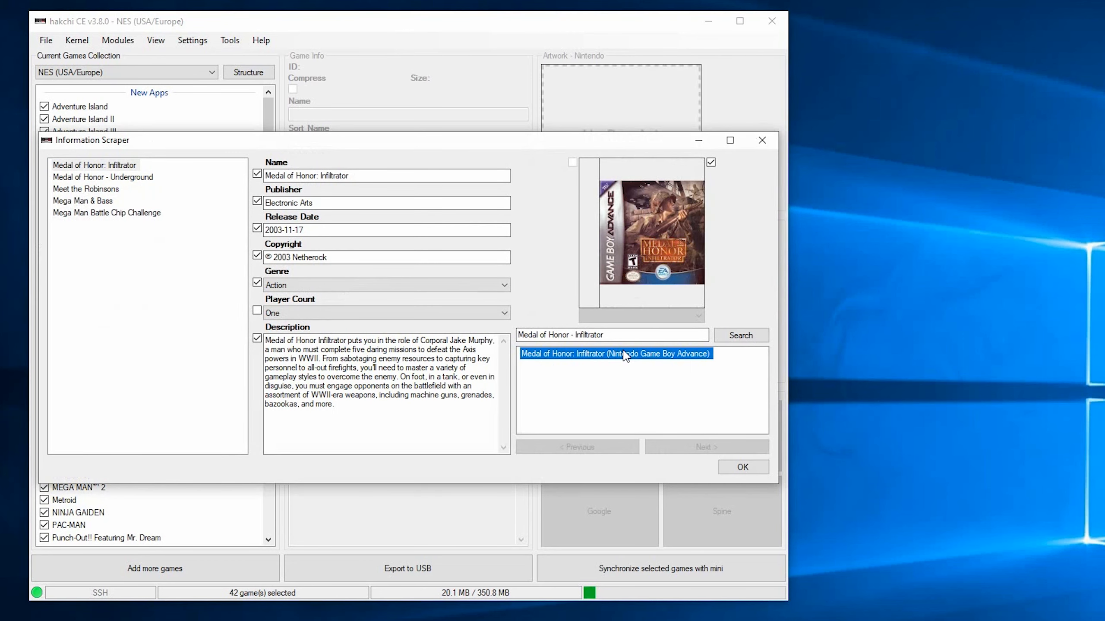
Choose the scraper matches for Medal of Honor: Underground, Meet the Robinsons and the two Mega Man games, and apply the changes.
left_click(136, 177)
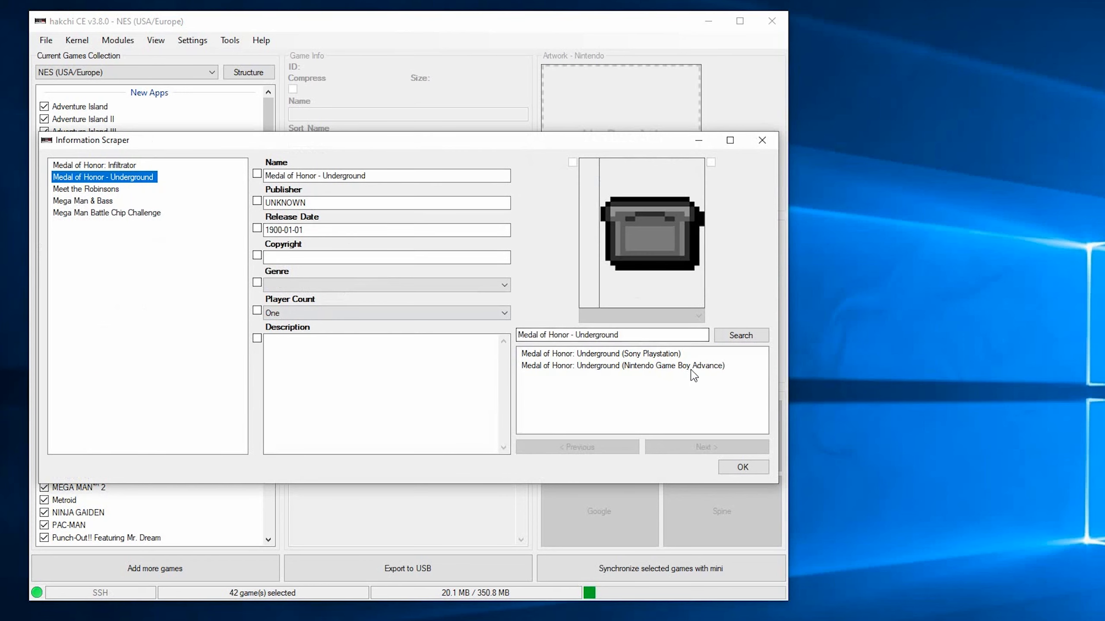
left_click(63, 189)
left_click(82, 201)
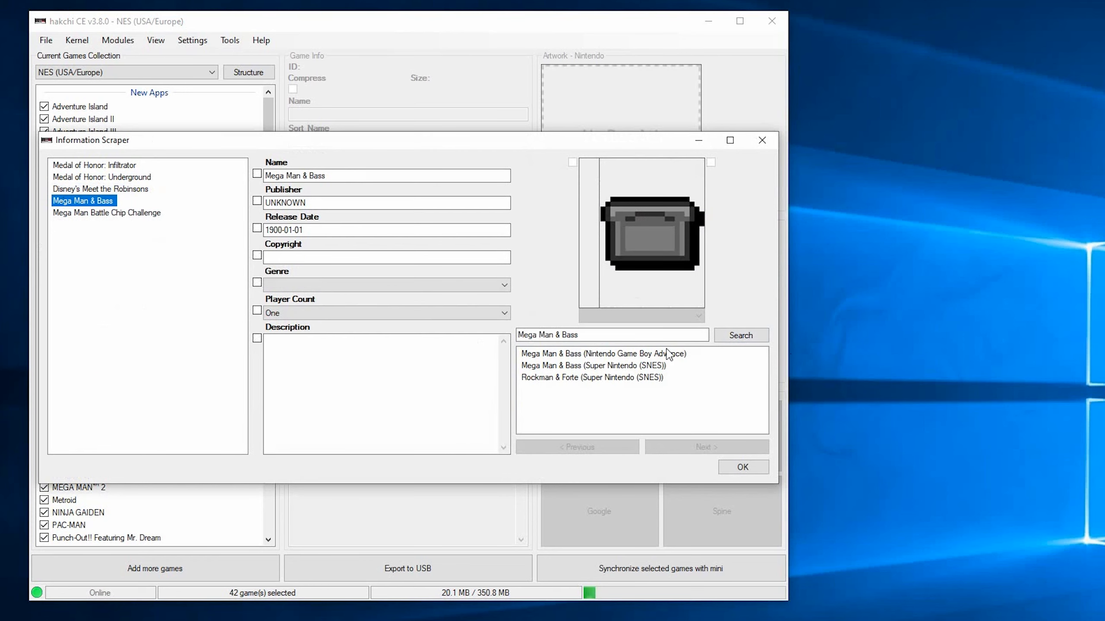
left_click(91, 212)
left_click(736, 466)
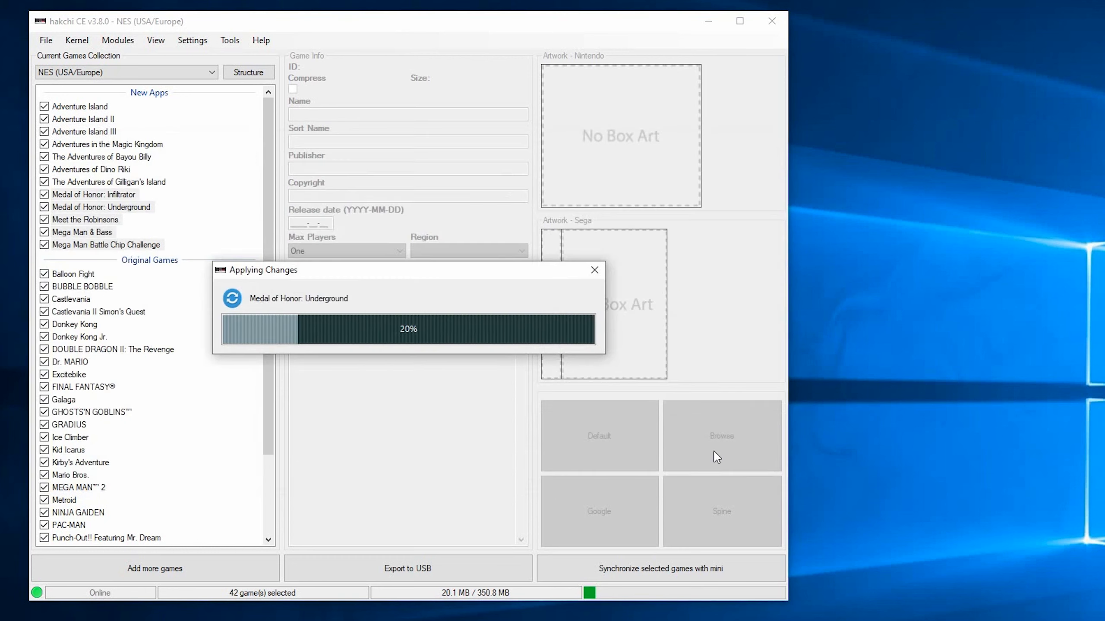
Check the scraped info and box art of Disney's Meet the Robinsons and both Medal of Honor games under Custom Games.
left_click_drag(271, 235, 274, 340)
left_click(101, 488)
key("Down")
key("Down")
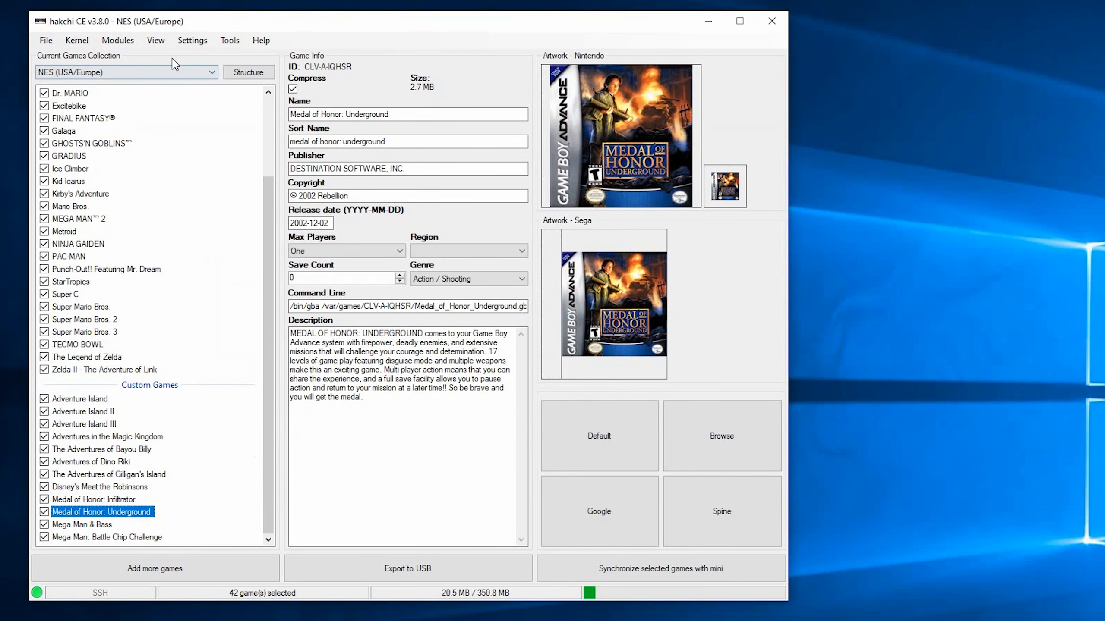
Sort the games list by console and check the resulting Nintendo groups.
left_click(155, 40)
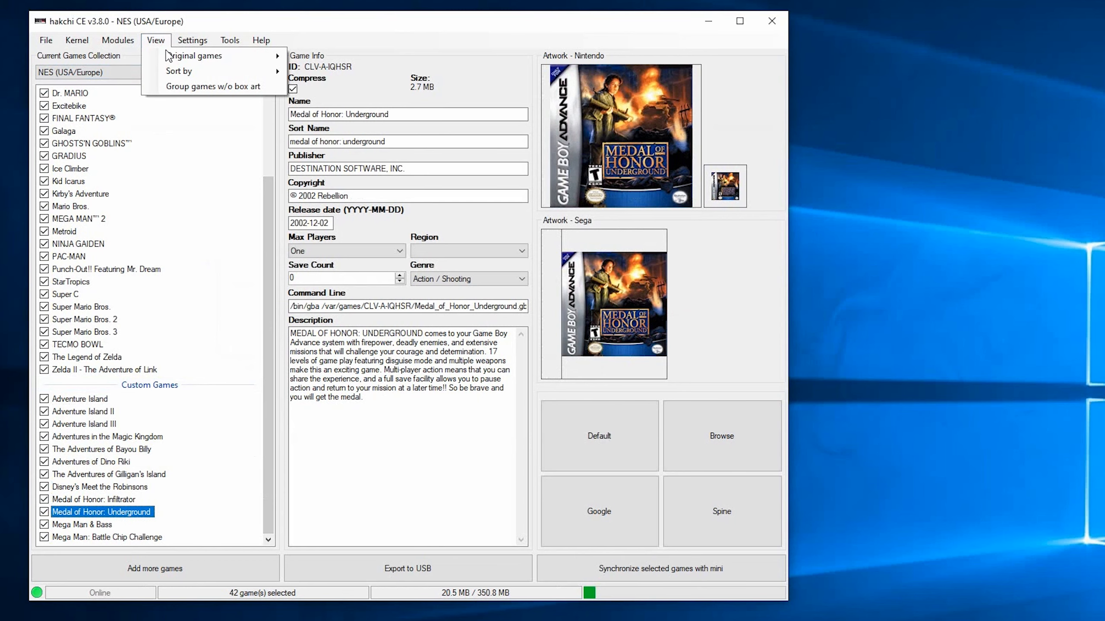
mouse_move(218, 72)
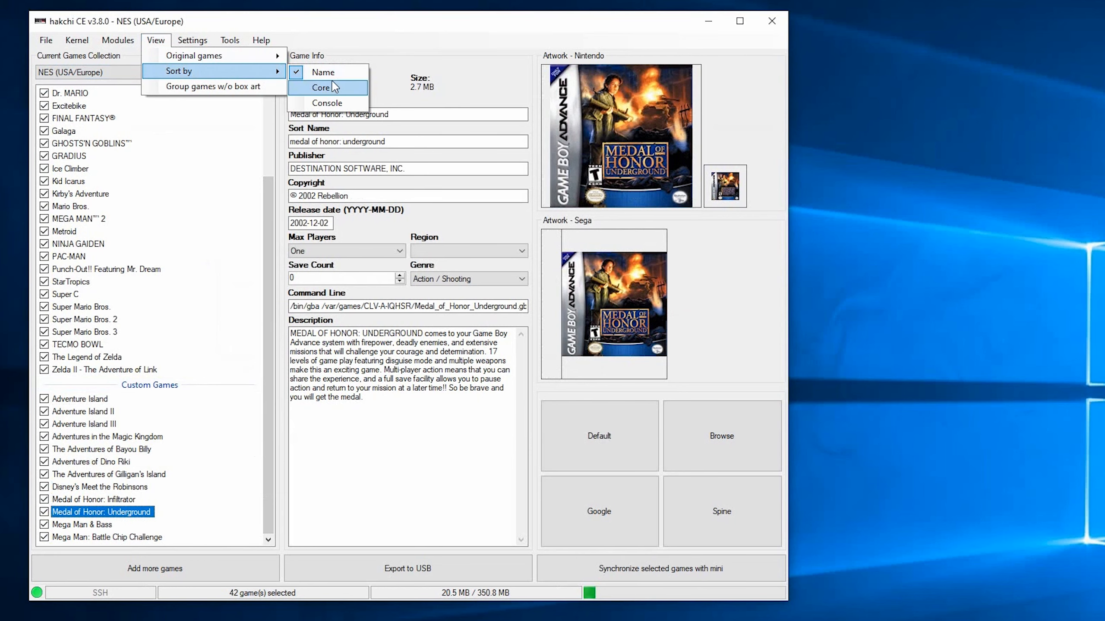
left_click(339, 104)
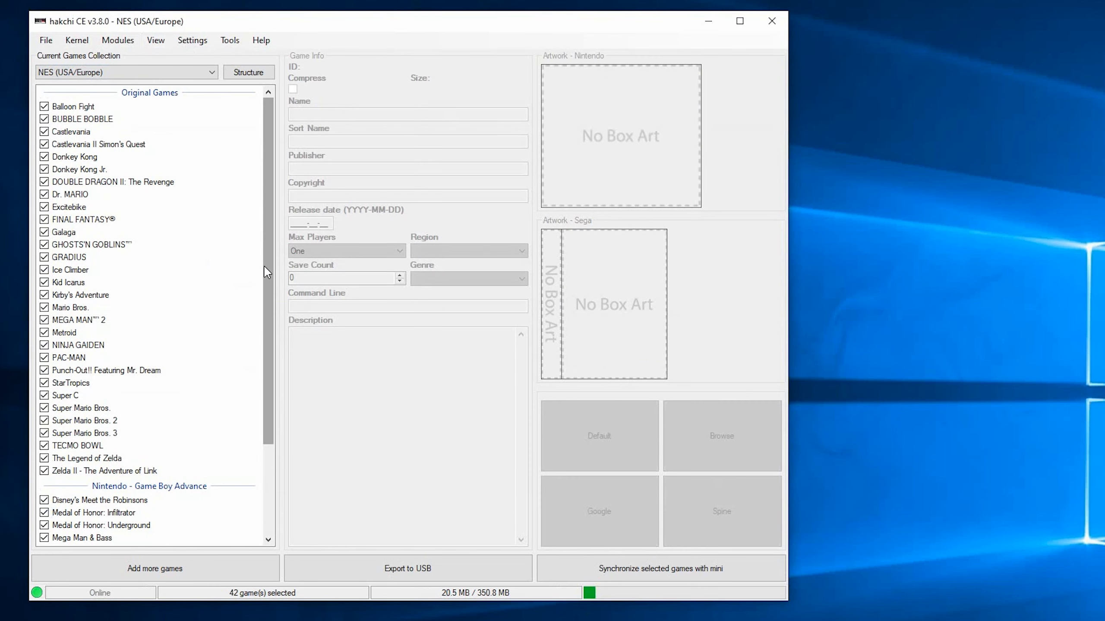
left_click_drag(266, 224, 272, 309)
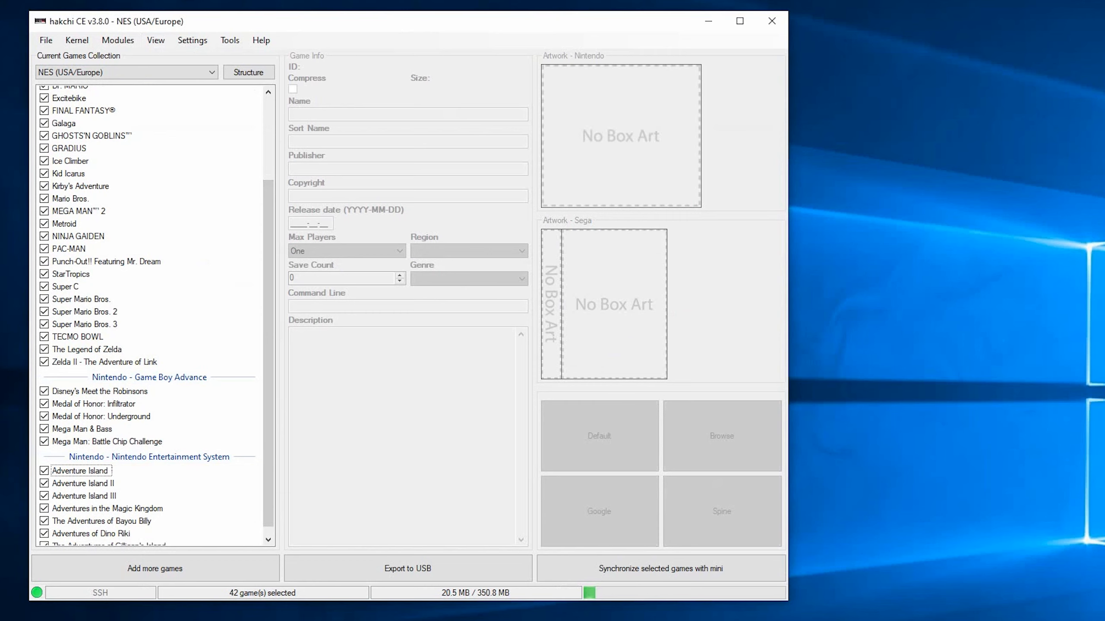
Add another batch of seven game ROMs to the games collection.
left_click_drag(236, 163, 235, 164)
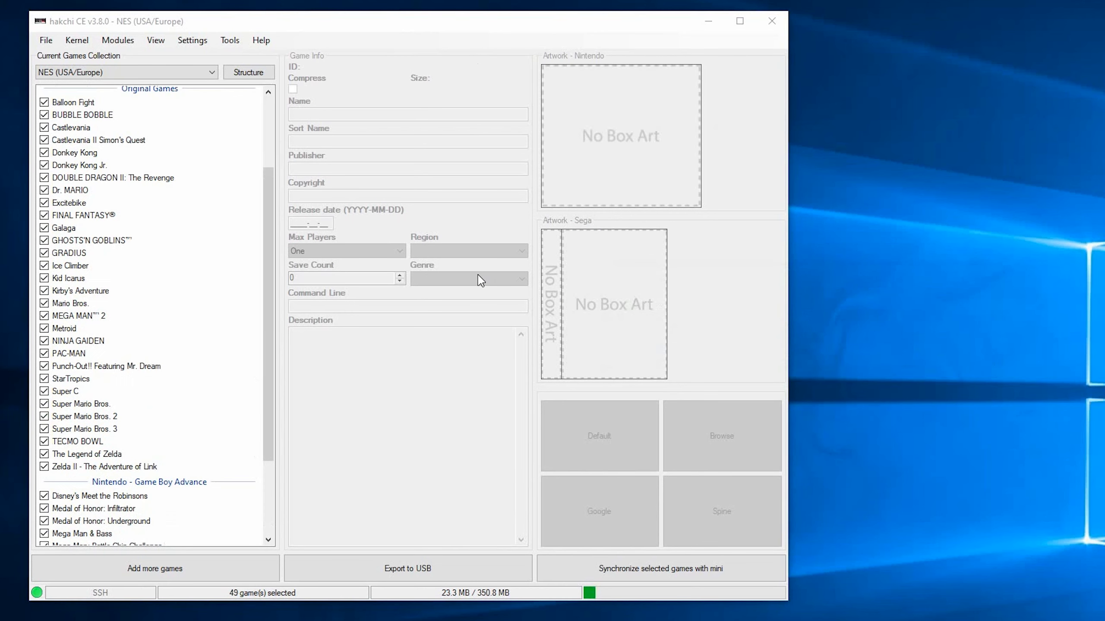
Check the info and box art of each of the seven newly added games under New Apps.
left_click_drag(270, 329, 270, 259)
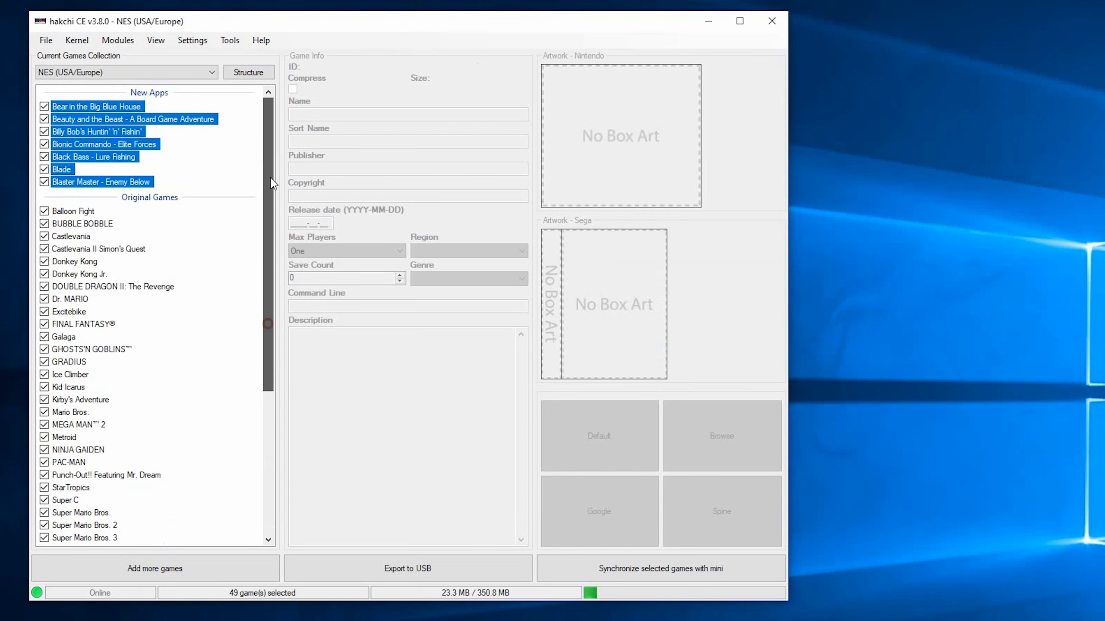
left_click(64, 105)
left_click(69, 119)
left_click(67, 132)
left_click(66, 144)
left_click(65, 156)
left_click(61, 170)
left_click(63, 182)
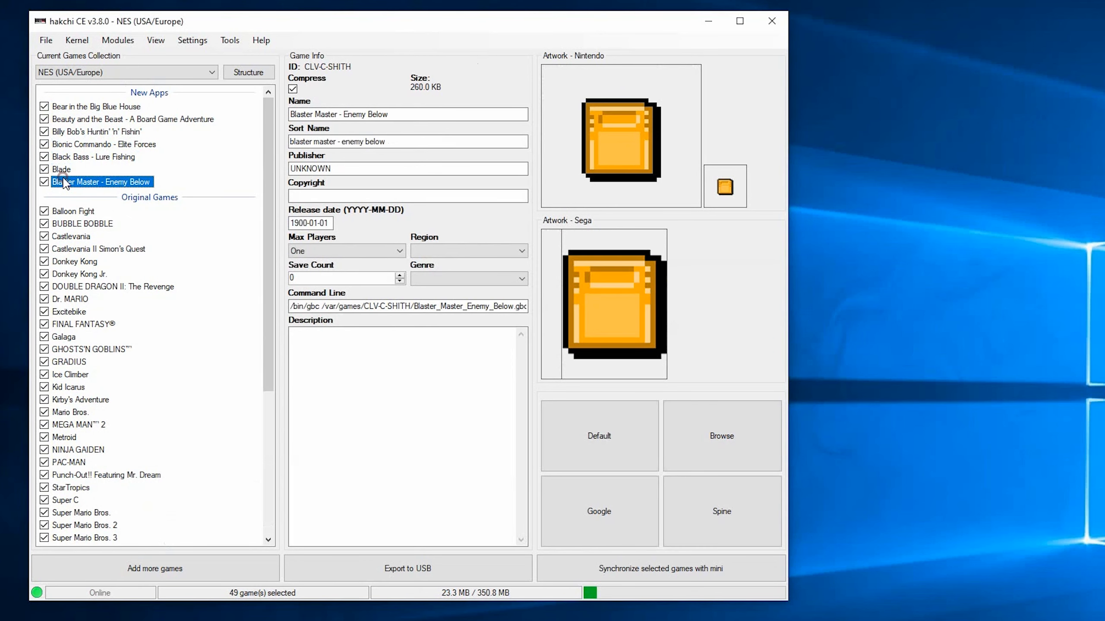
Scrape info for the seven new games, choosing the Game Boy Color matches for Bear in the Big Blue House and Billy Bob's Huntin'-n-Fishin'.
left_click_drag(167, 105, 65, 181)
right_click(65, 181)
left_click(191, 244)
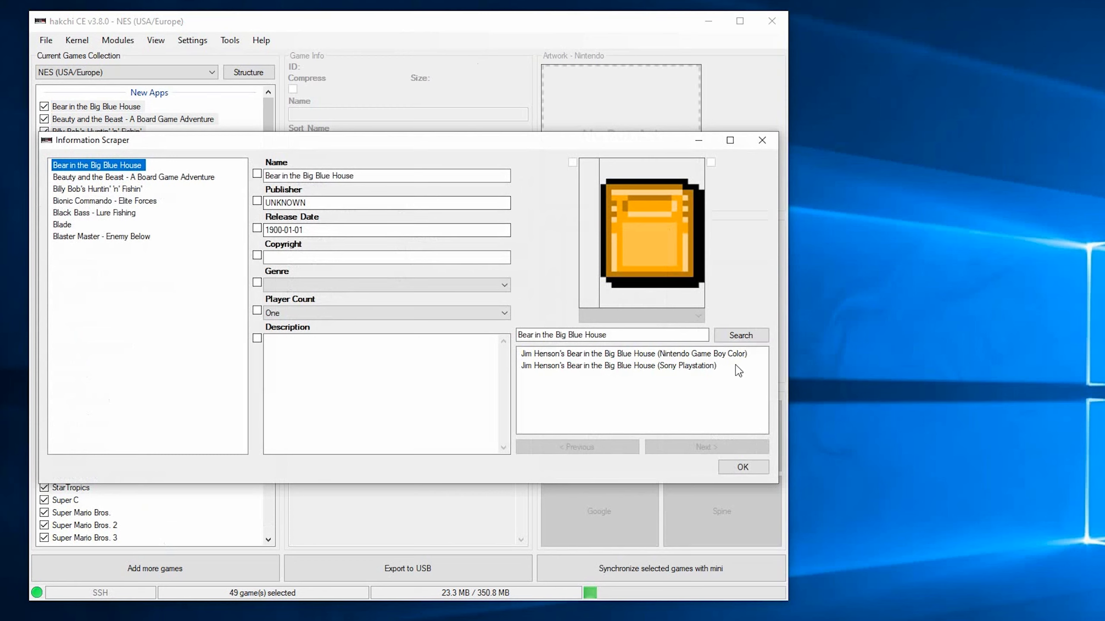
left_click(712, 356)
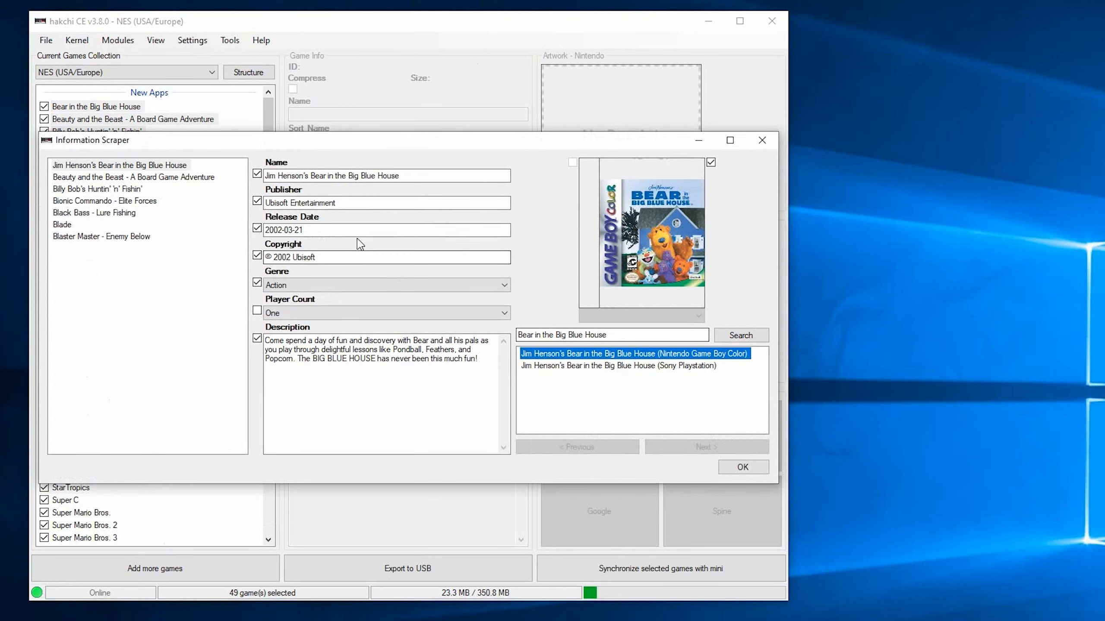
left_click(174, 177)
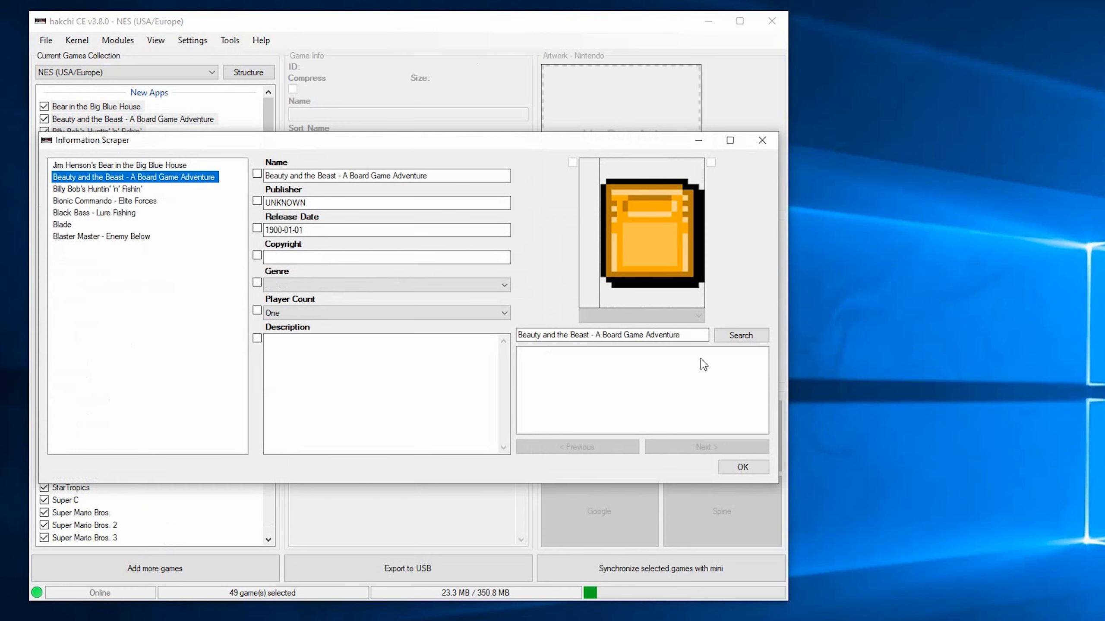
left_click(130, 190)
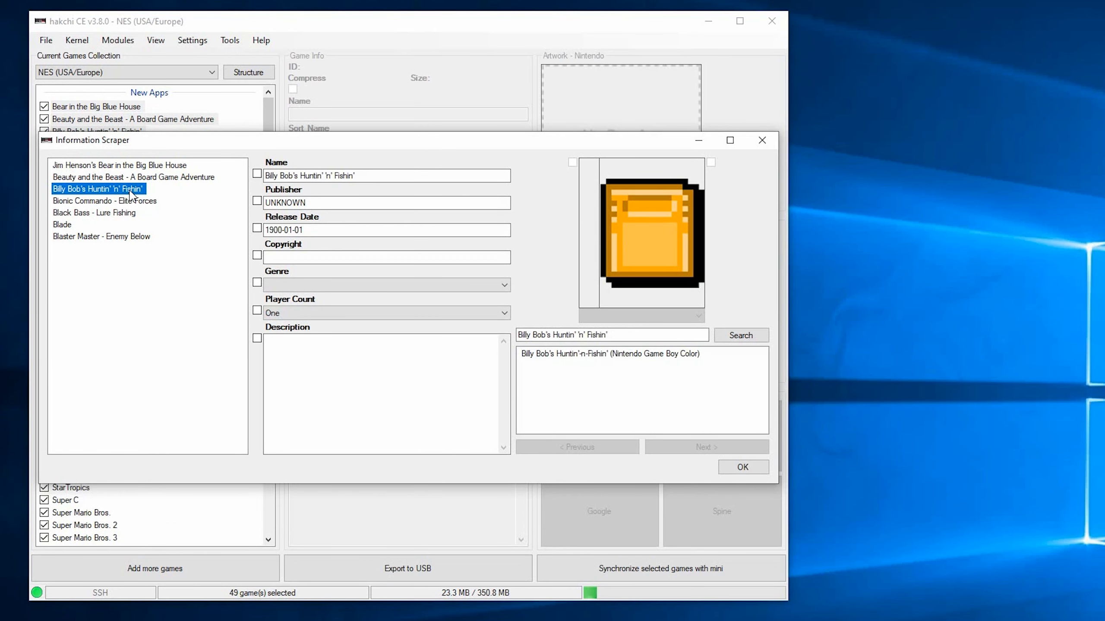
left_click(668, 353)
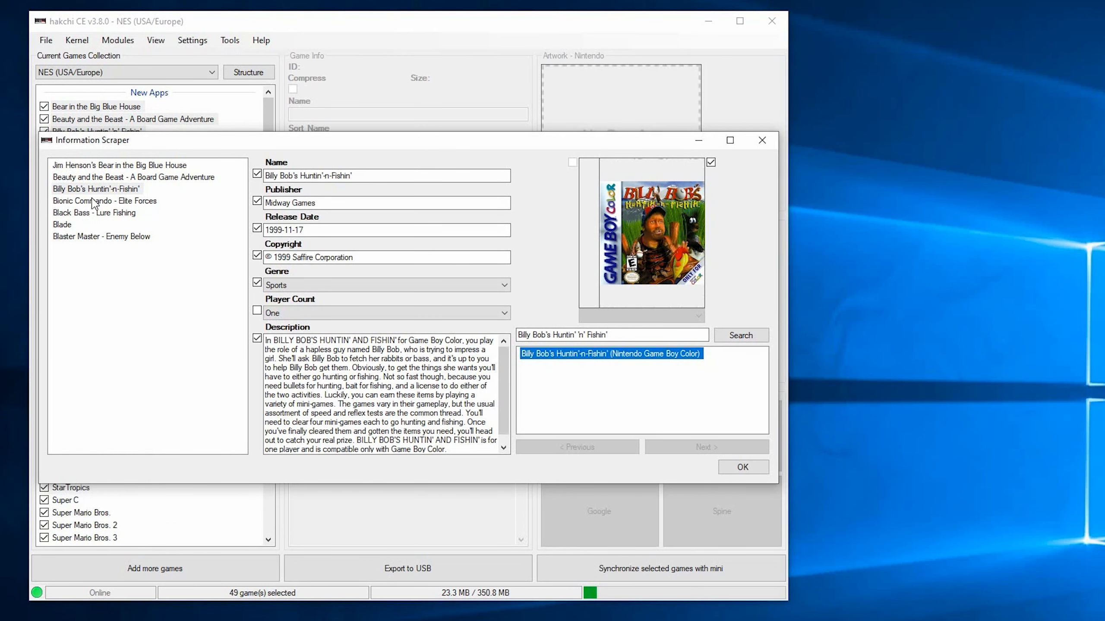
Choose the Game Boy Color matches for Bionic Commando: Elite Forces, Black Bass: Lure Fishing, Blade and Blaster Master: Enemy Below.
left_click(92, 200)
left_click(665, 354)
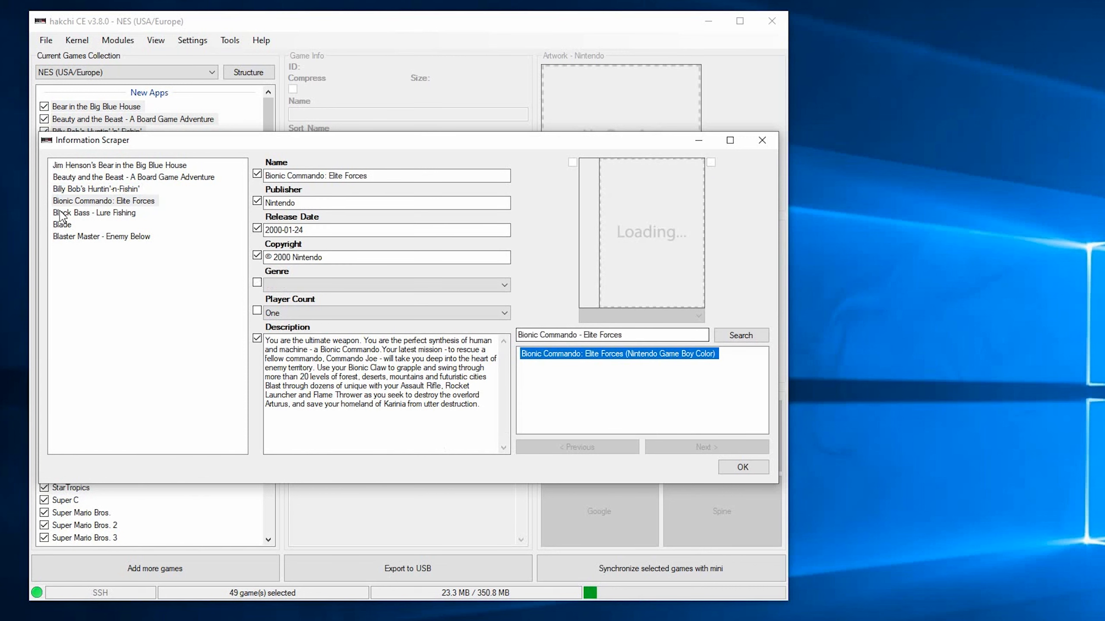
left_click(106, 213)
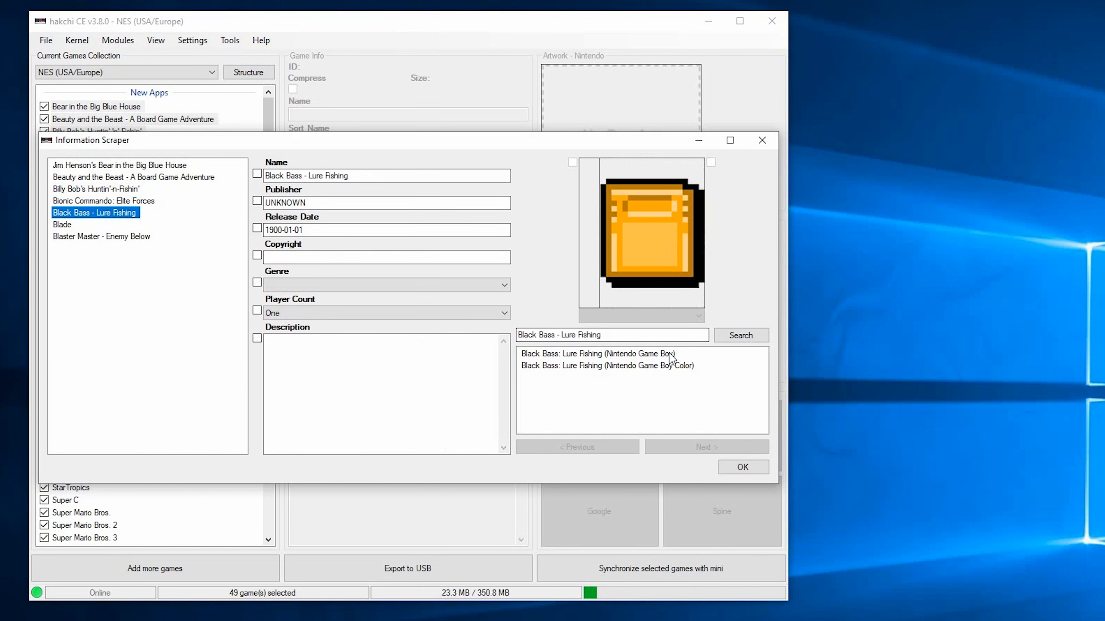
left_click(655, 365)
left_click(62, 224)
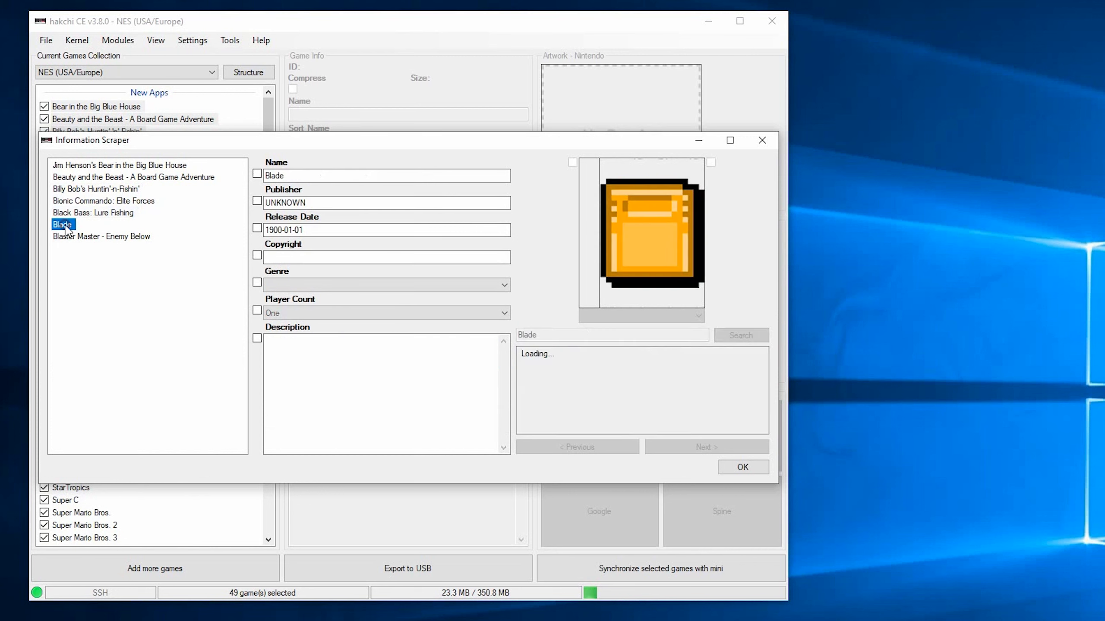
left_click(611, 355)
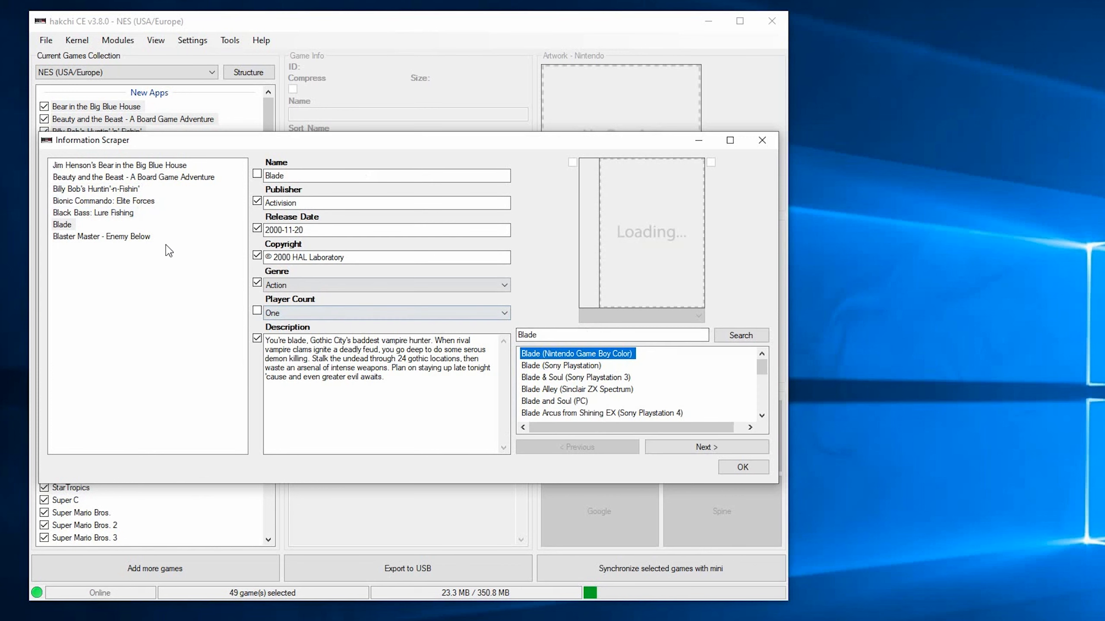
left_click(134, 238)
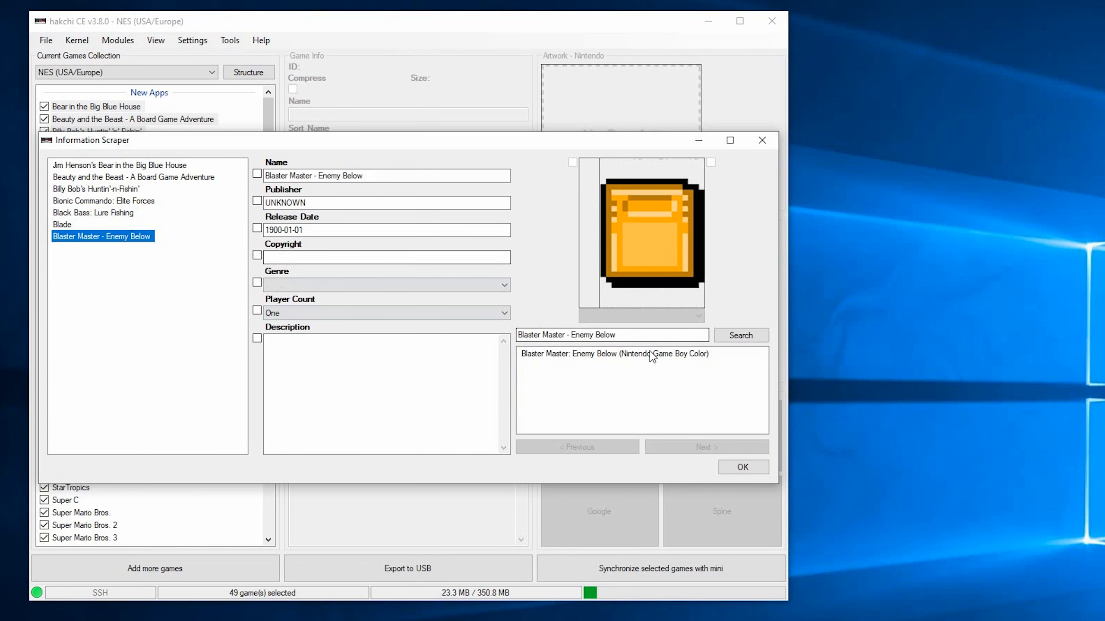
left_click(648, 356)
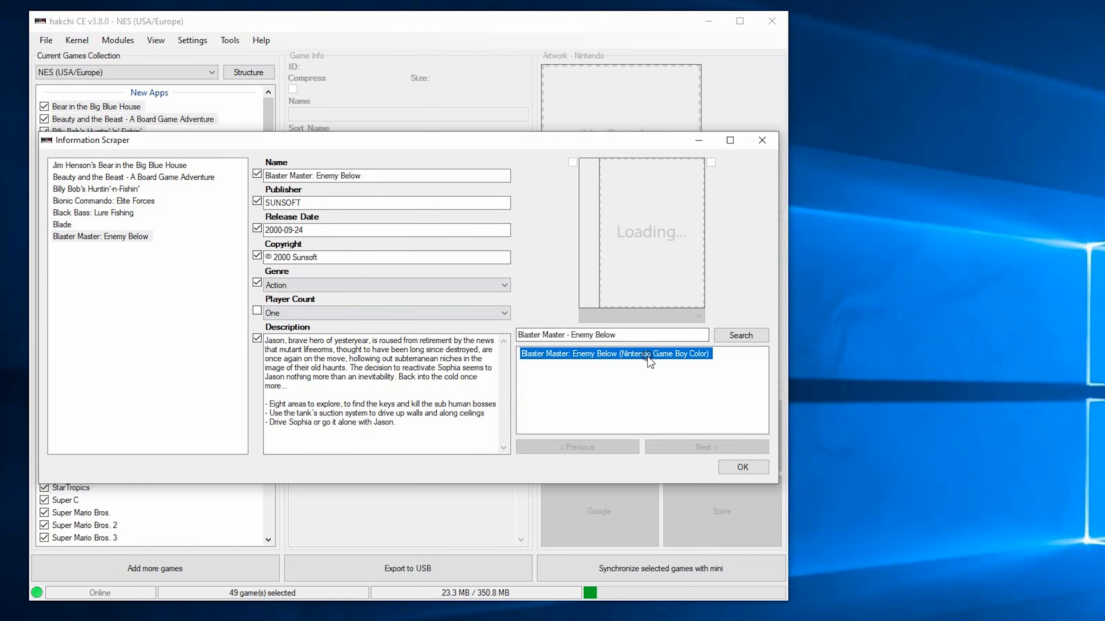
Retry the scraper search for Beauty and the Beast - A Board Game Adventure and apply the scraped changes.
left_click(180, 176)
left_click(749, 338)
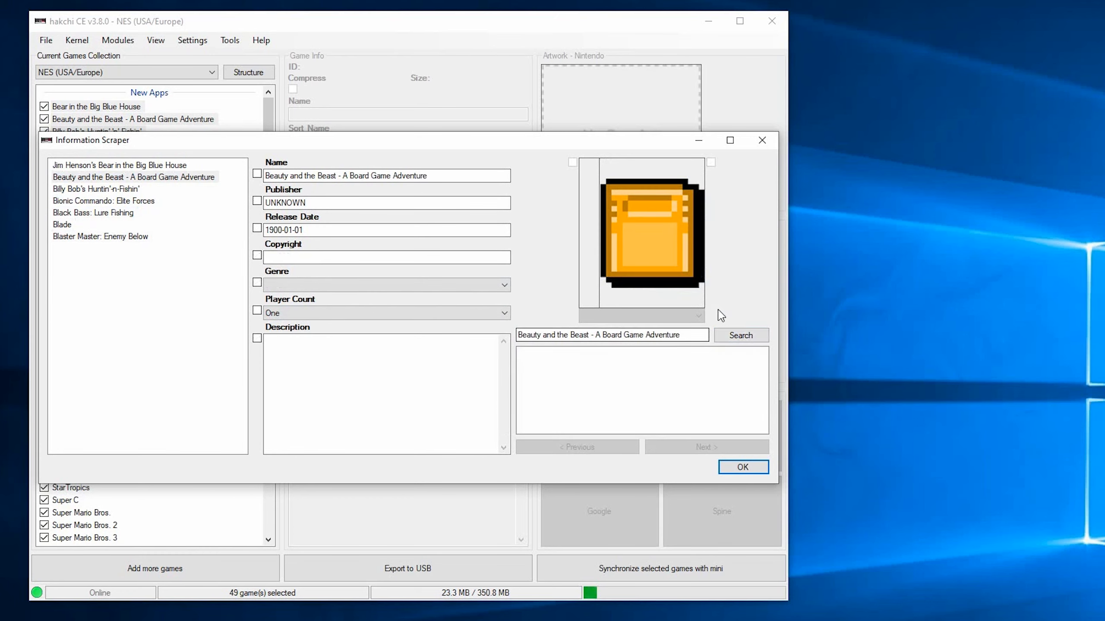
left_click(740, 464)
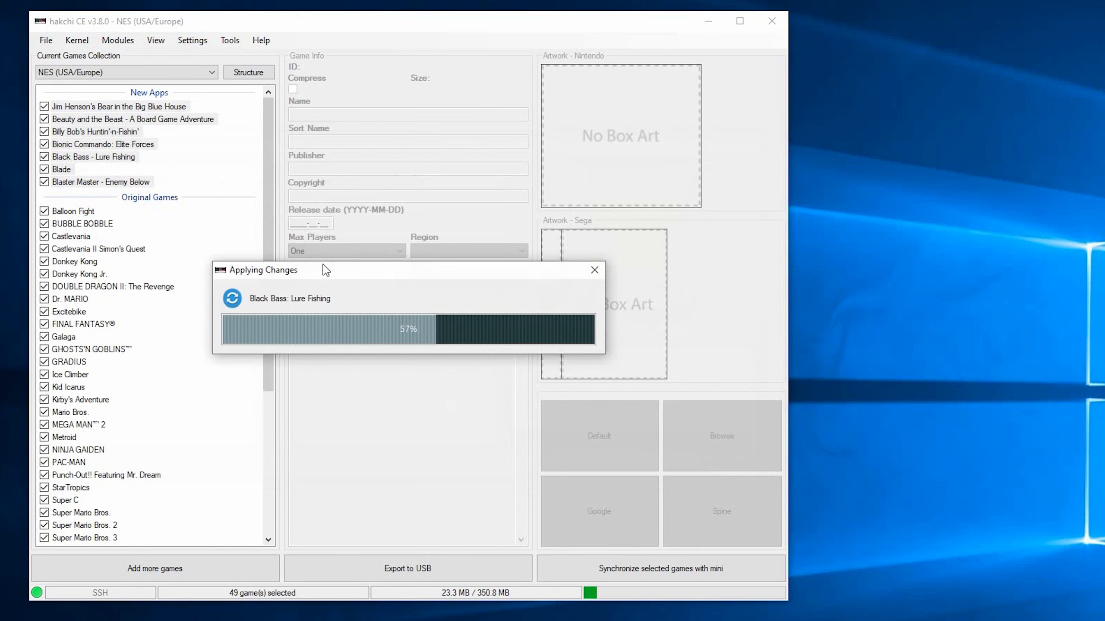
Set the box art of Beauty and the Beast - A Board Game Adventure from the 400x400 Google Images result.
scroll(117, 366, "down", 3)
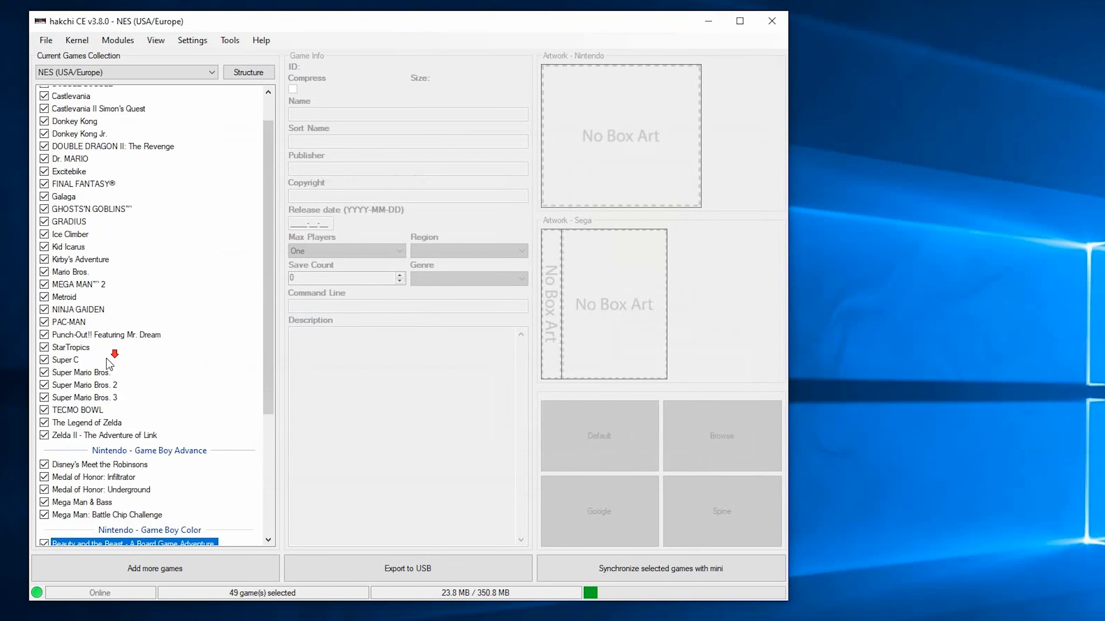
scroll(118, 368, "down", 1)
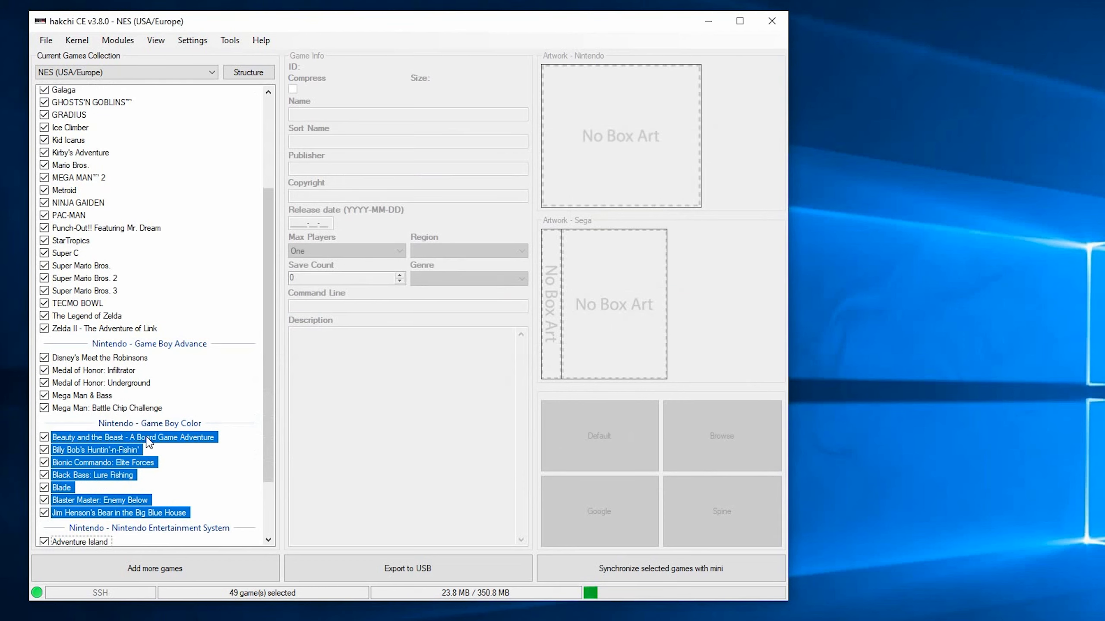
left_click(148, 438)
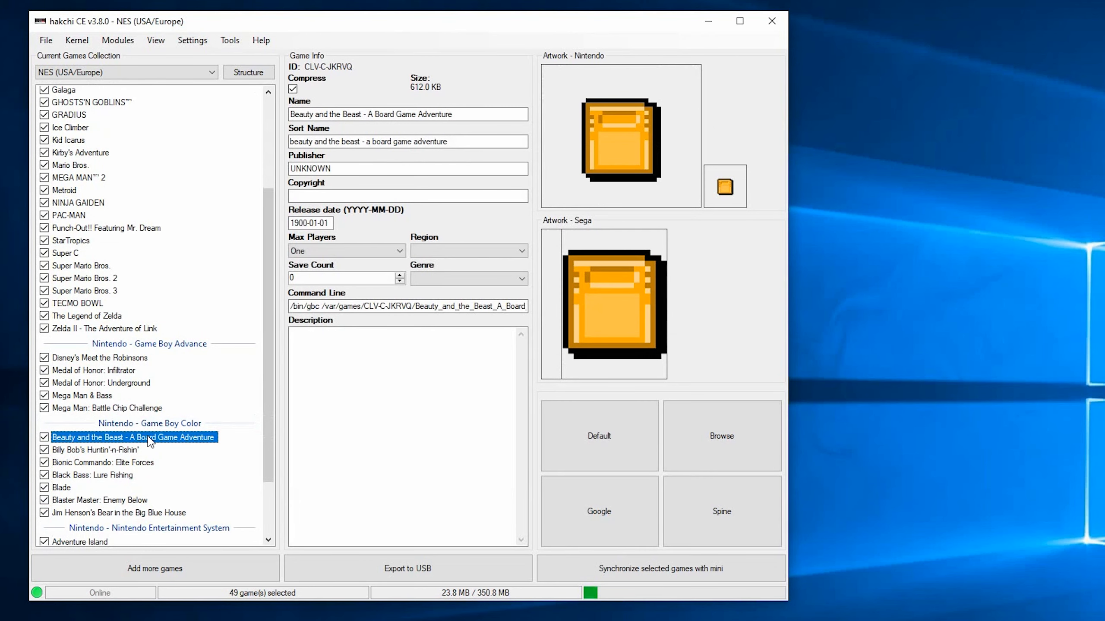
left_click(620, 496)
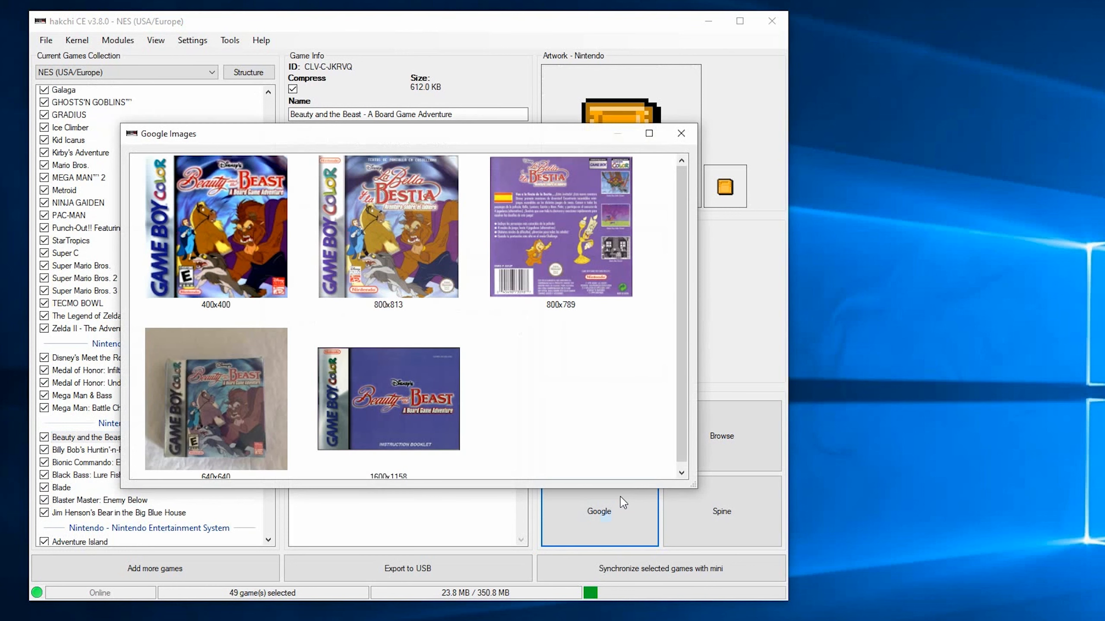
double_click(245, 213)
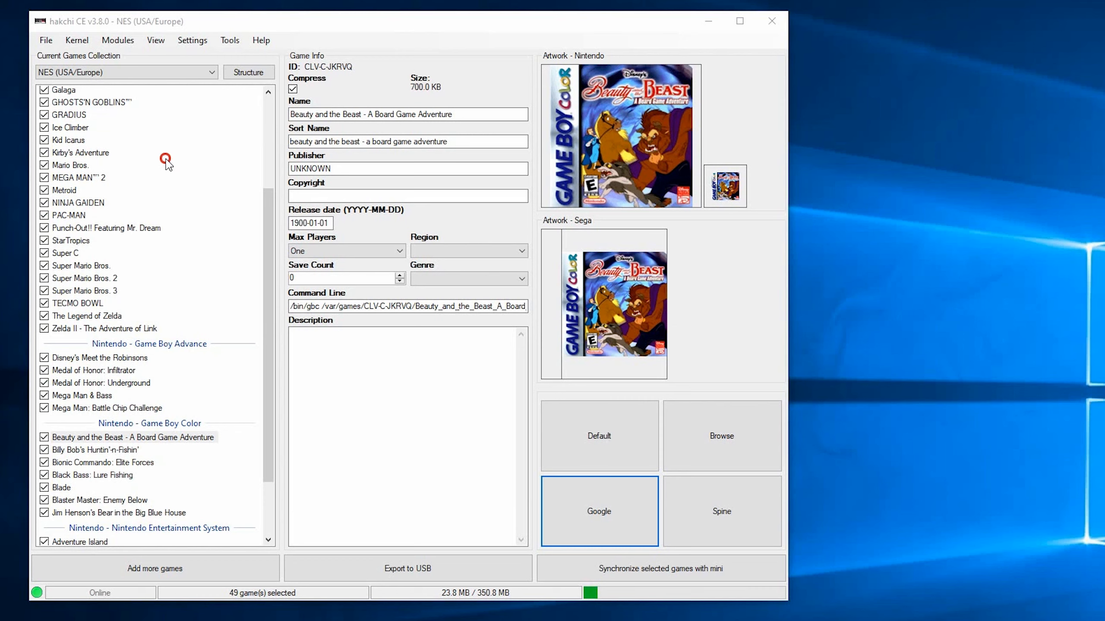
Add six Game Boy games, from Joe & Mac to Jungle Strike, and run the information scraper on them.
left_click_drag(166, 161, 165, 160)
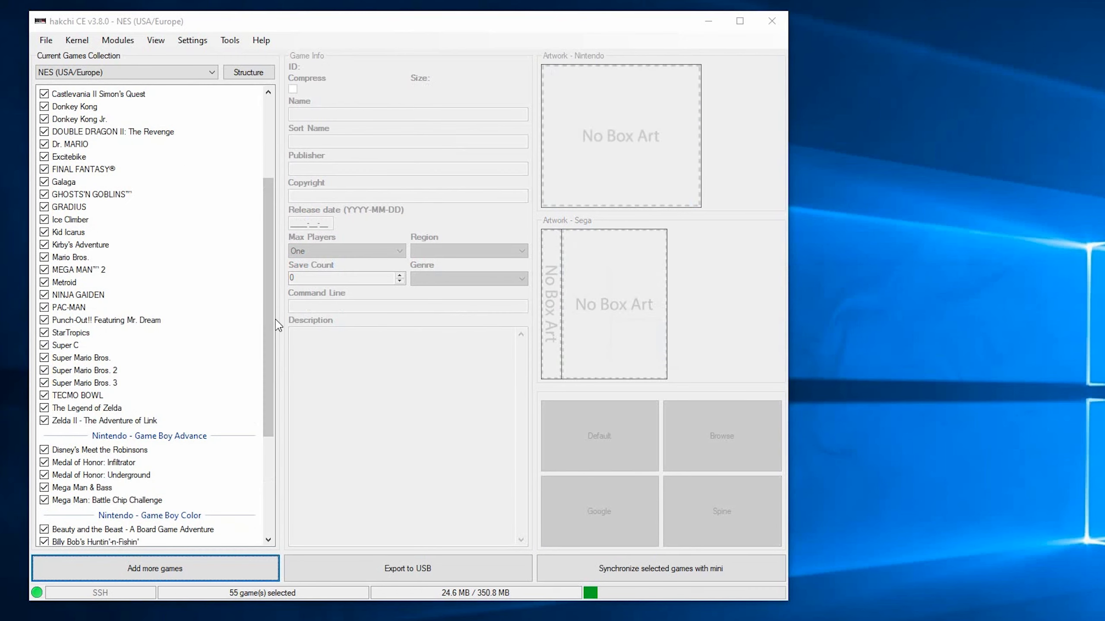
left_click_drag(267, 309, 267, 227)
right_click(93, 127)
left_click(182, 188)
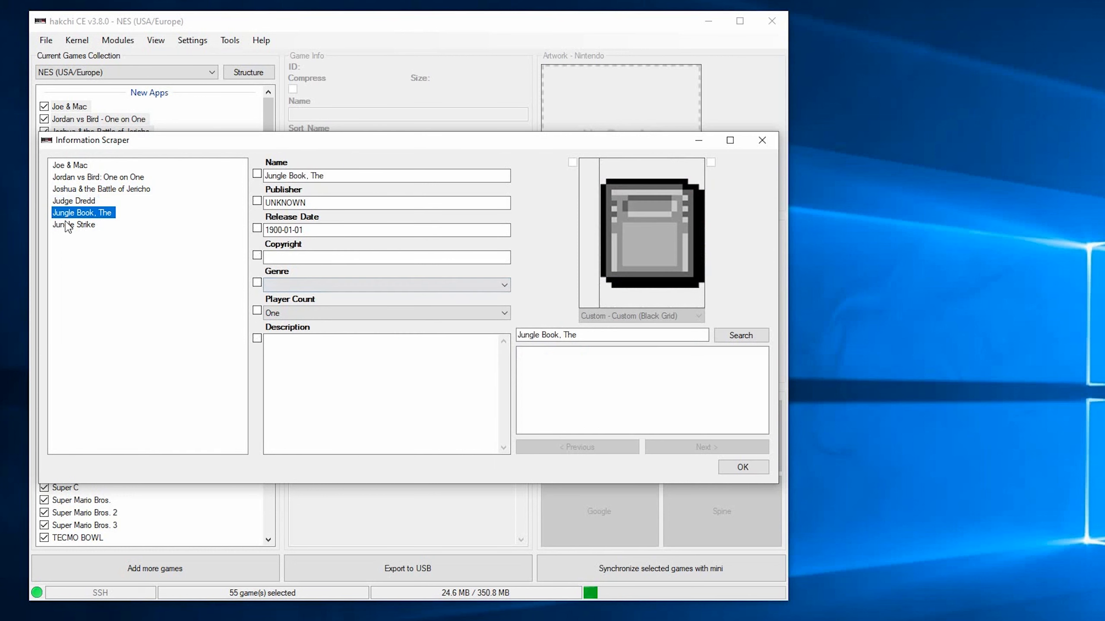
Set the Jungle Book box art from Google Images, and add the three Donkey Kong Country games and Doom.
left_click(599, 511)
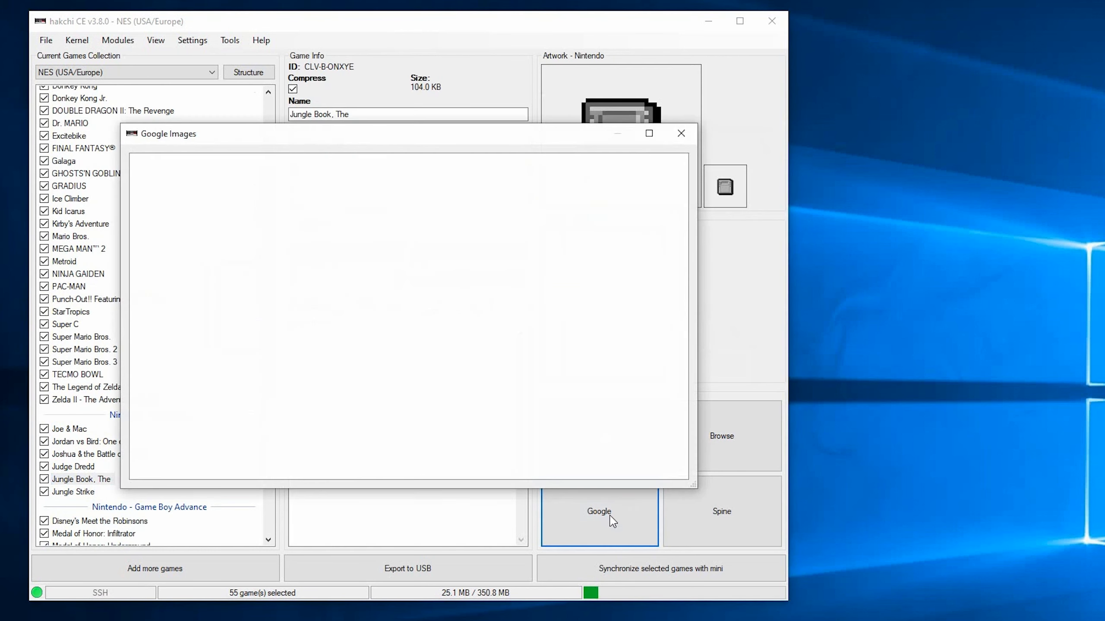
double_click(417, 190)
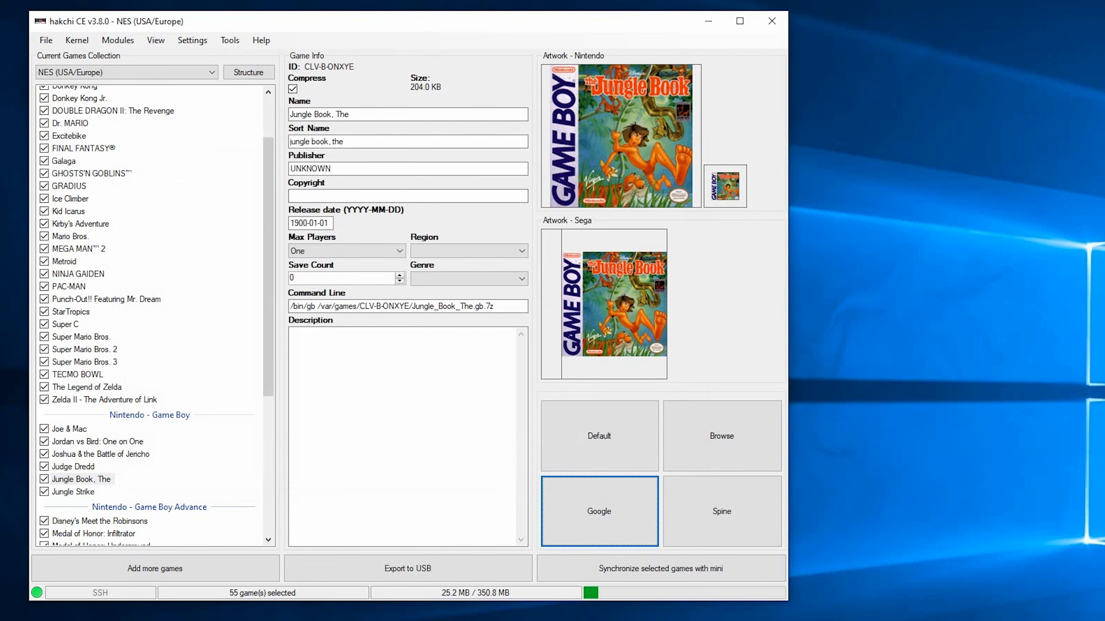
left_click_drag(242, 140, 242, 140)
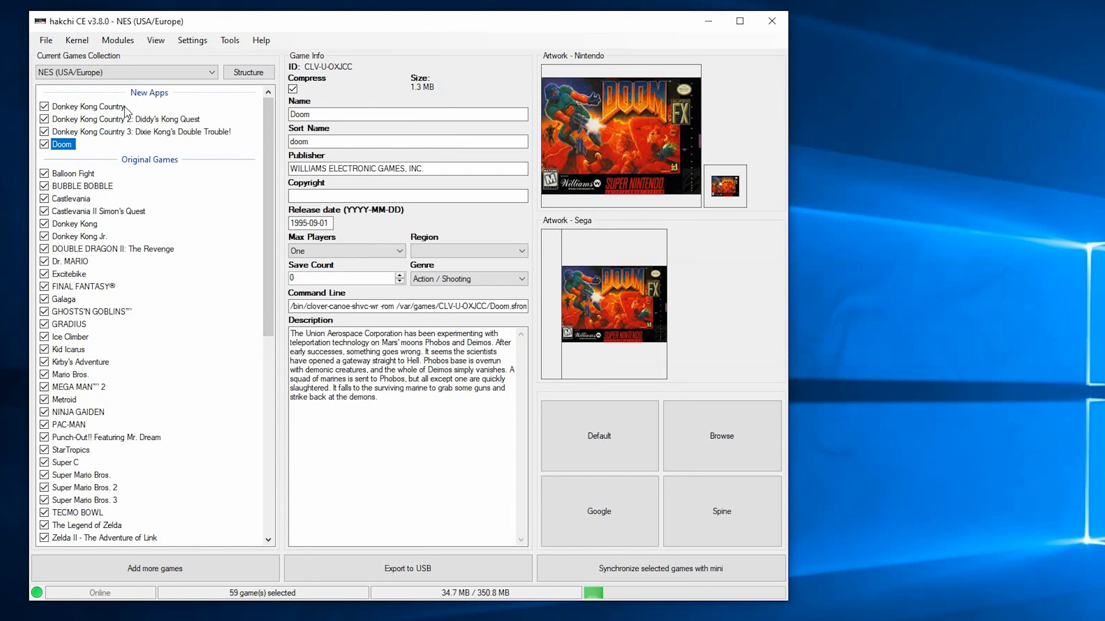
Open the KMFD RetroArch module category in KMFD's Mod Hub.
left_click(124, 42)
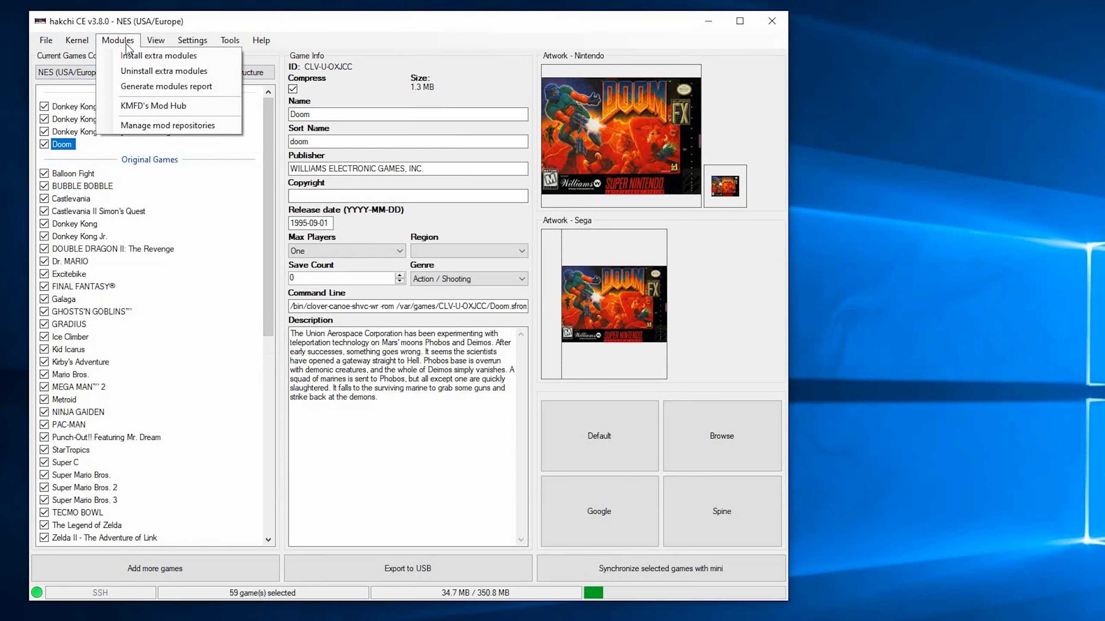
left_click(182, 112)
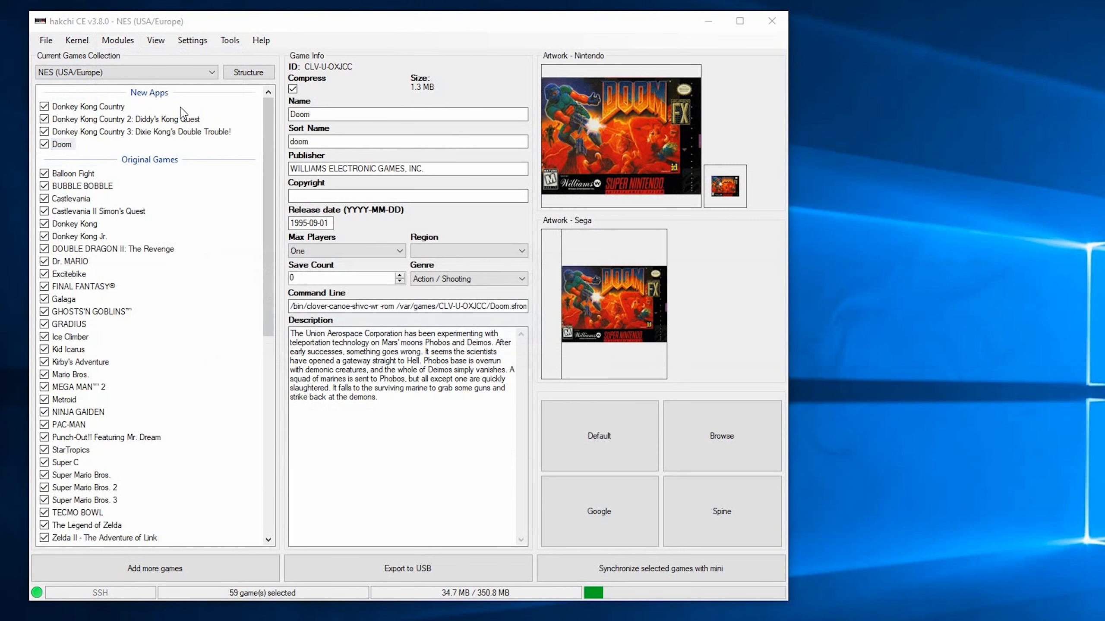
left_click(343, 160)
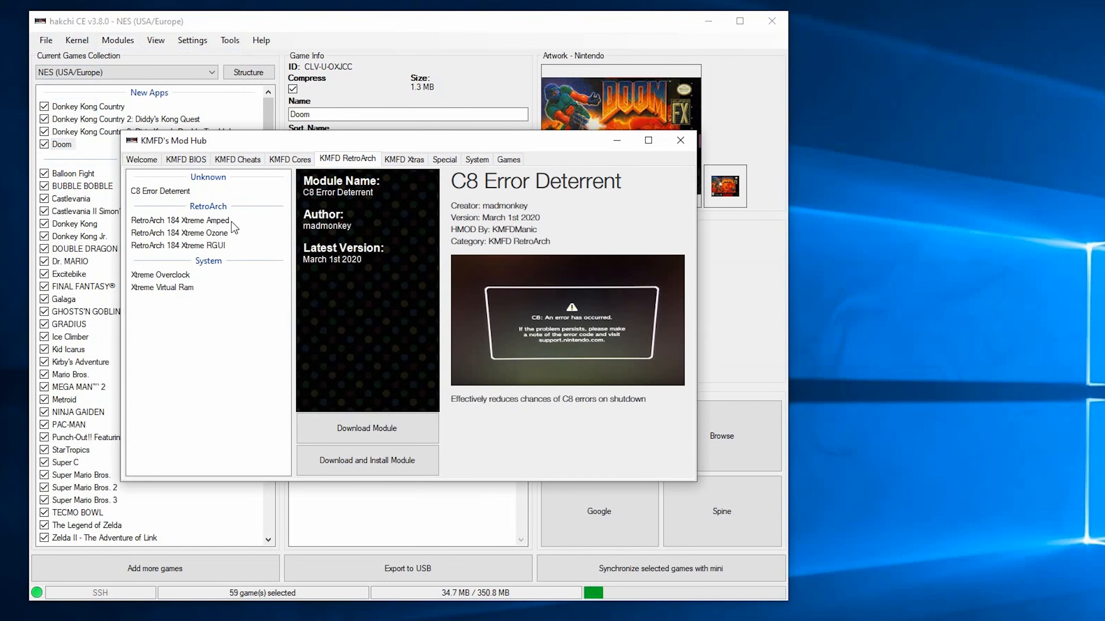
Compare the Amped, Ozone and RGUI builds of RetroArch 184 Xtreme and download the Ozone module.
left_click(207, 221)
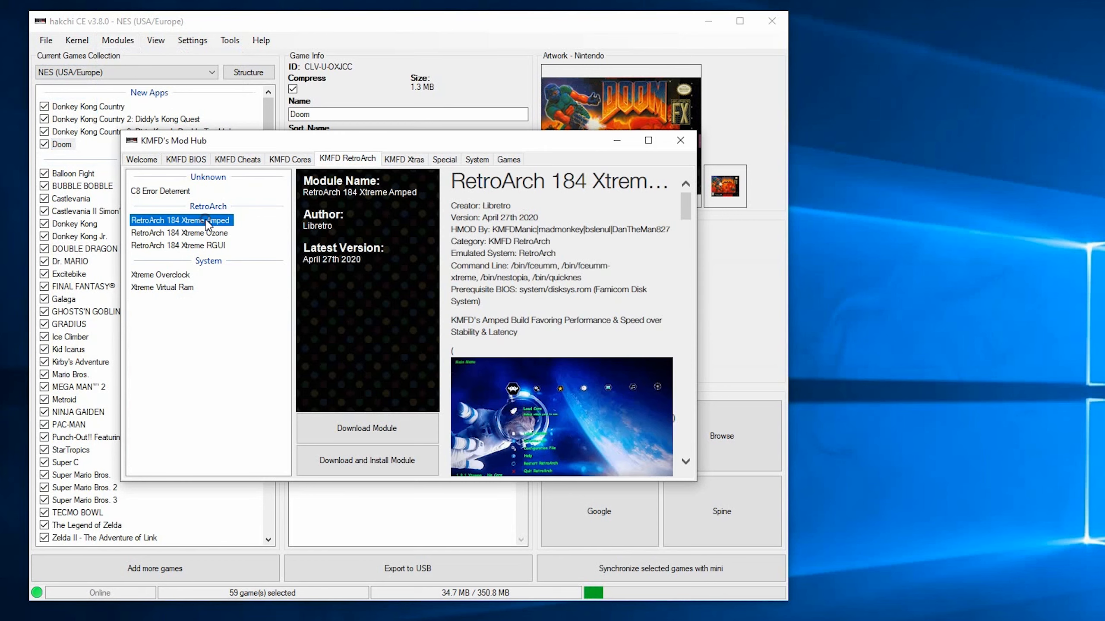
left_click(209, 234)
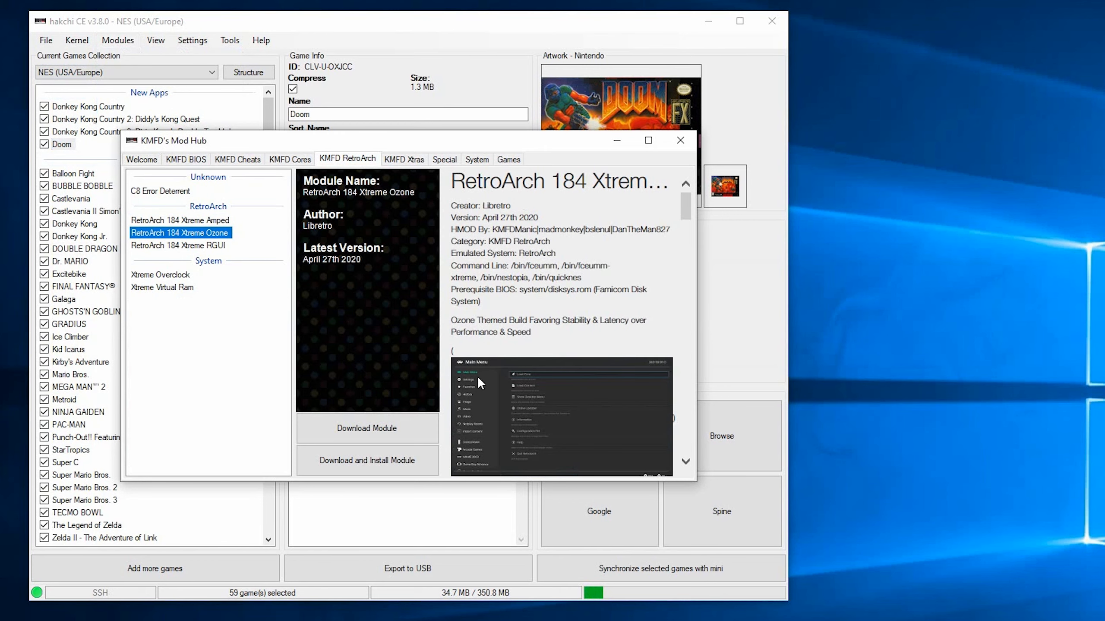
left_click(148, 246)
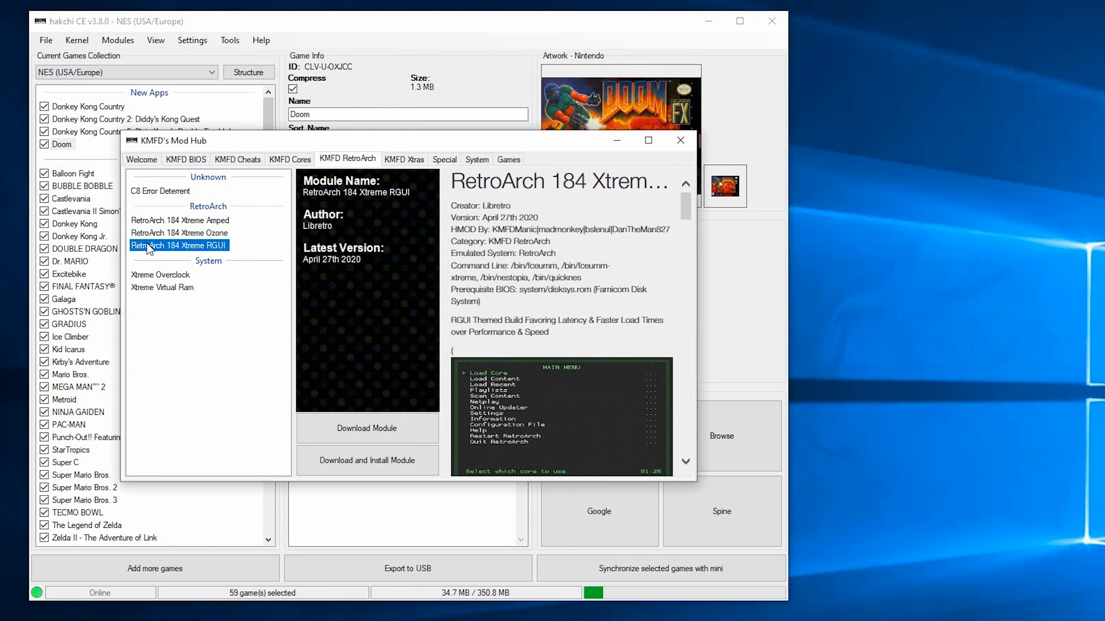
left_click(208, 234)
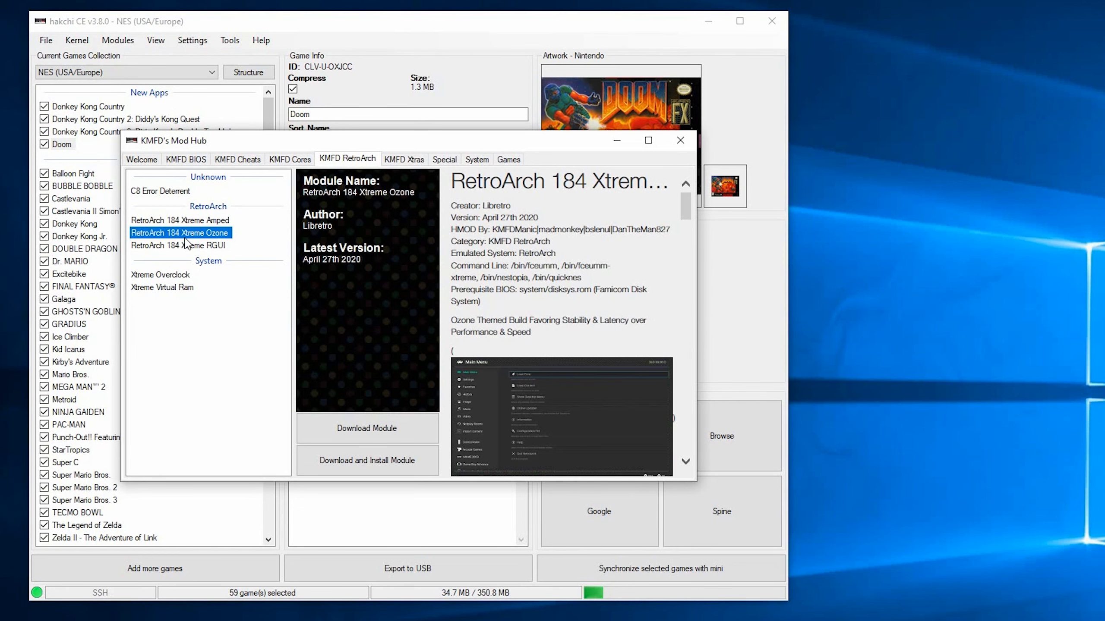
left_click(371, 429)
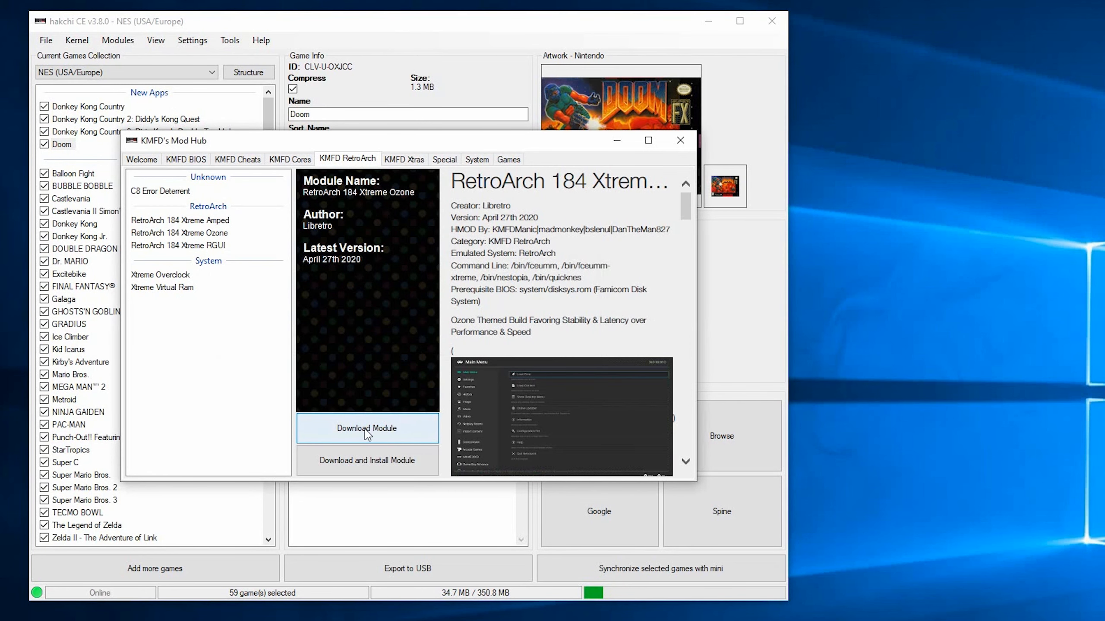
Download the Gambatte core module for Game Boy and Game Boy Color from the KMFD Cores category.
left_click(287, 161)
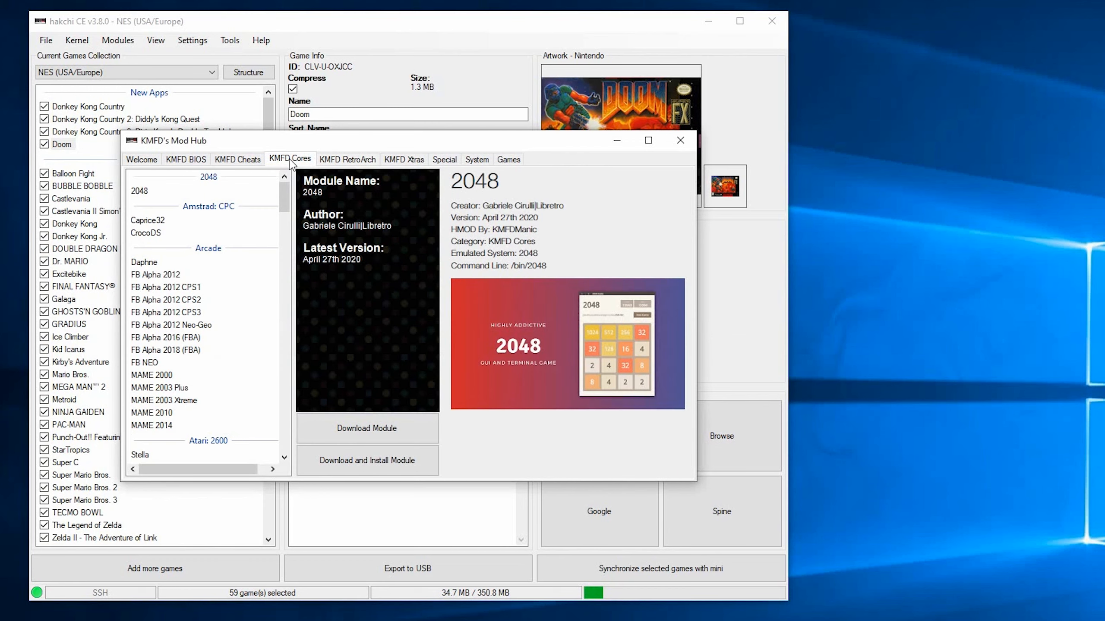
left_click_drag(287, 208, 290, 330)
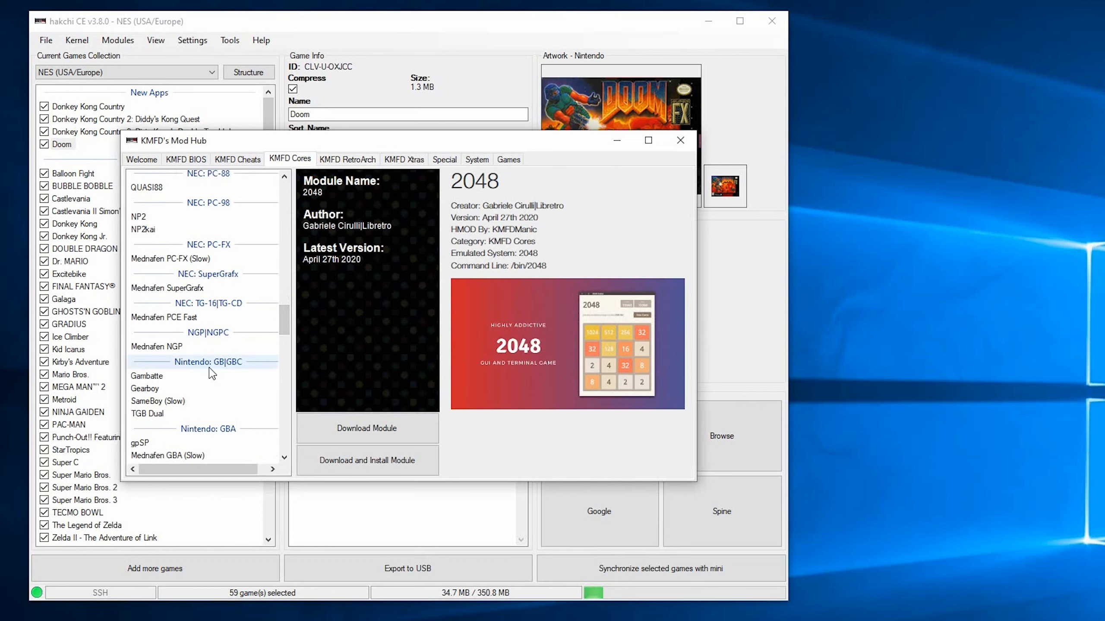
left_click(153, 377)
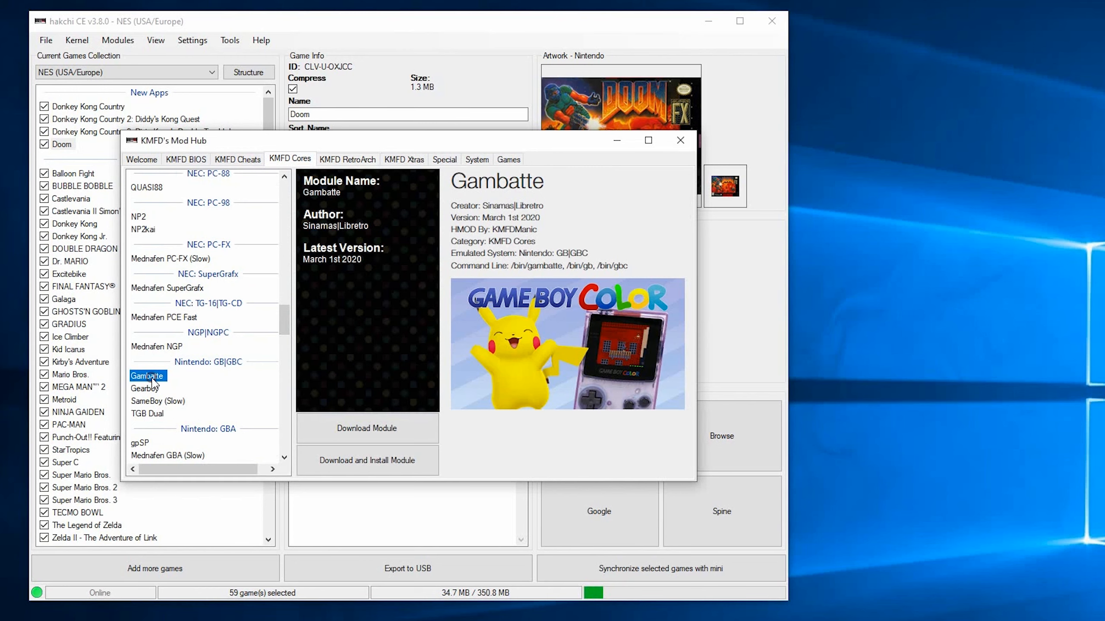
left_click(367, 429)
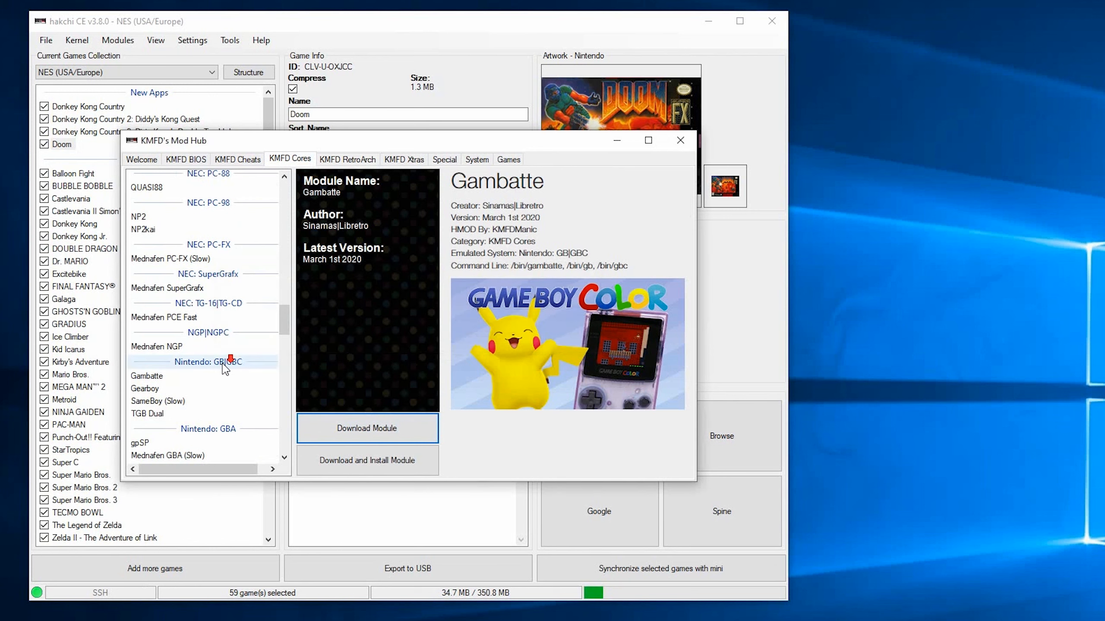
Download the mGBA core module for Game Boy Advance and download the Gambatte module again.
scroll(226, 366, "down", 1)
scroll(225, 369, "down", 1)
left_click(172, 409)
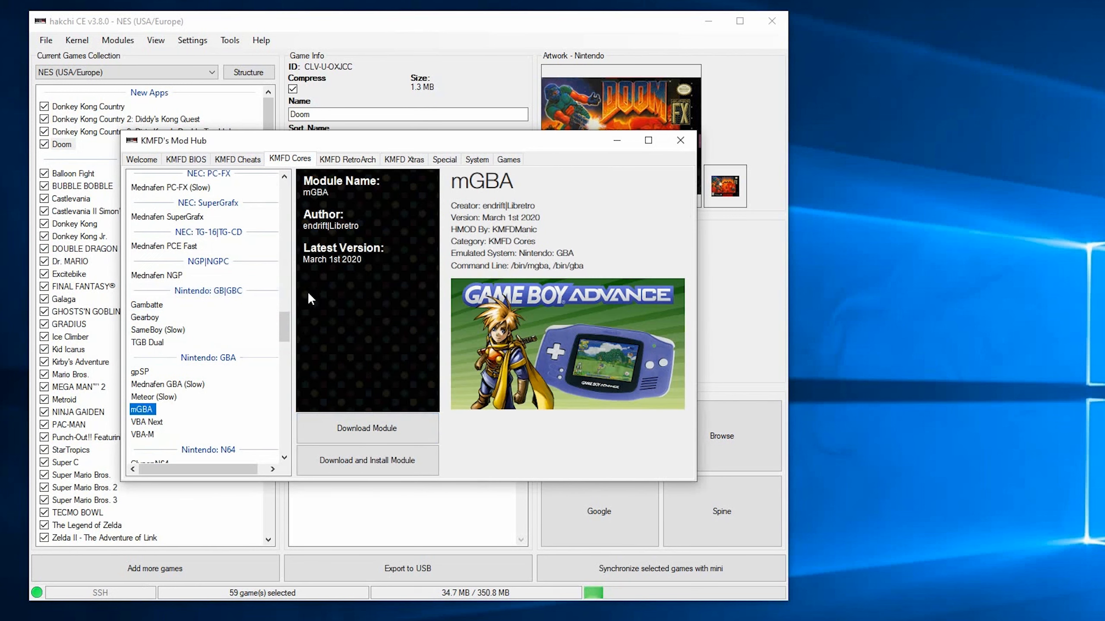
left_click(369, 431)
left_click(137, 307)
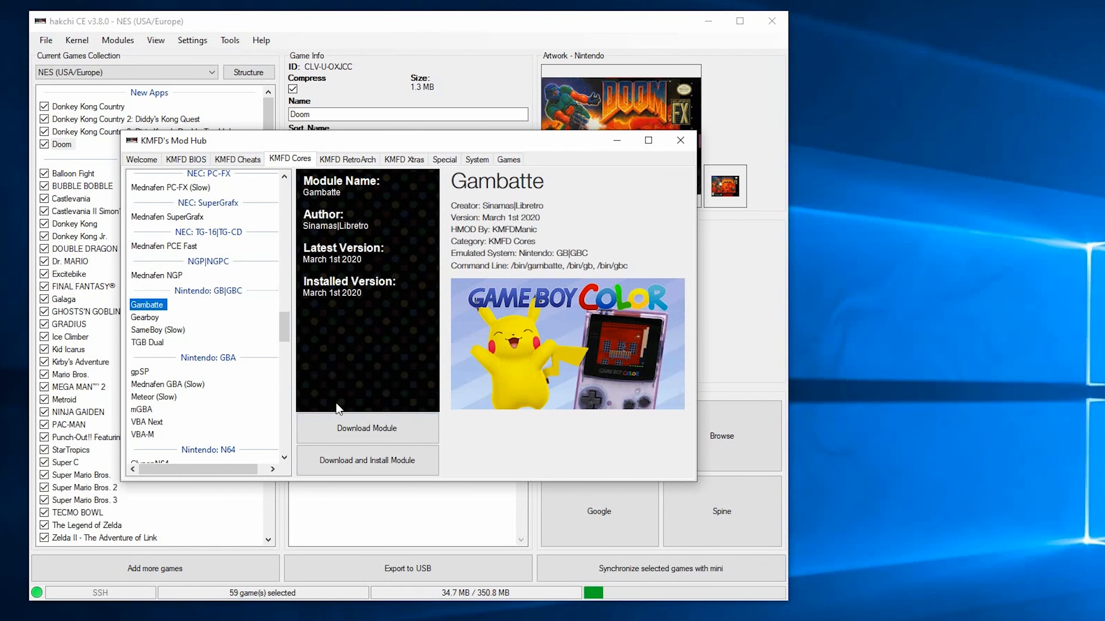
left_click(382, 433)
Download the Nestopia core module for NES and the Snes9x2018 (Snes9x) core module for SNES.
scroll(238, 395, "down", 2)
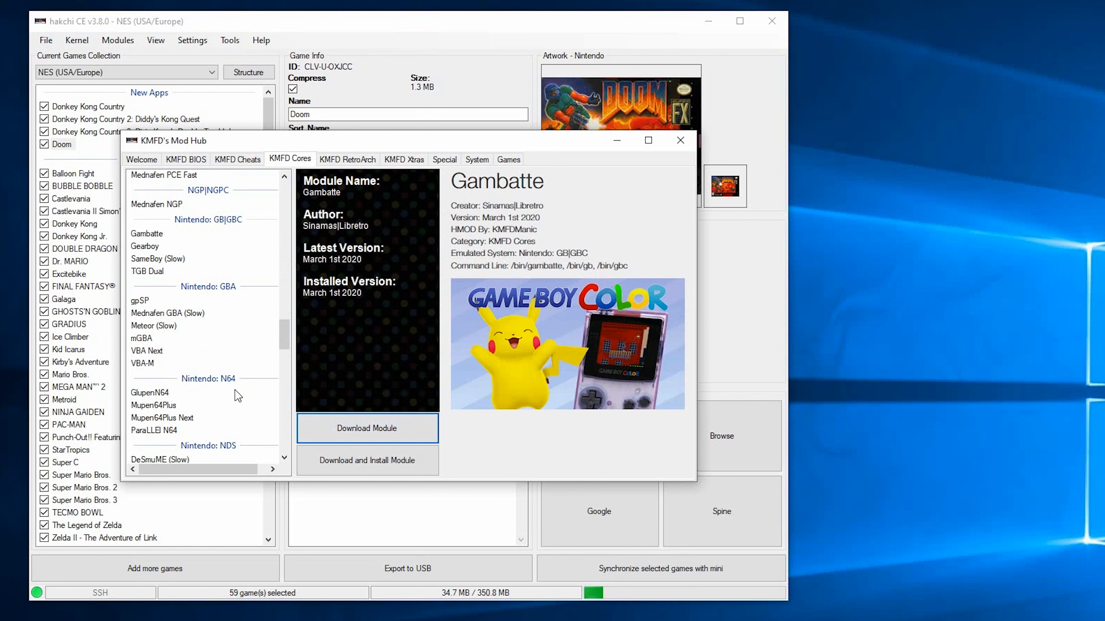
scroll(238, 396, "down", 1)
scroll(239, 381, "down", 1)
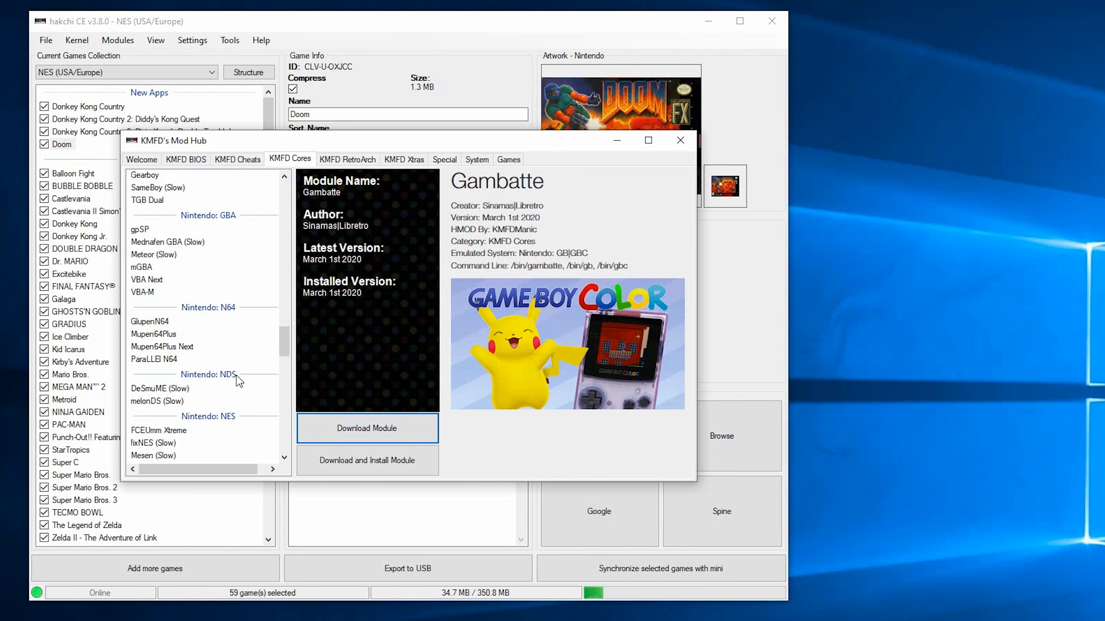
scroll(239, 381, "down", 1)
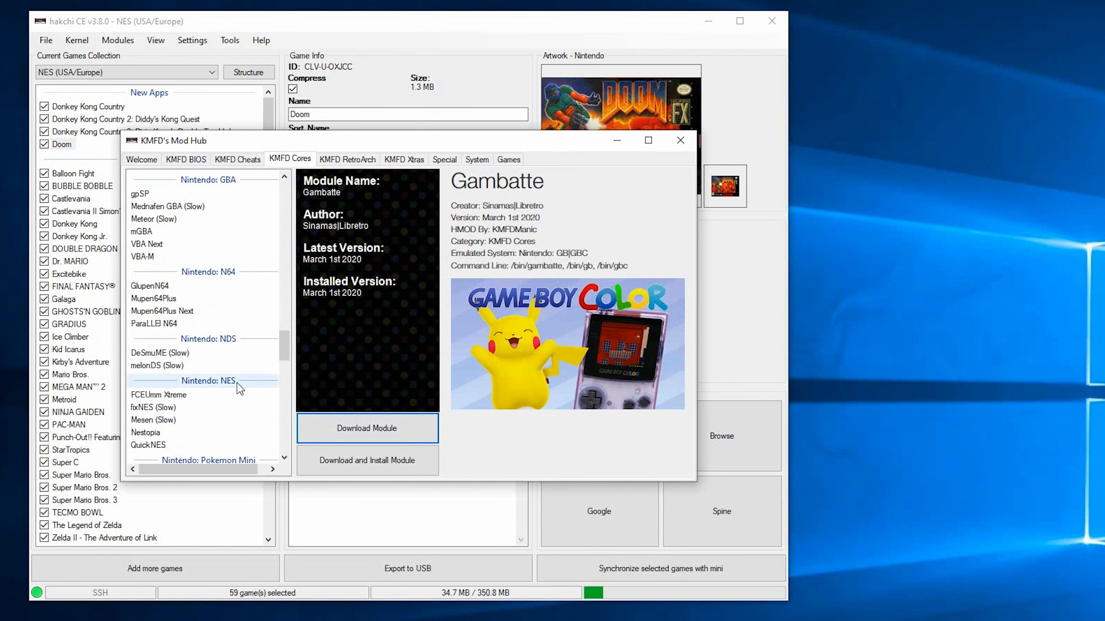
left_click(148, 432)
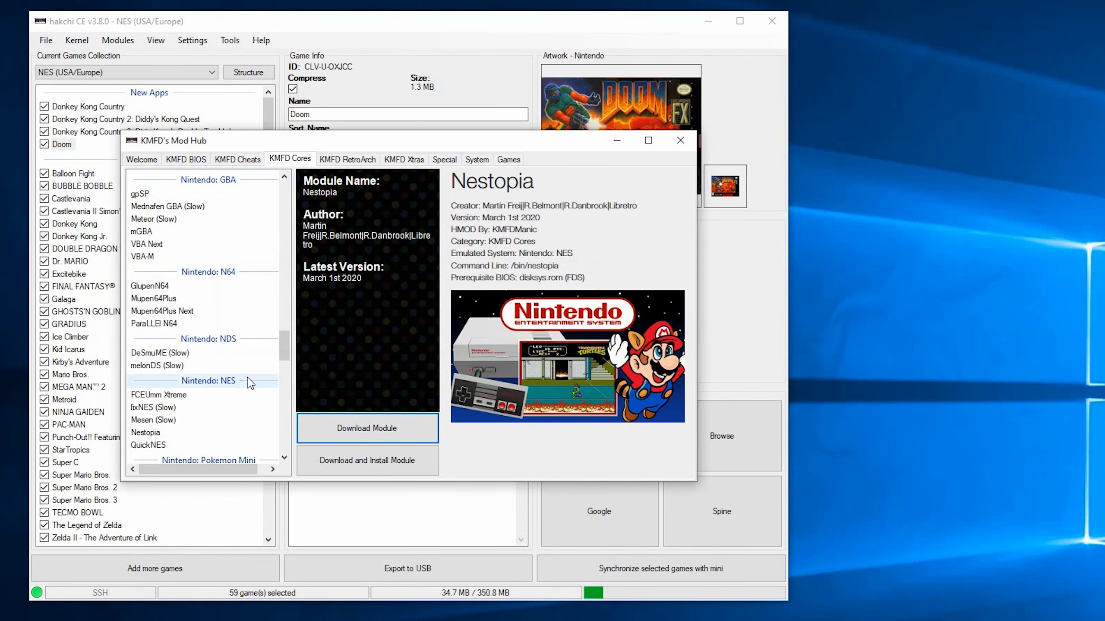
scroll(183, 361, "down", 1)
scroll(185, 361, "down", 4)
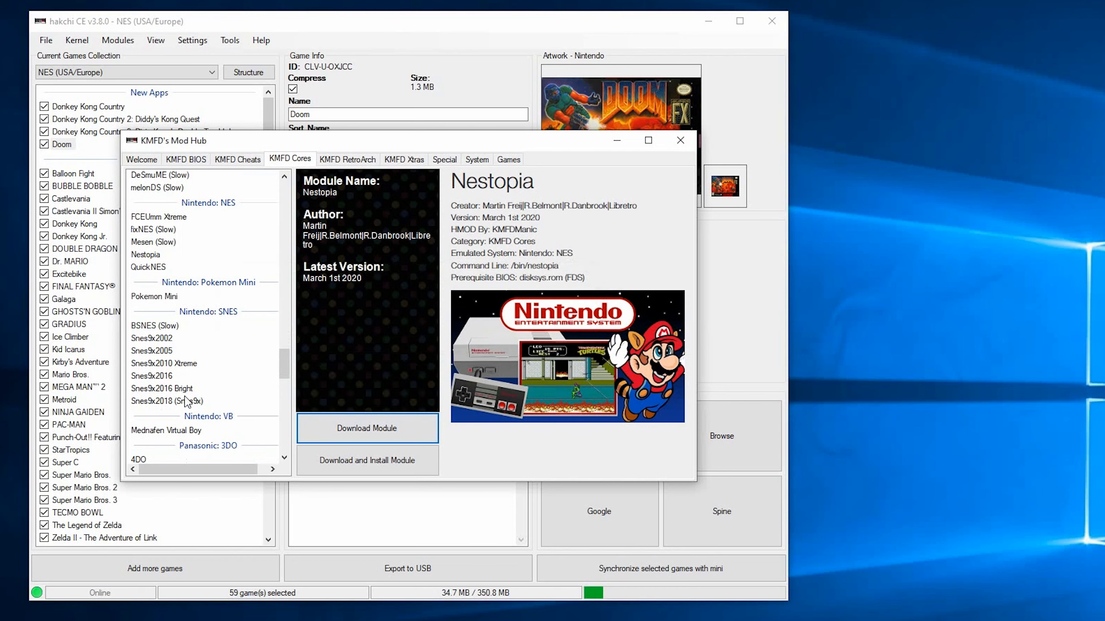
left_click(182, 403)
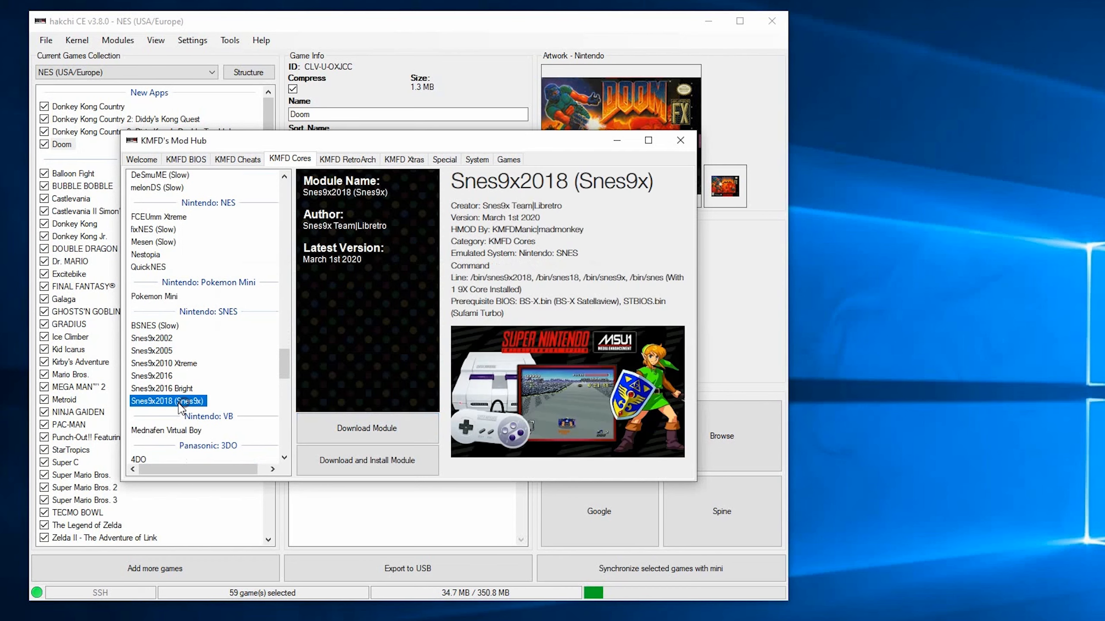
left_click(373, 432)
scroll(257, 305, "down", 18)
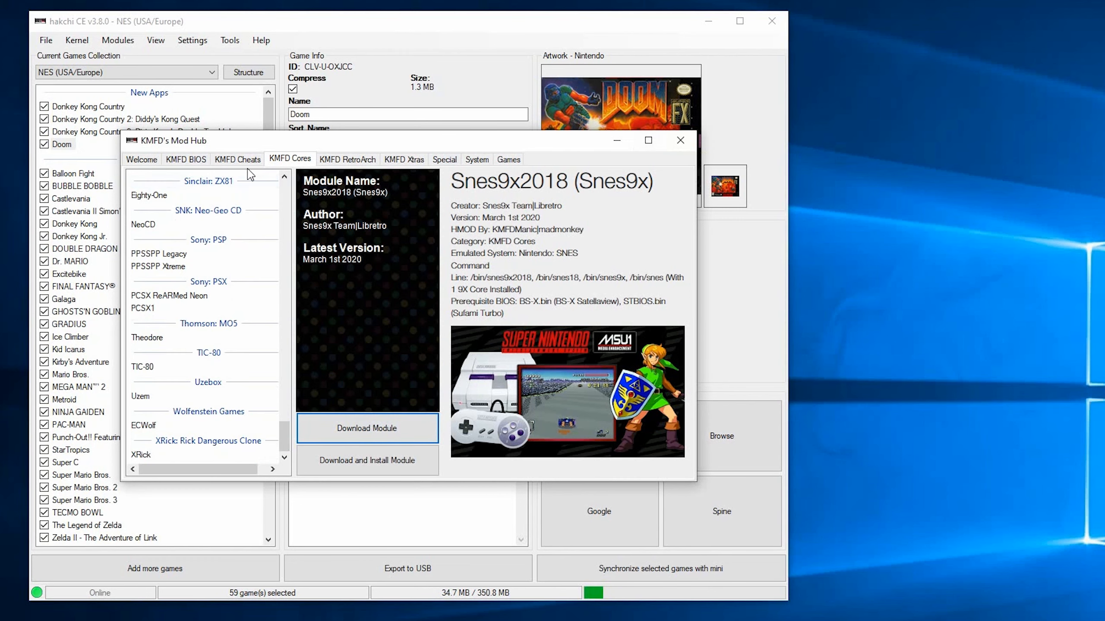
Download the RA Cheats GB, RA Cheats GBA and RA Cheats GBC modules from the KMFD Cheats category.
left_click(247, 162)
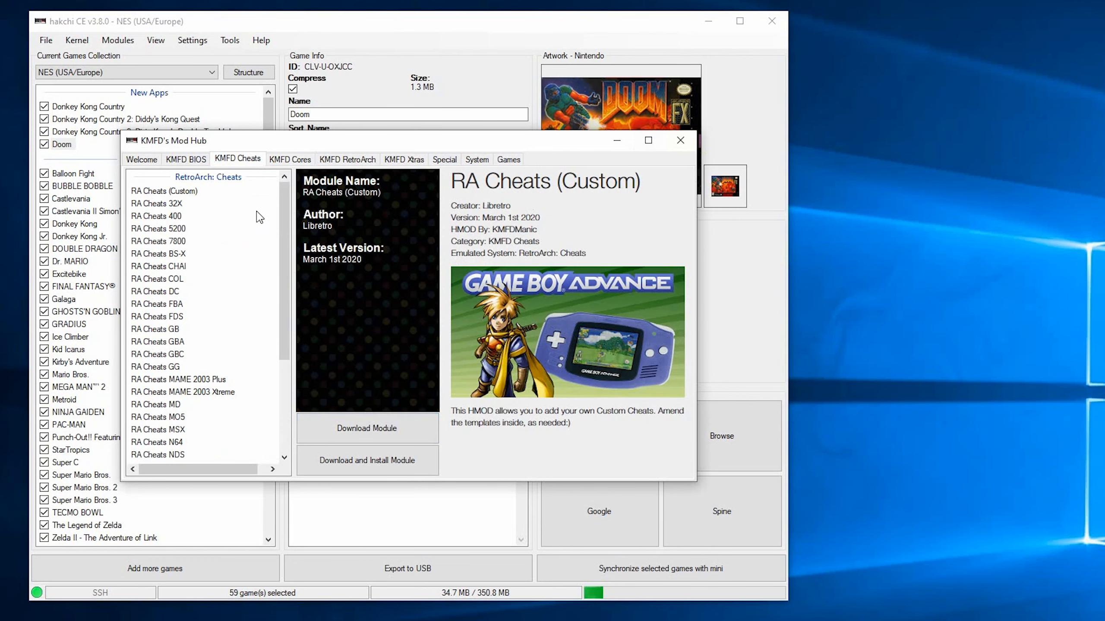
left_click_drag(289, 218, 299, 235)
left_click(186, 303)
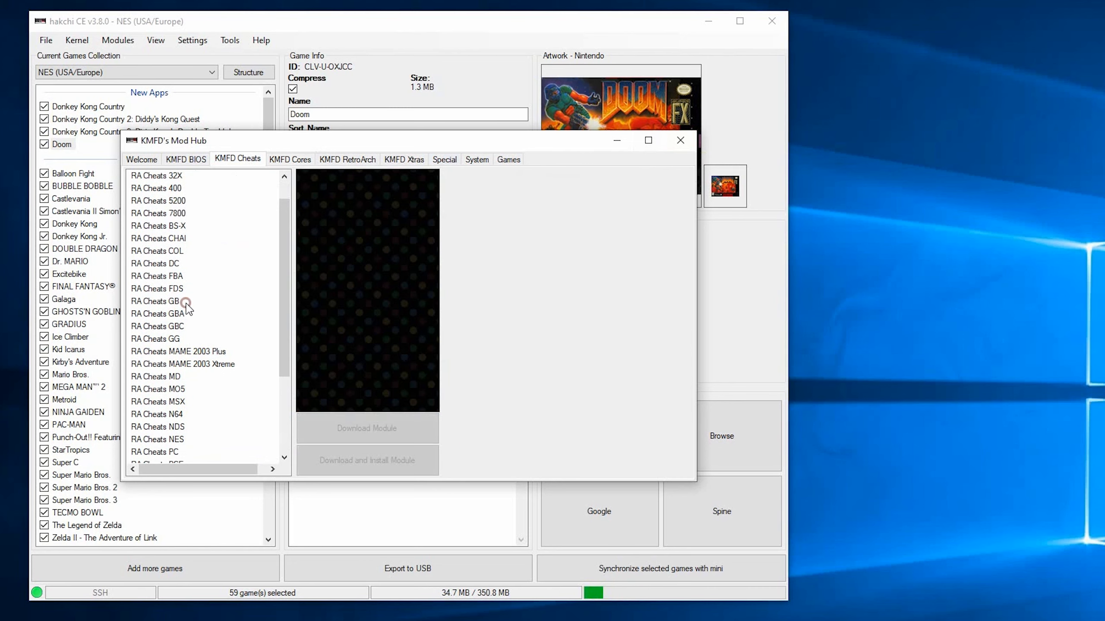
left_click(345, 425)
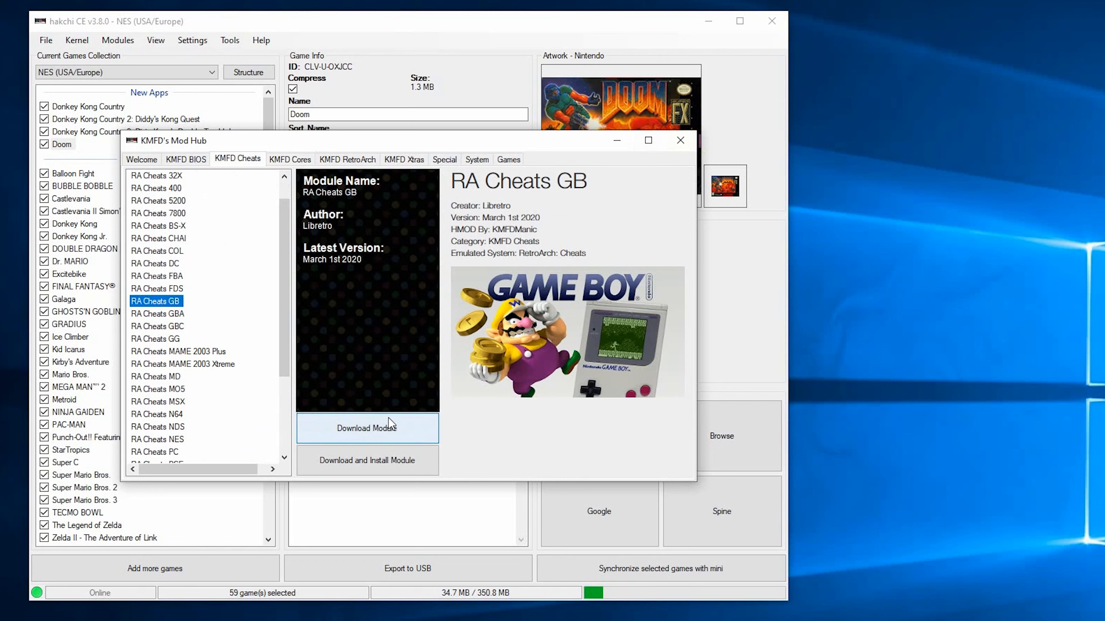
left_click(177, 314)
left_click(368, 428)
left_click(171, 327)
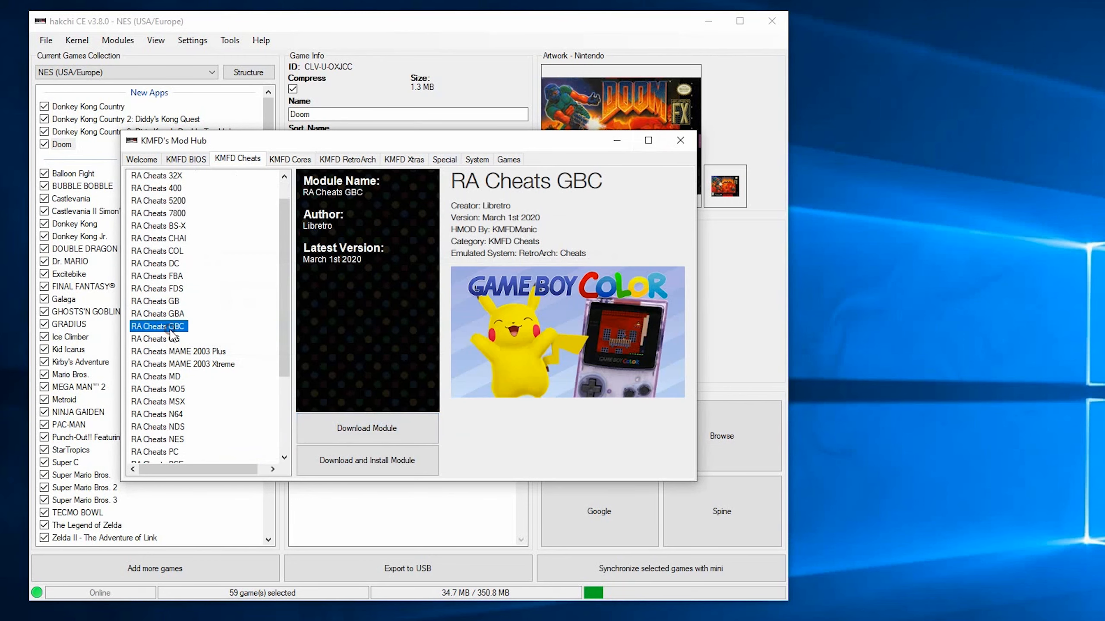
left_click(397, 433)
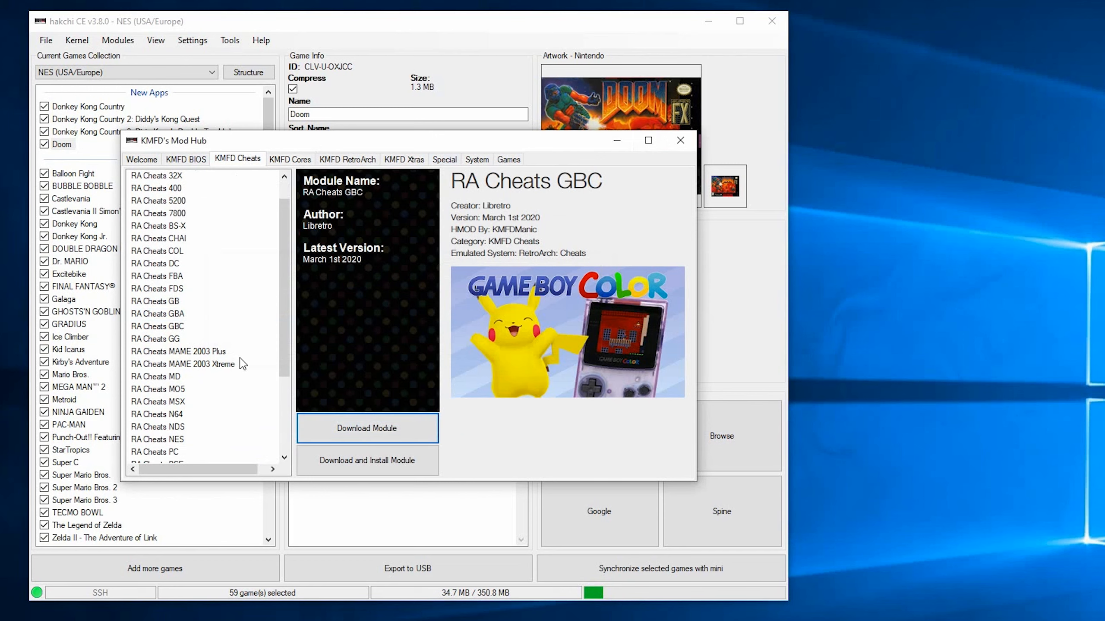
Download the RA Cheats SNES and RA Cheats NES modules, and close KMFD's Mod Hub.
scroll(242, 364, "down", 3)
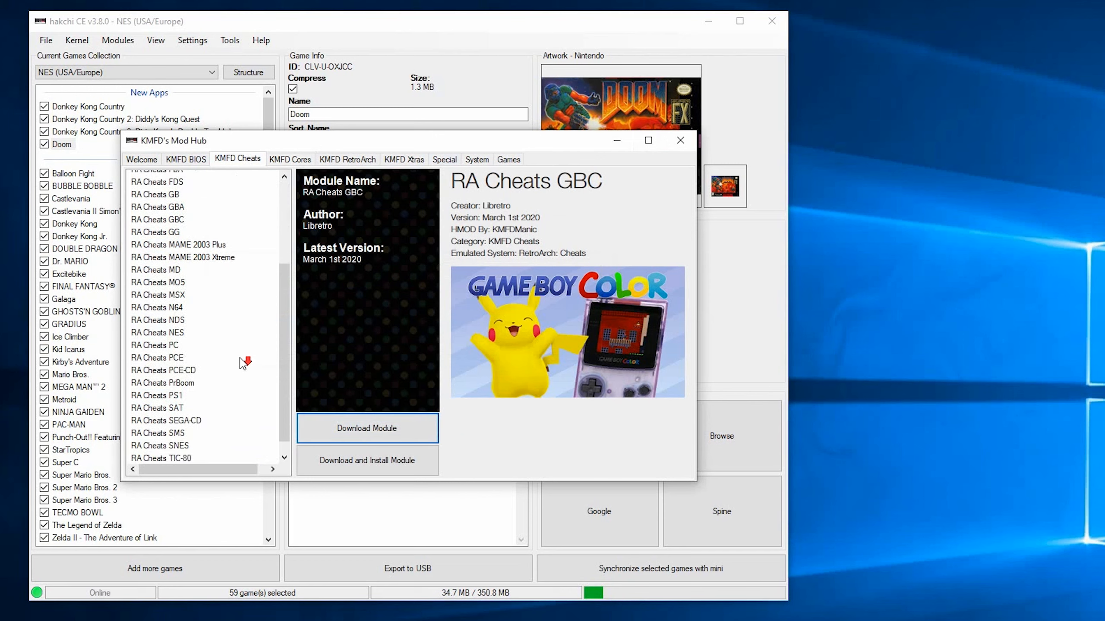
left_click(181, 446)
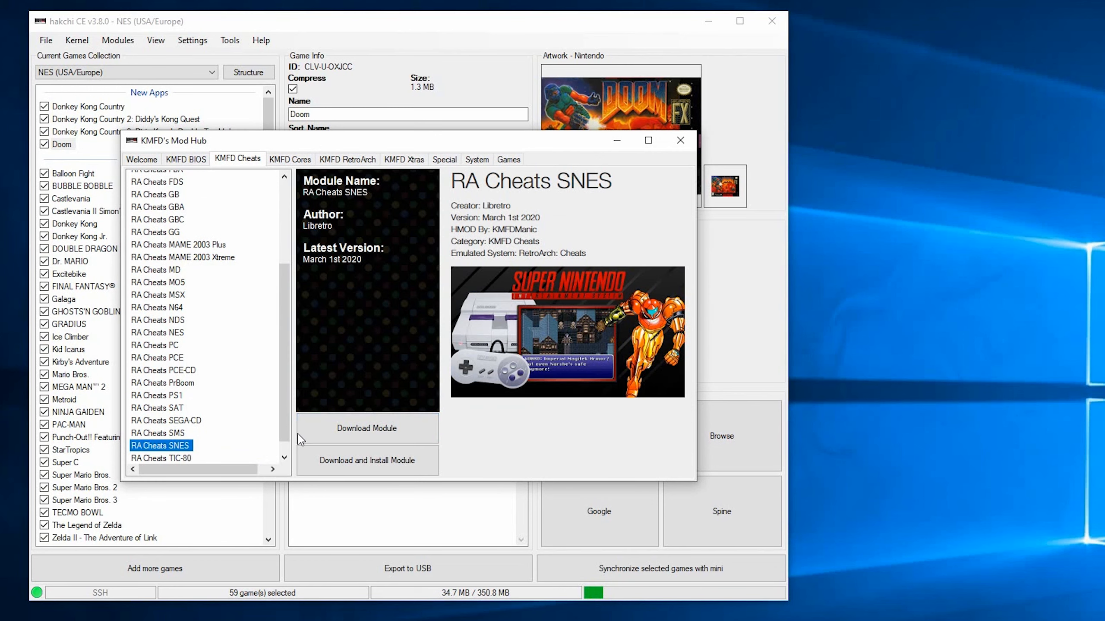
left_click(336, 428)
scroll(211, 405, "up", 3)
left_click(159, 431)
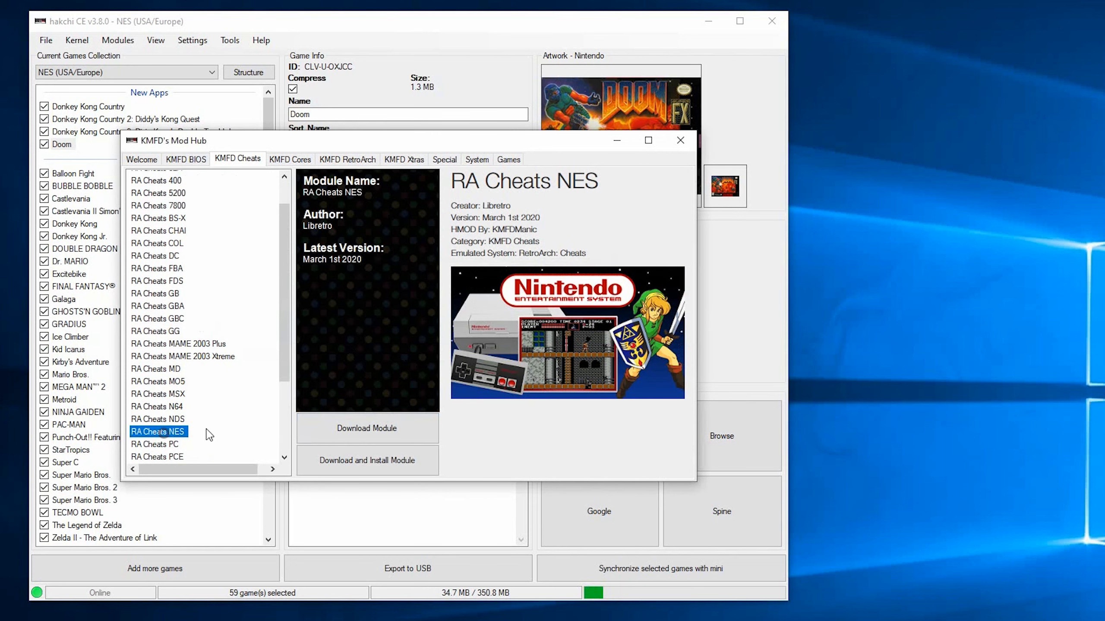
left_click(387, 431)
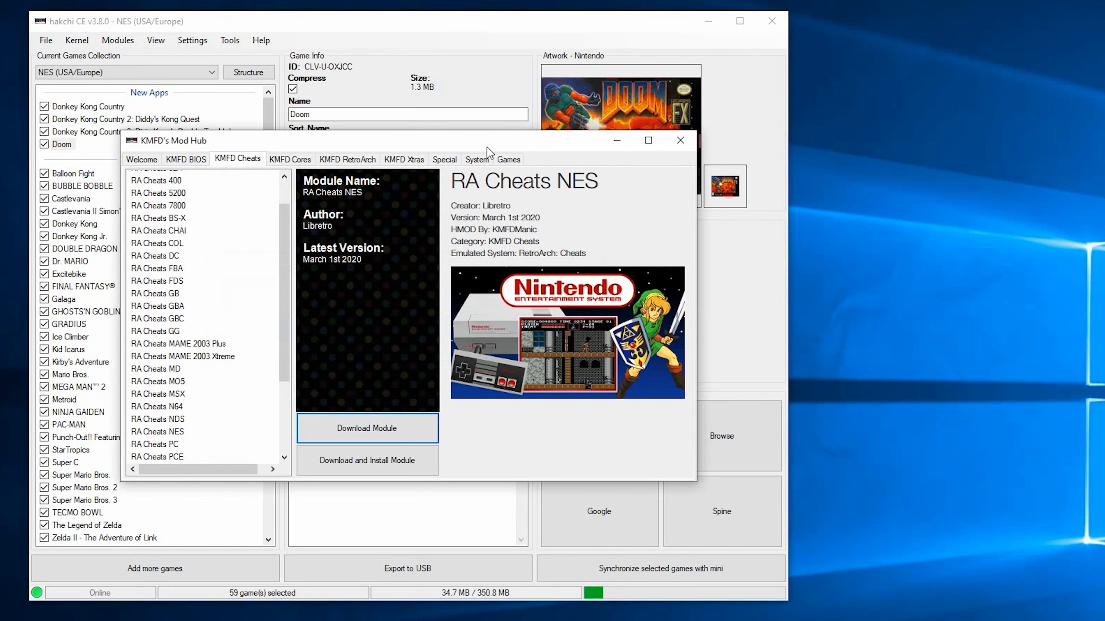
left_click(680, 141)
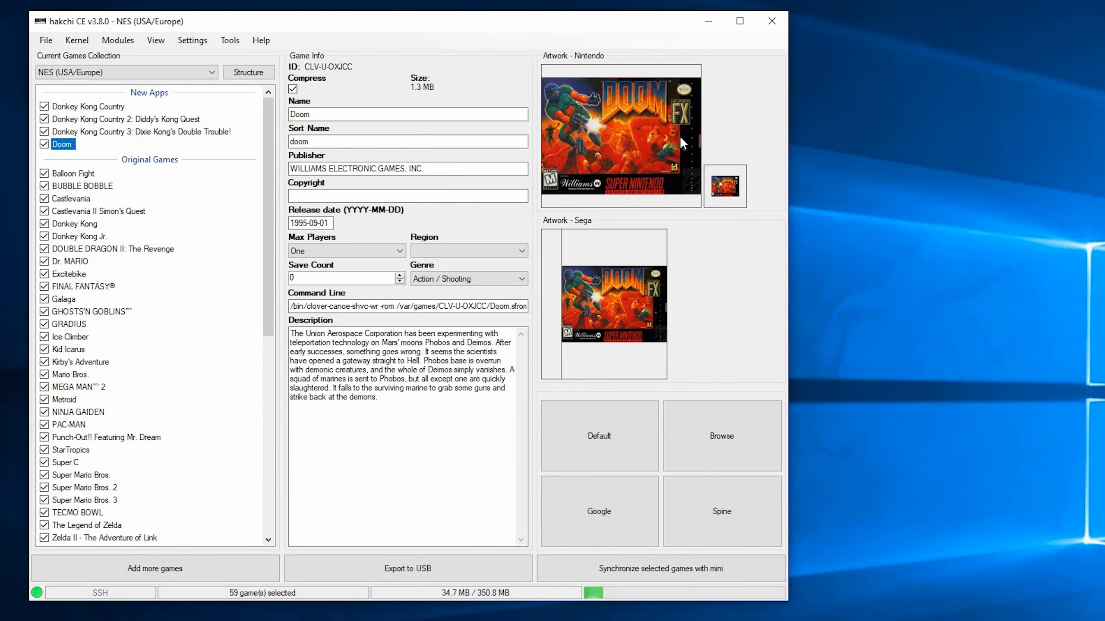
Install the five RA Cheats modules, the Gambatte, mGBA, Nestopia and Snes9x2018 cores, and RetroArch 184 Xtreme Ozone on the mini.
left_click(113, 39)
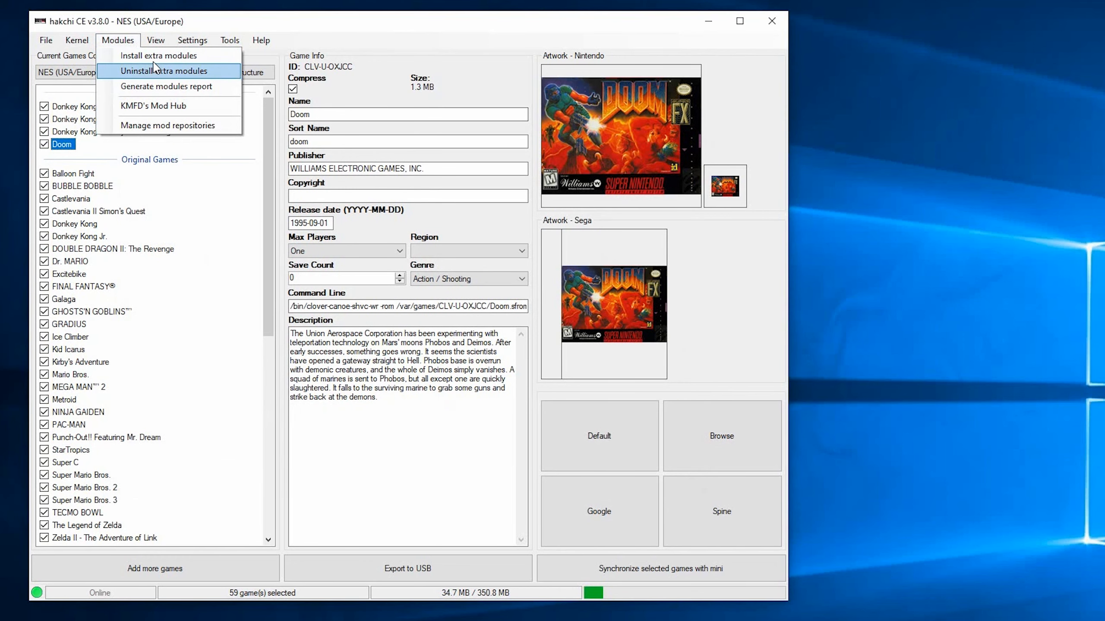
left_click(155, 60)
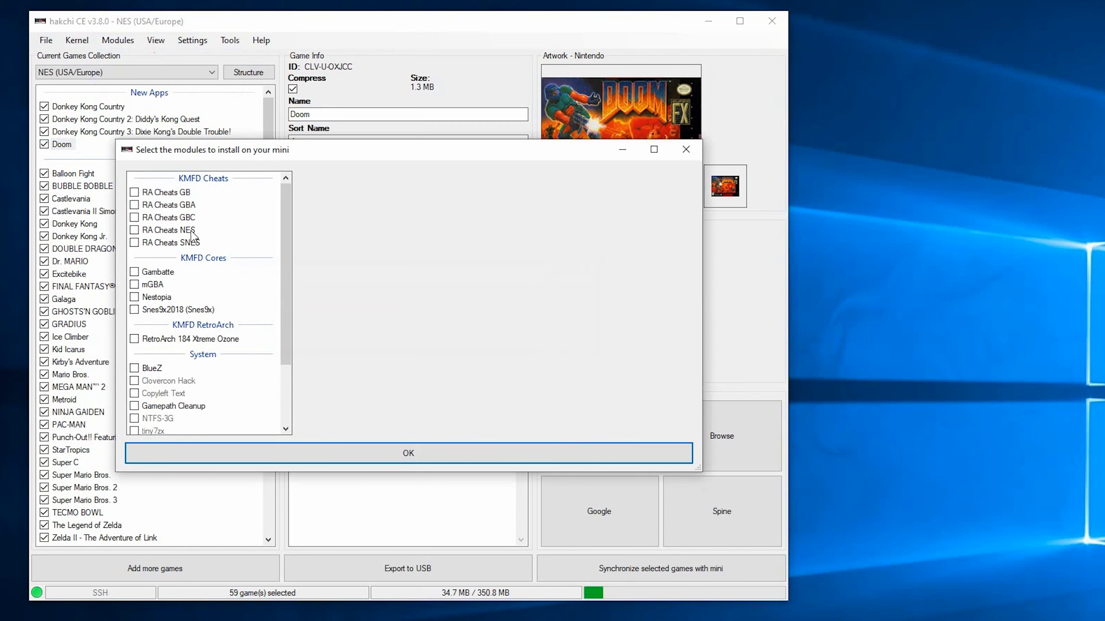
left_click(134, 217)
left_click(134, 230)
left_click(134, 241)
left_click(135, 286)
left_click(135, 298)
left_click(134, 340)
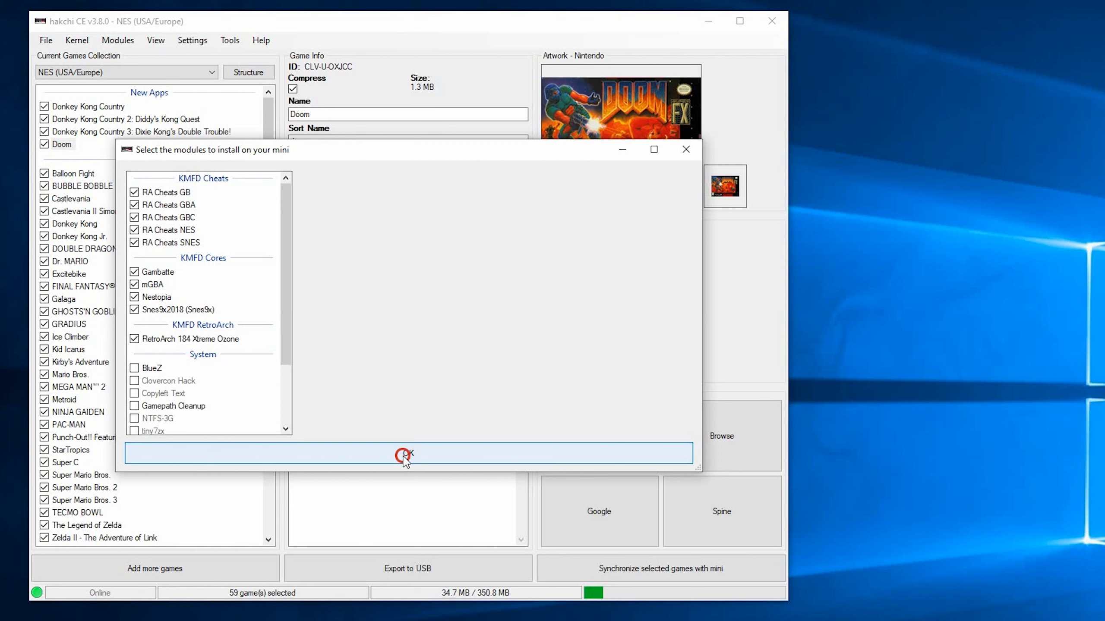
left_click(404, 455)
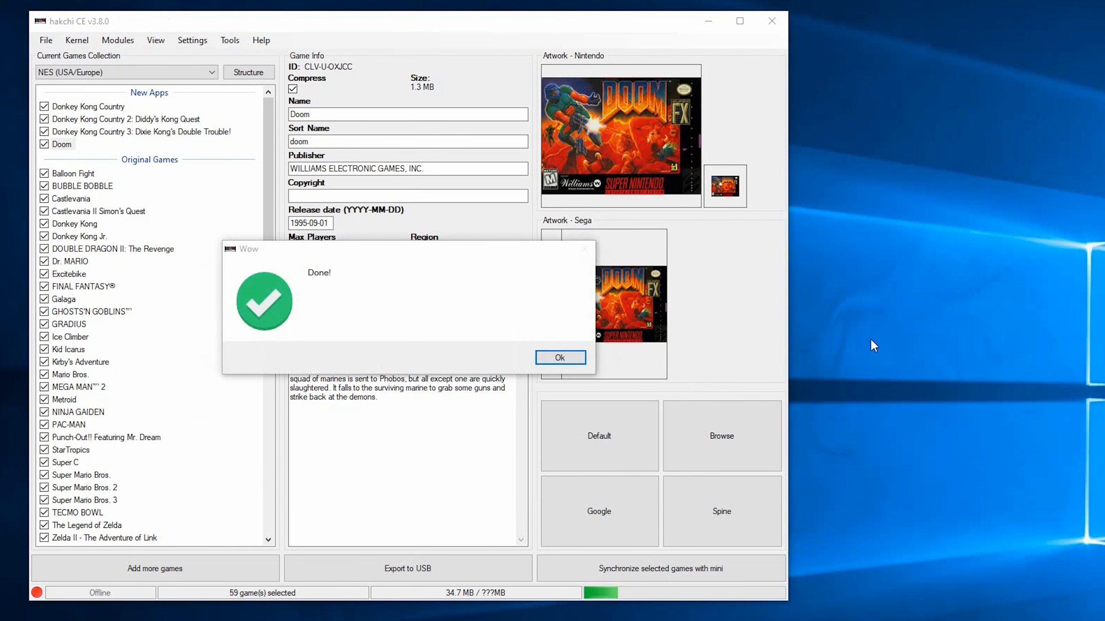
left_click(555, 361)
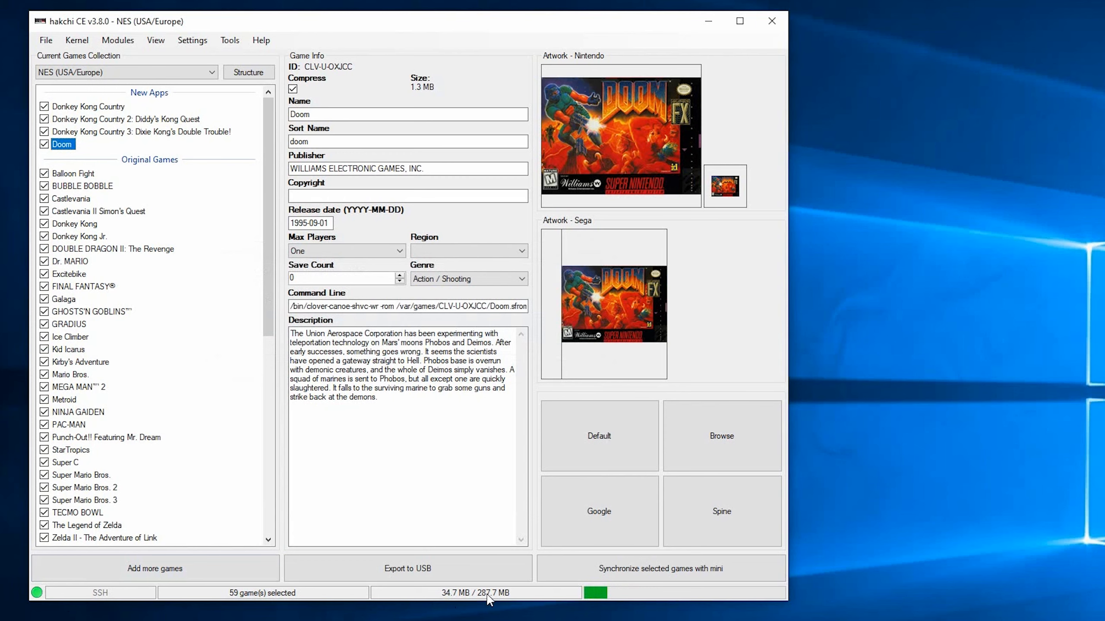
Open the emulation core selection for all six Nintendo - Game Boy games and sort them by name.
scroll(148, 349, "down", 5)
left_click(125, 352)
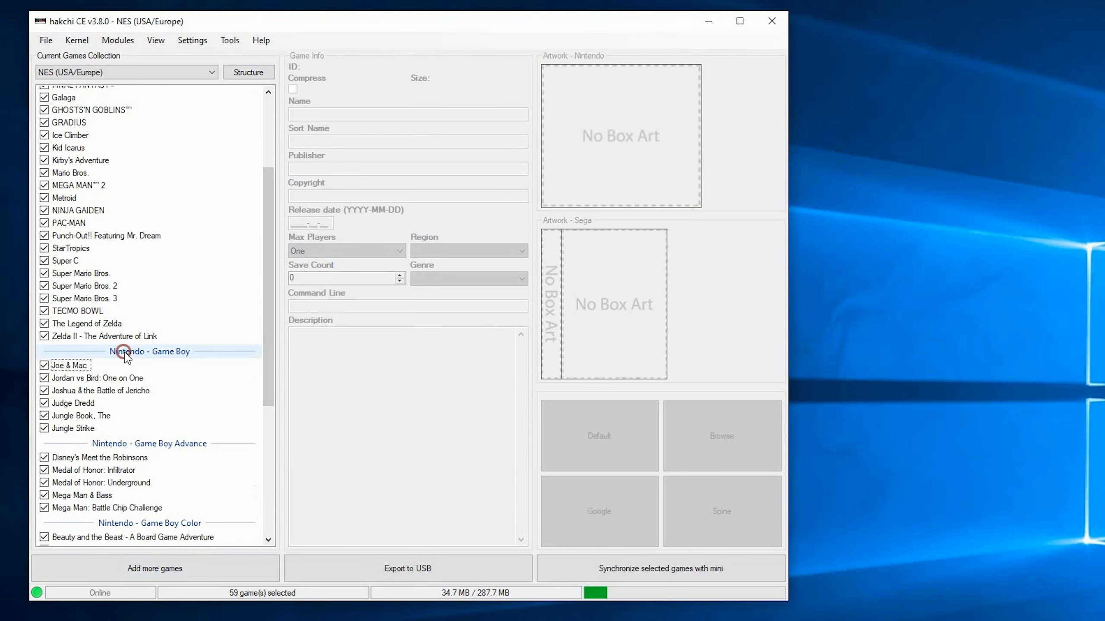
right_click(84, 366)
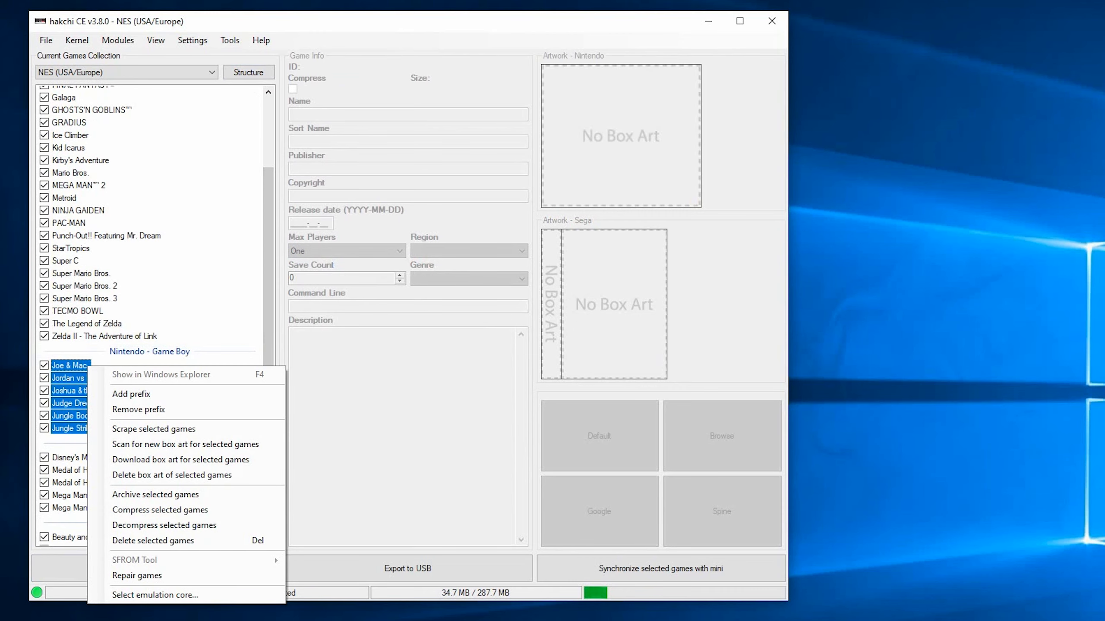
left_click(199, 595)
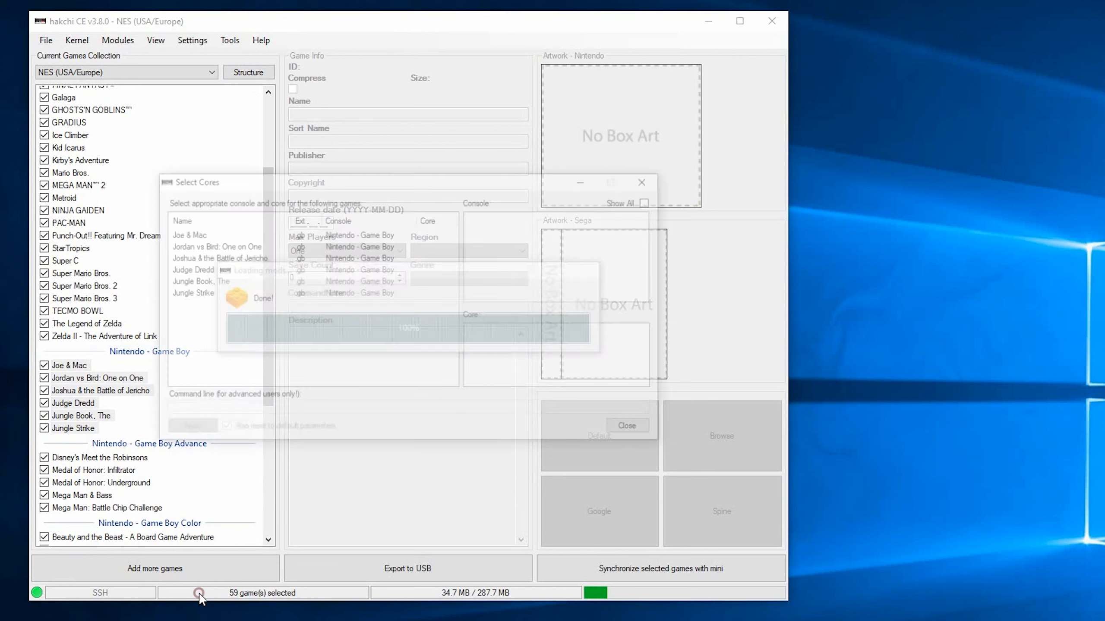
left_click(185, 223)
left_click(185, 222)
left_click(185, 222)
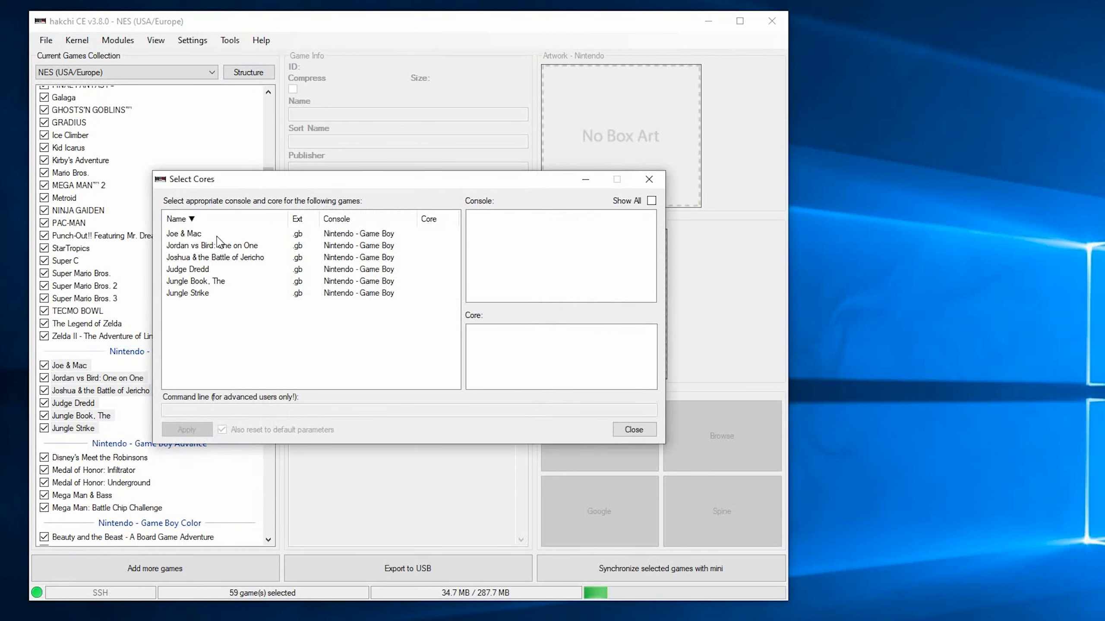
Assign the Gambatte core to all six Game Boy games, and check the command line of Joe & Mac.
left_click(194, 236)
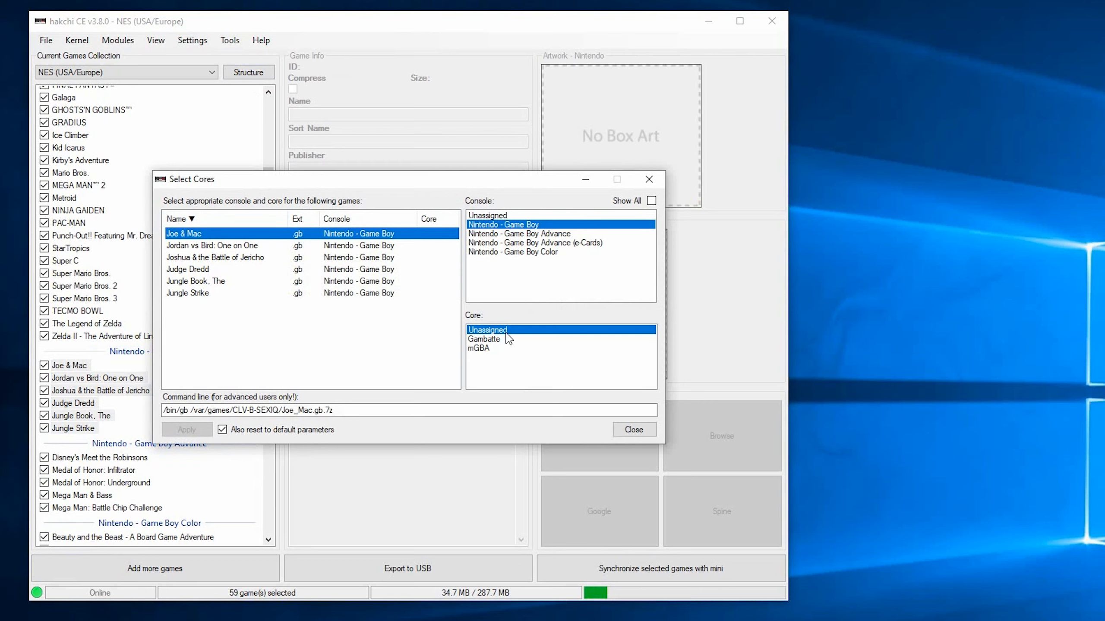
left_click(199, 246, "ctrl")
left_click(198, 258, "ctrl")
left_click(182, 269, "ctrl")
left_click(187, 281, "ctrl")
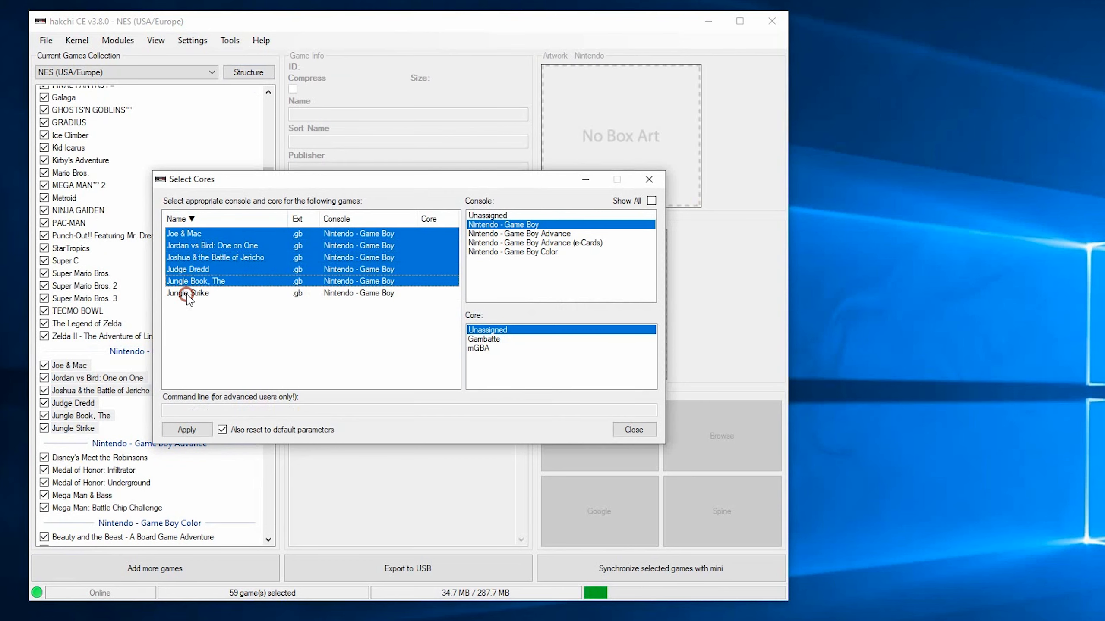
left_click(187, 293, "ctrl")
left_click(486, 340)
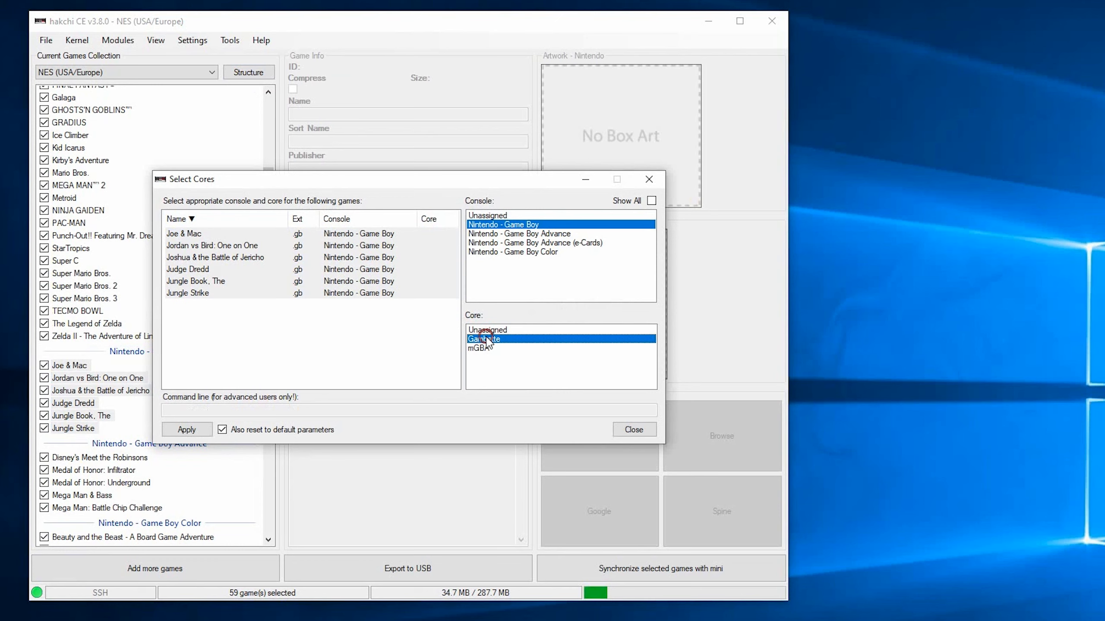
left_click(186, 430)
left_click(646, 432)
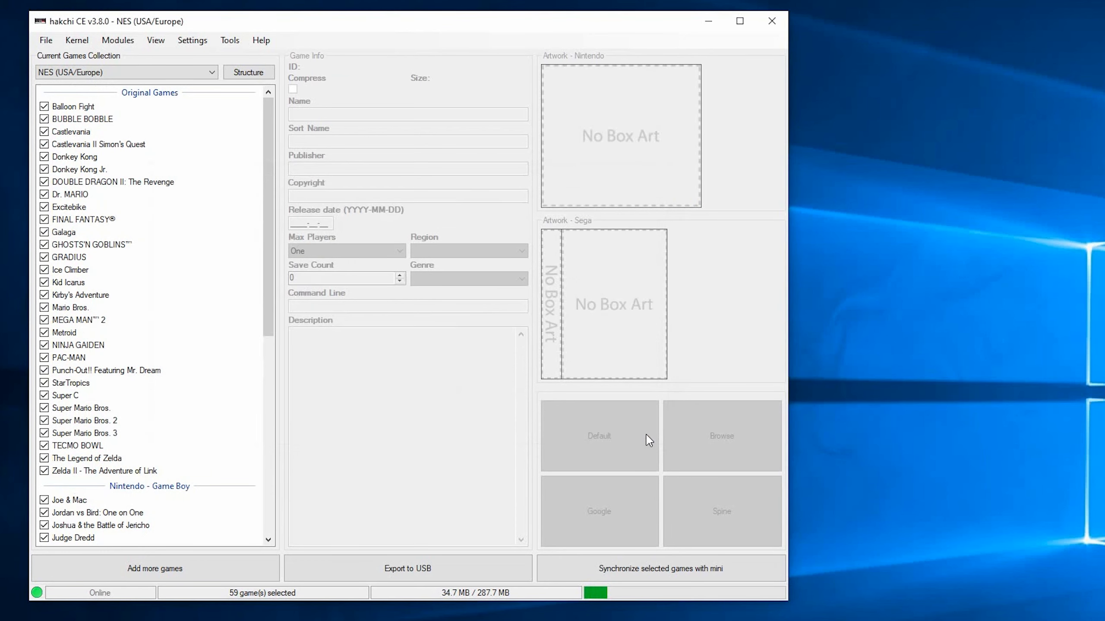
left_click_drag(266, 212, 266, 288)
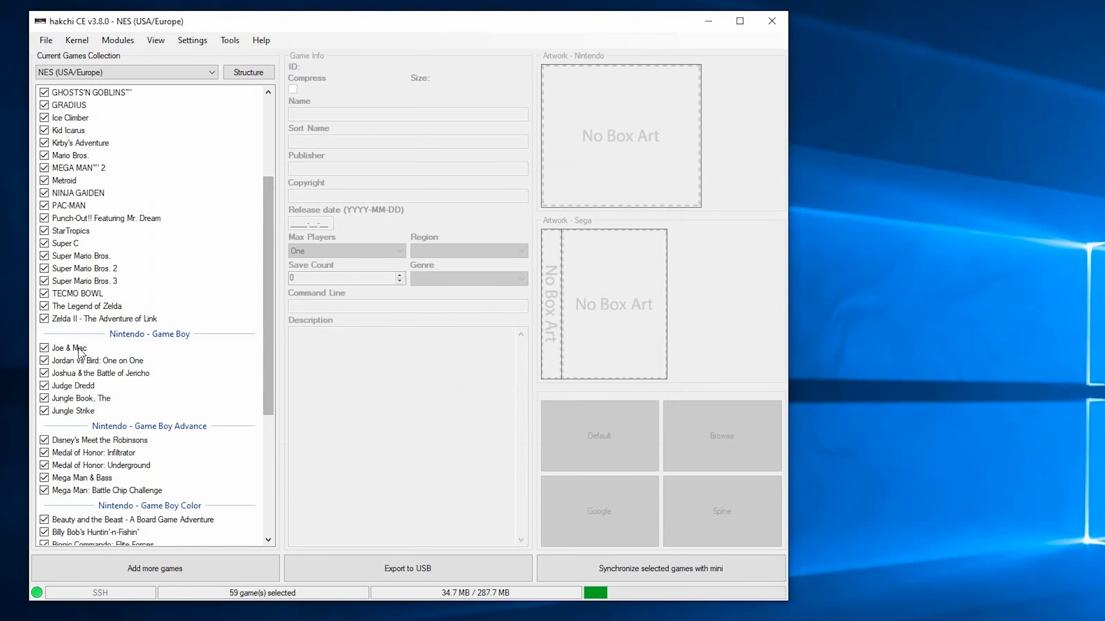
left_click(64, 350)
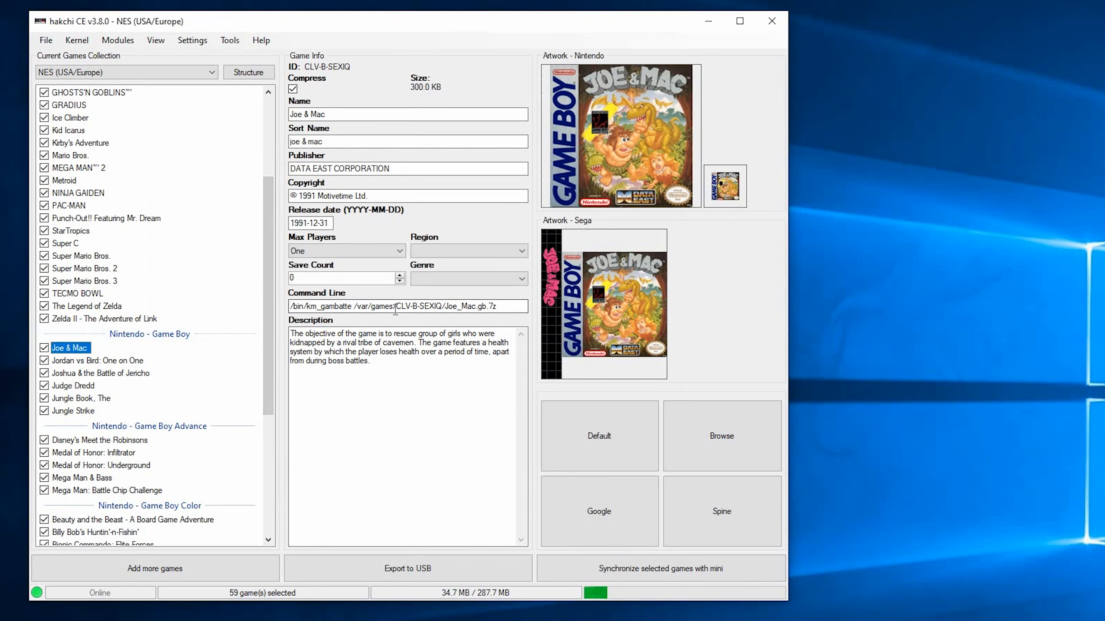
Assign the mGBA core to all five Nintendo - Game Boy Advance games.
left_click(130, 442)
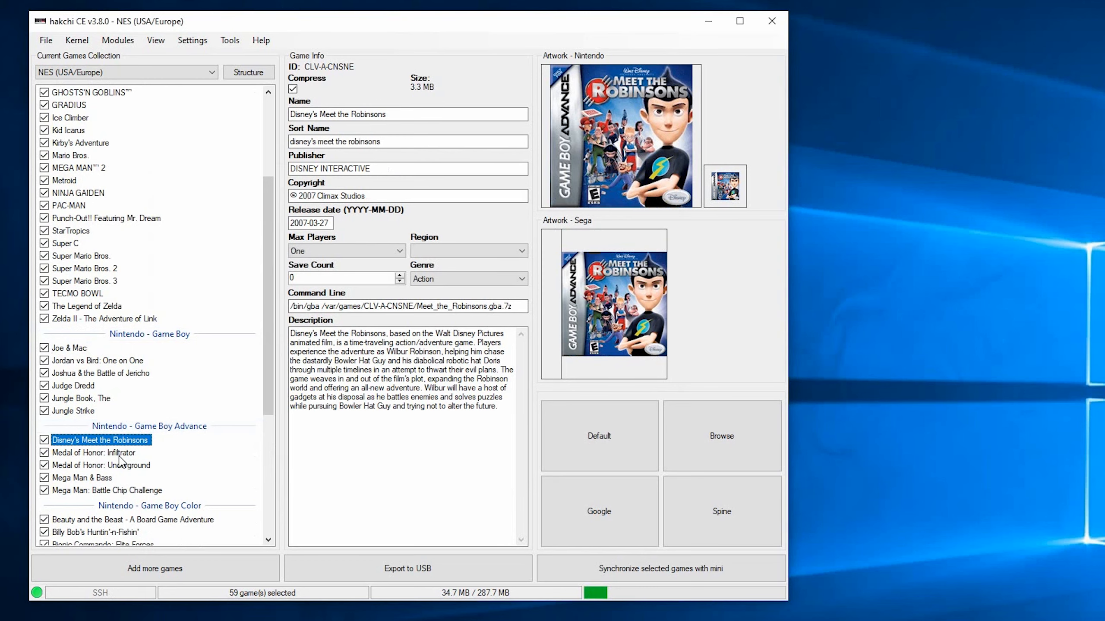
left_click_drag(118, 455, 94, 494)
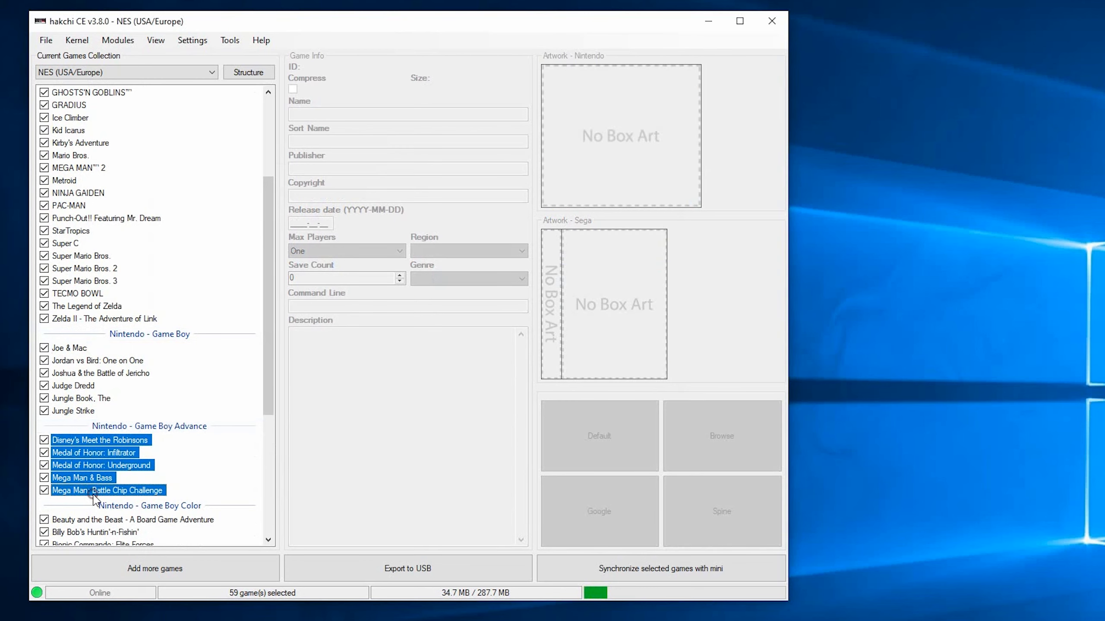
right_click(95, 494)
left_click(224, 611)
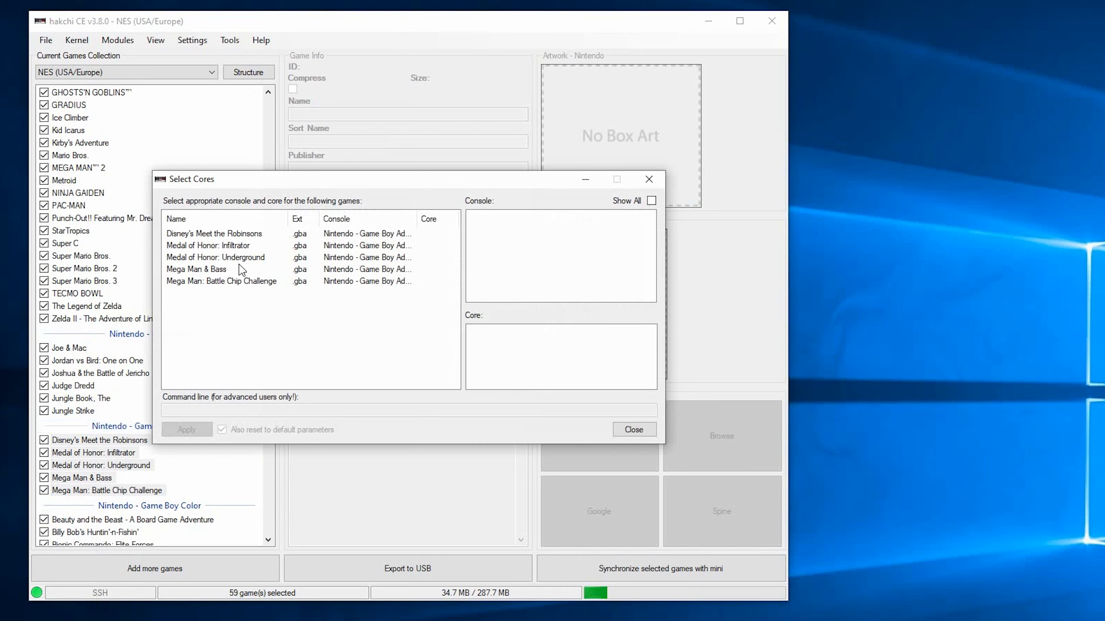
left_click(238, 234)
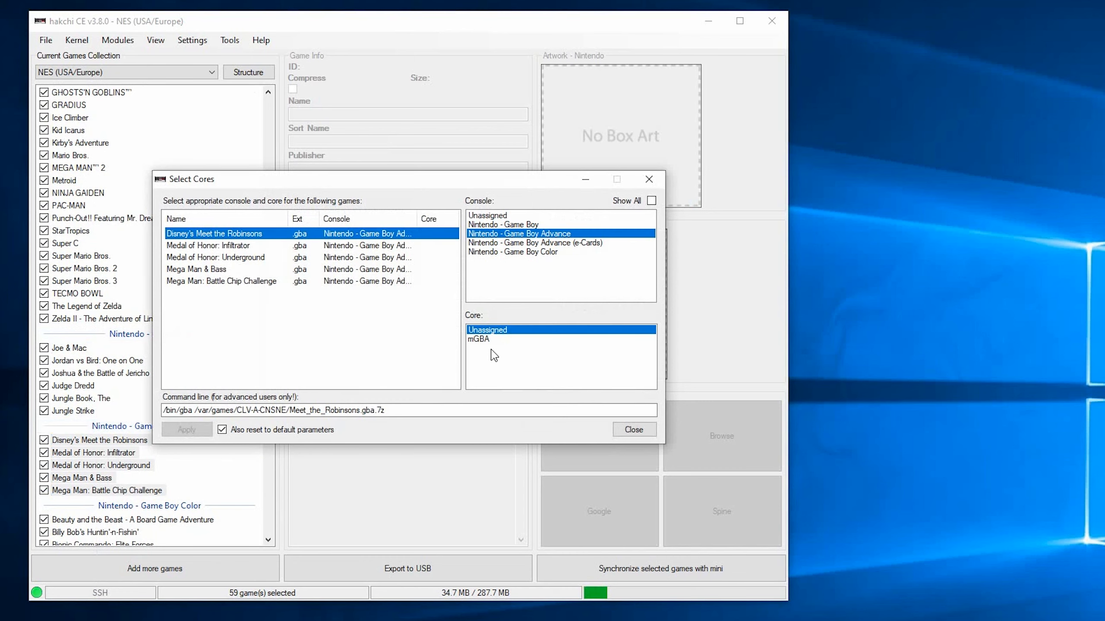
left_click(209, 258, "shift")
left_click(207, 269, "shift")
left_click(205, 281, "shift")
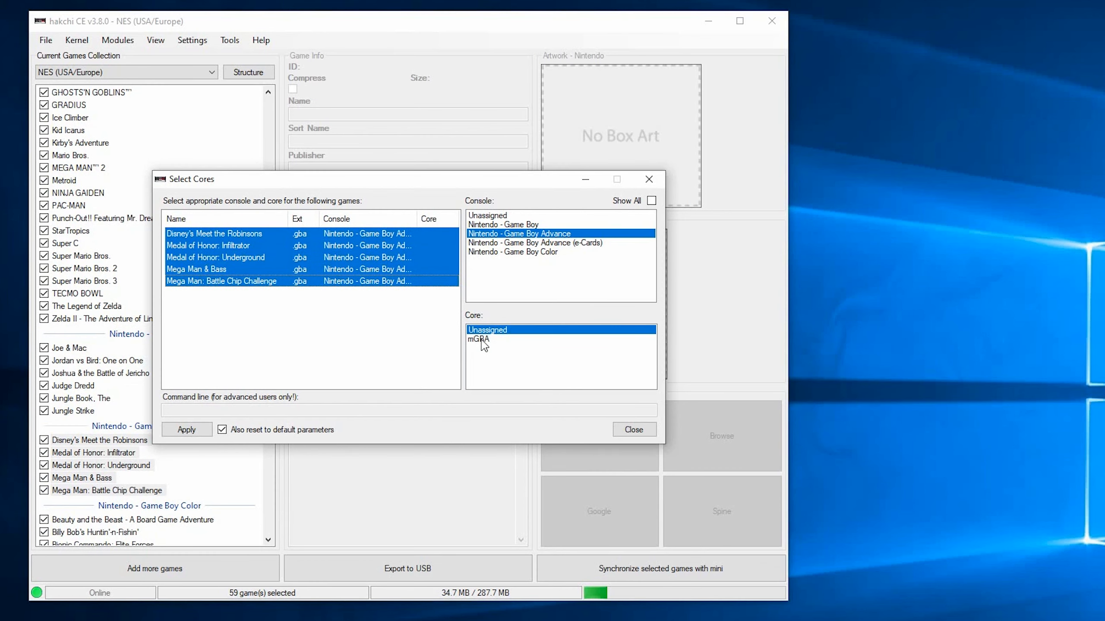
left_click(493, 339)
left_click(178, 430)
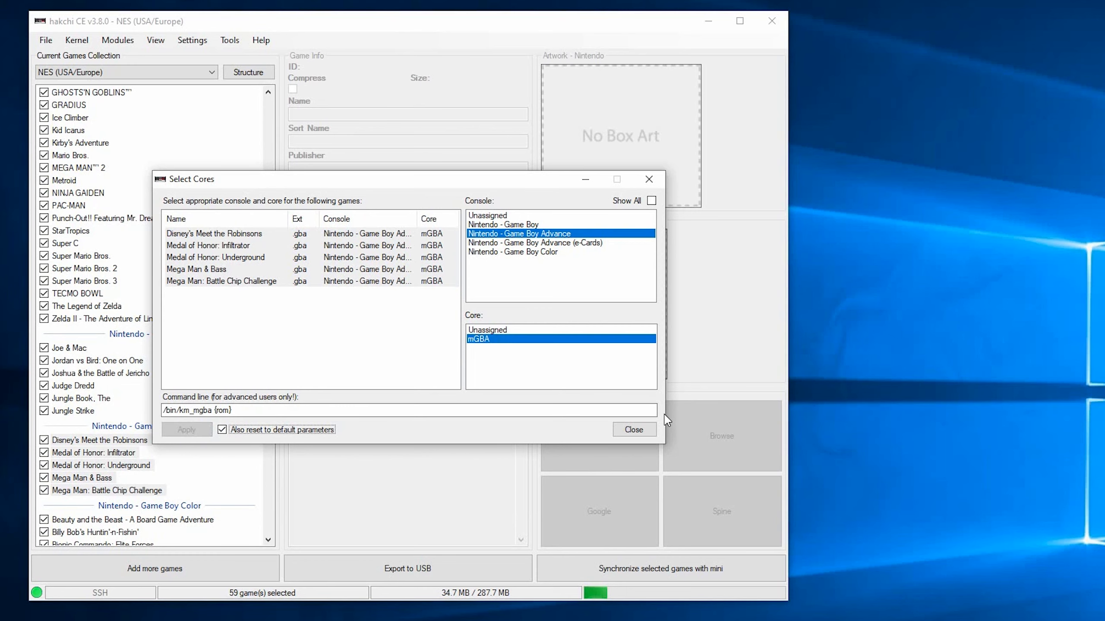
left_click(634, 430)
Choose and apply an emulation core for all seven Nintendo - Game Boy Color games.
left_click_drag(270, 301, 272, 471)
left_click_drag(235, 350, 72, 429)
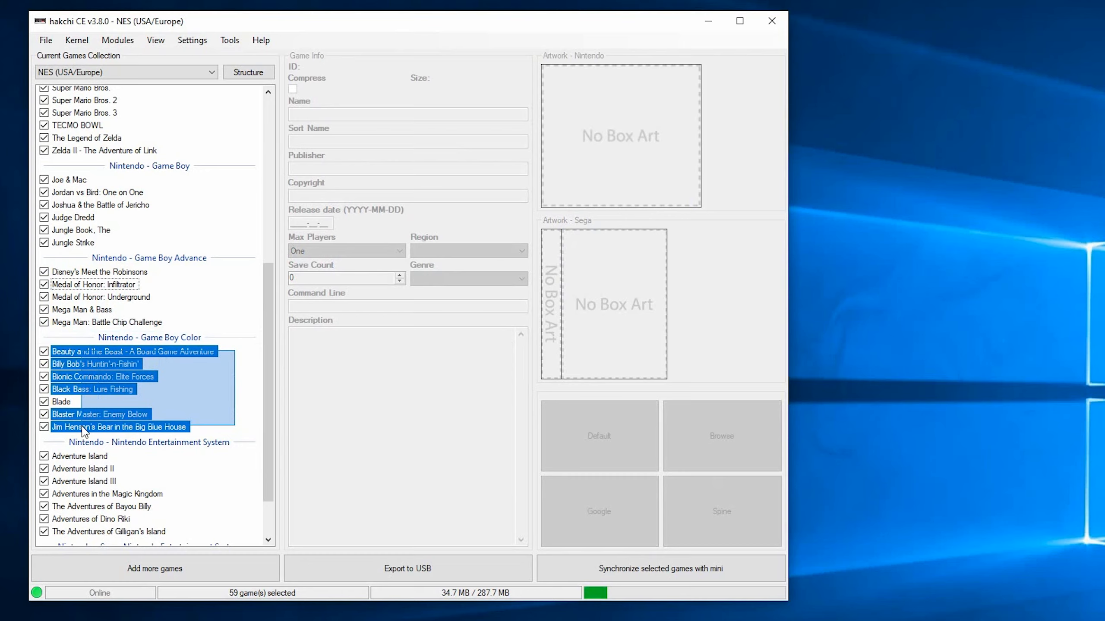
right_click(69, 426)
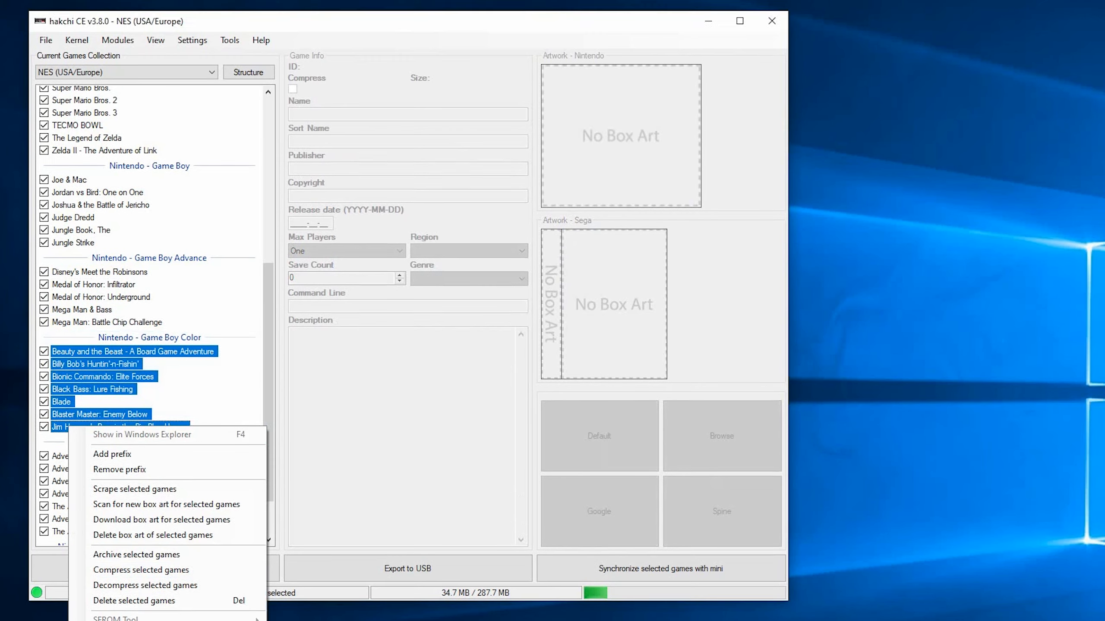
left_click(136, 599)
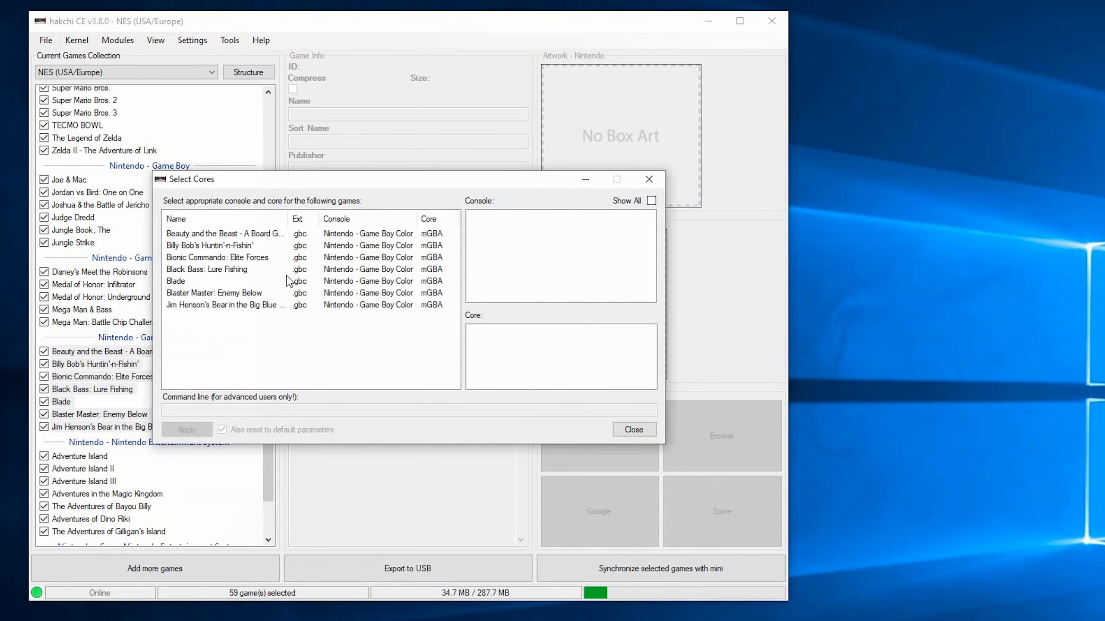
left_click_drag(346, 235, 342, 307)
left_click(487, 344)
left_click(196, 430)
left_click(638, 431)
Assign the Nestopia core to the seven added Nintendo Entertainment System games, from Adventure Island to The Adventures of Gilligan's Island.
left_click_drag(269, 272, 293, 474)
left_click(99, 395)
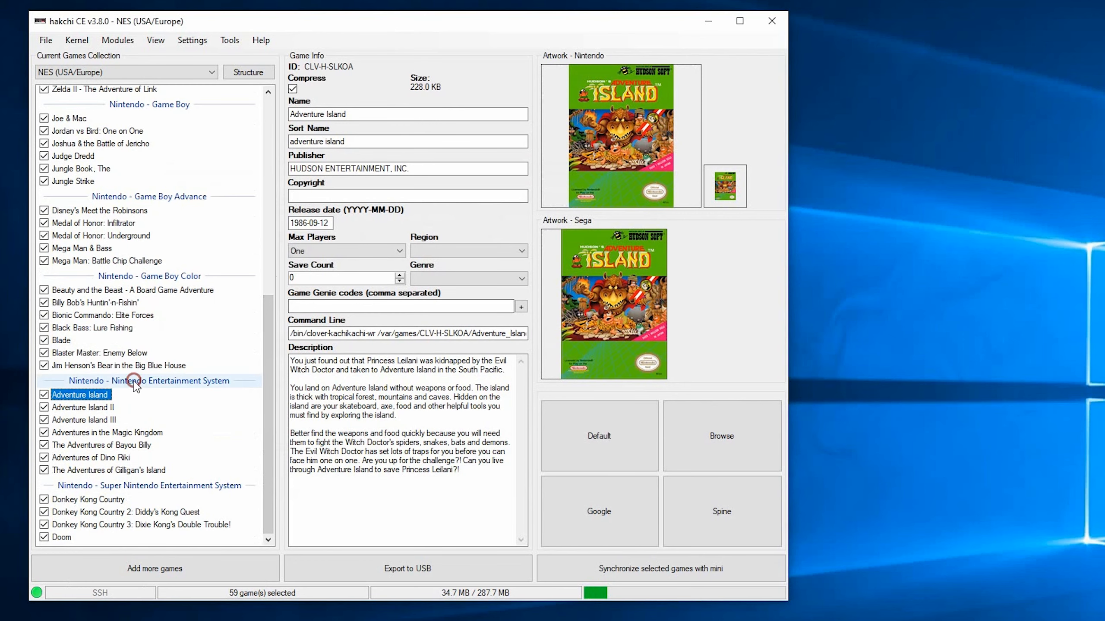
left_click(112, 382)
right_click(109, 399)
left_click(150, 620)
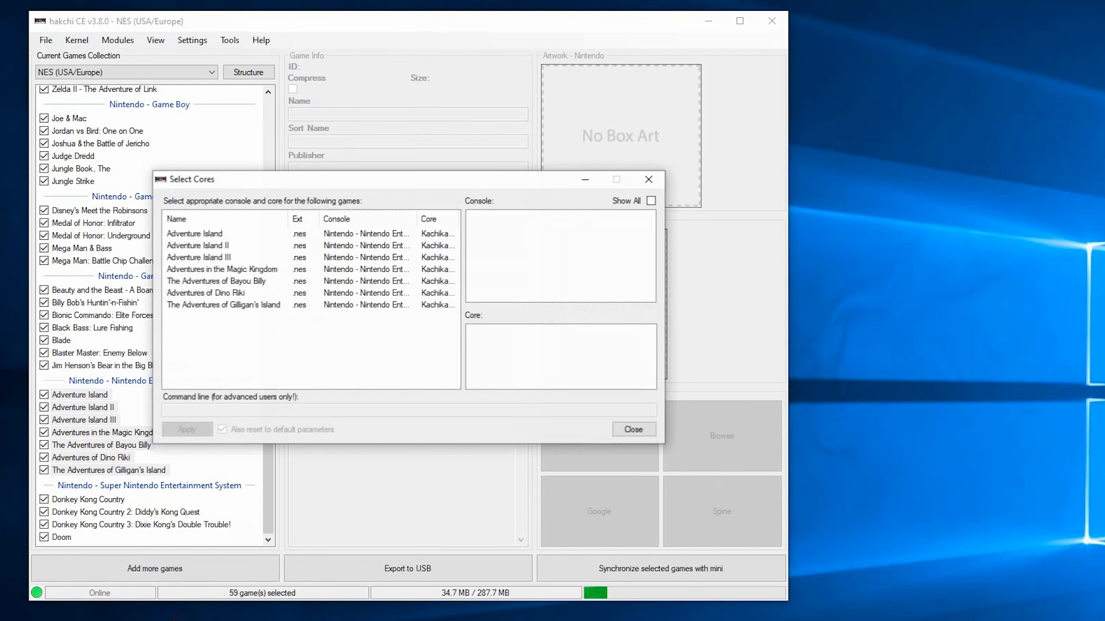
left_click(326, 234)
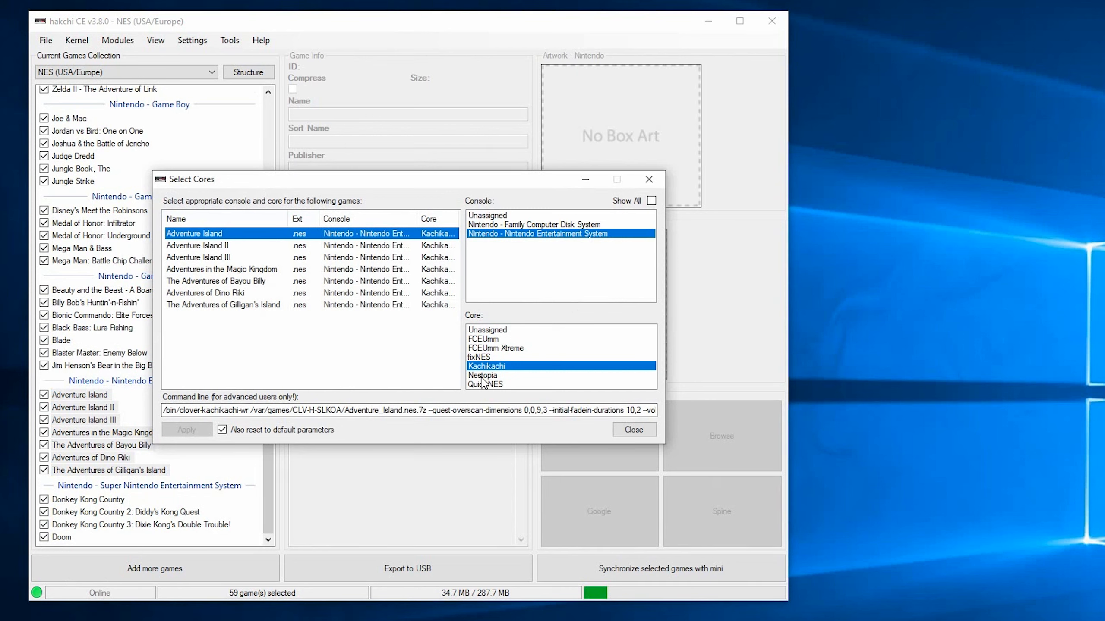
left_click_drag(432, 249, 429, 307)
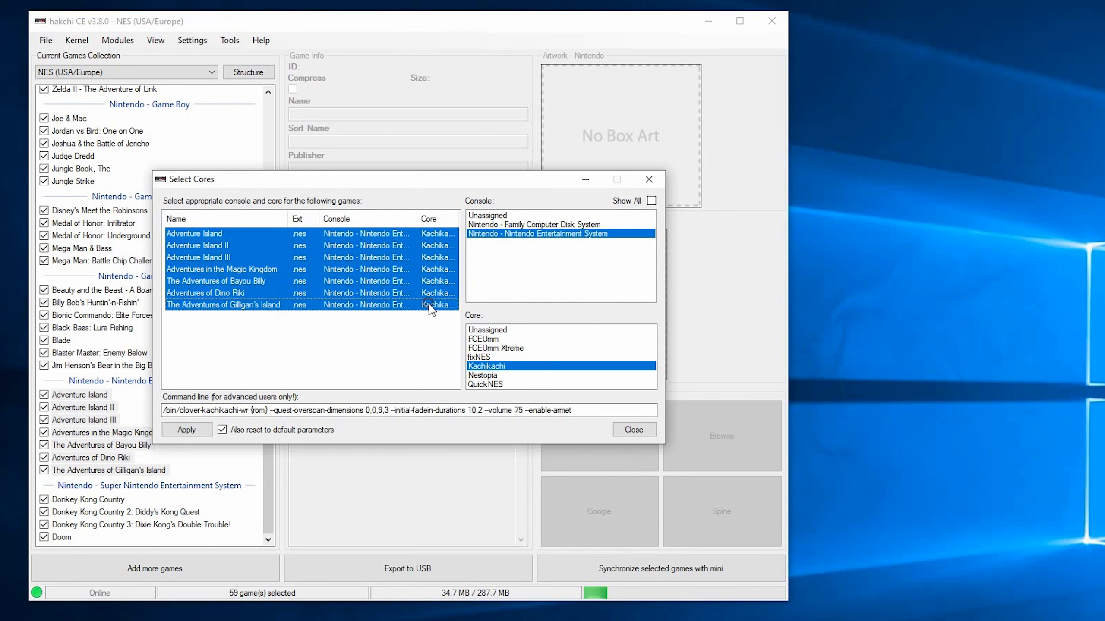
left_click(486, 377)
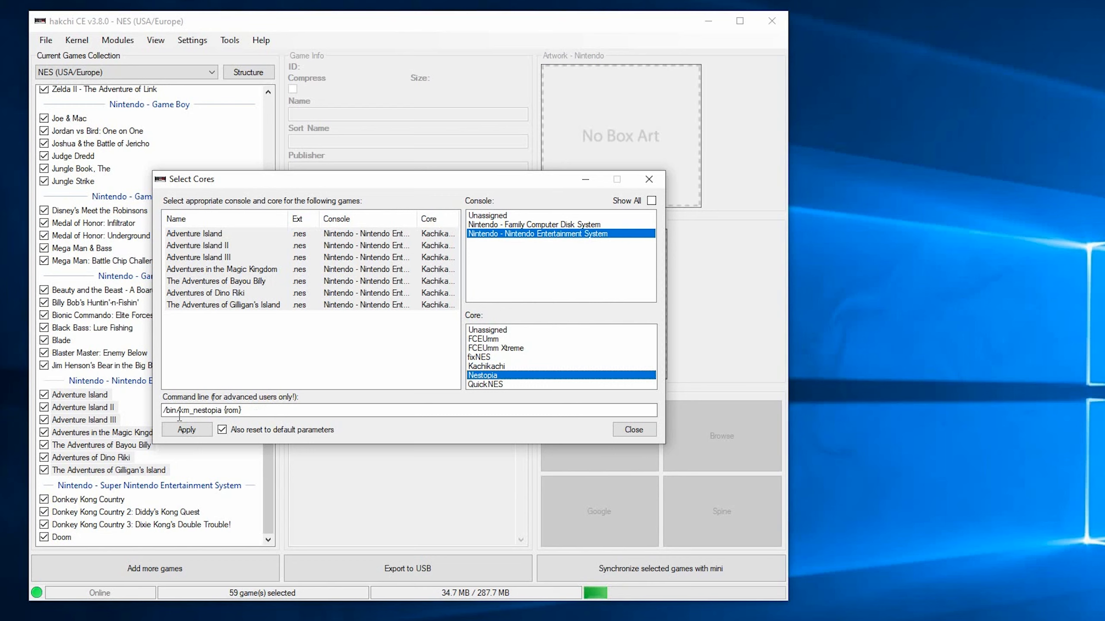
left_click(189, 432)
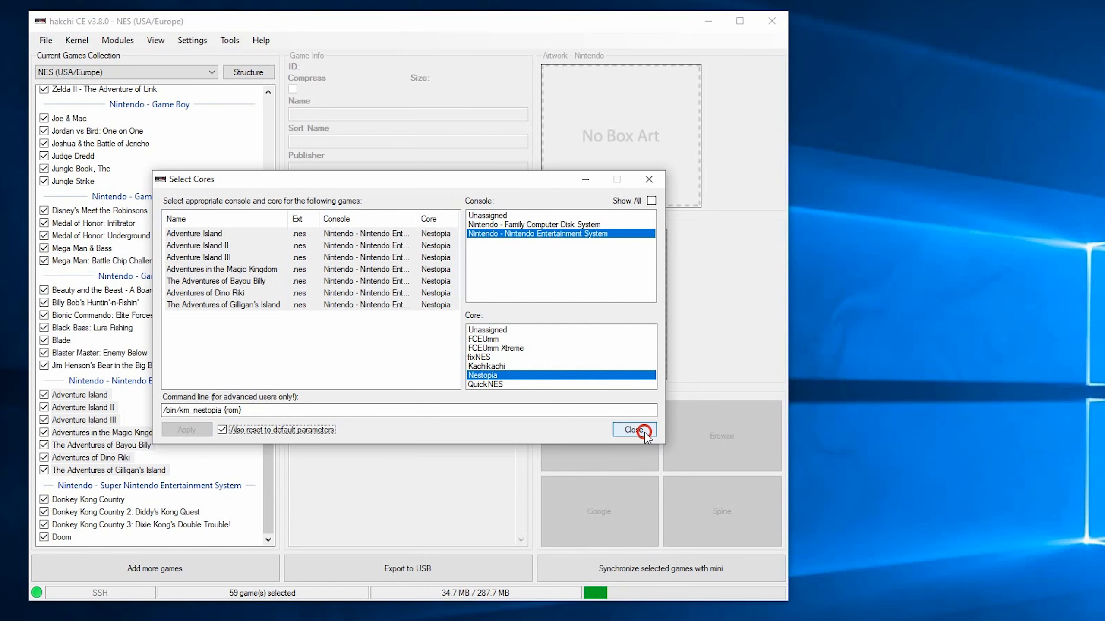
left_click(639, 430)
Assign the Snes9x 2018 core to the Super Nintendo Entertainment System games.
scroll(241, 294, "down", 10)
left_click(122, 500)
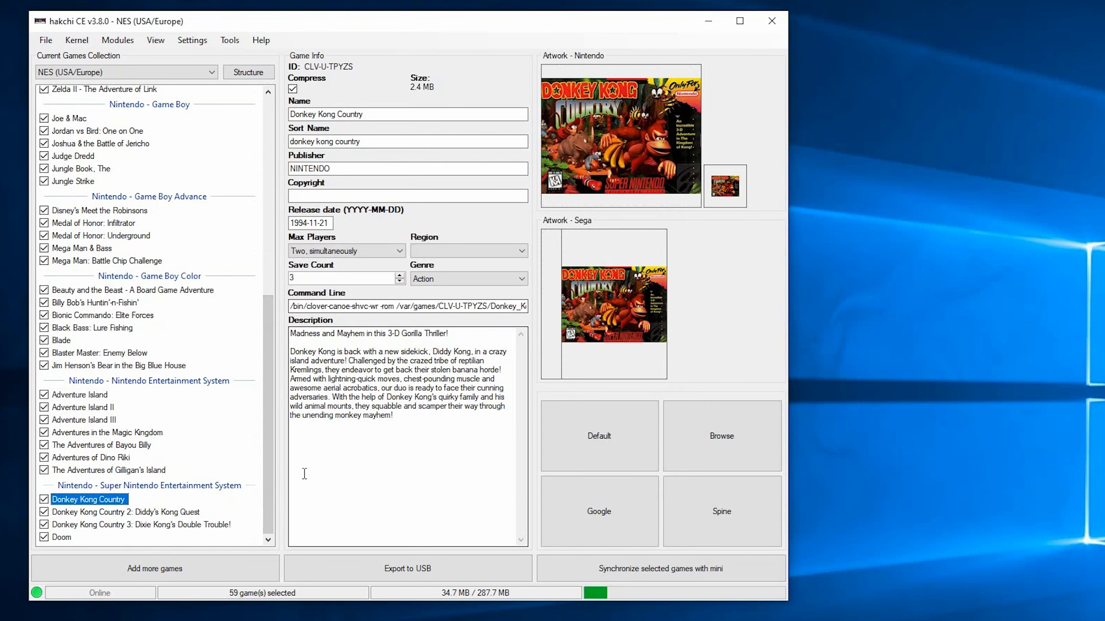
left_click(130, 485)
right_click(121, 498)
left_click(268, 600)
left_click(347, 233)
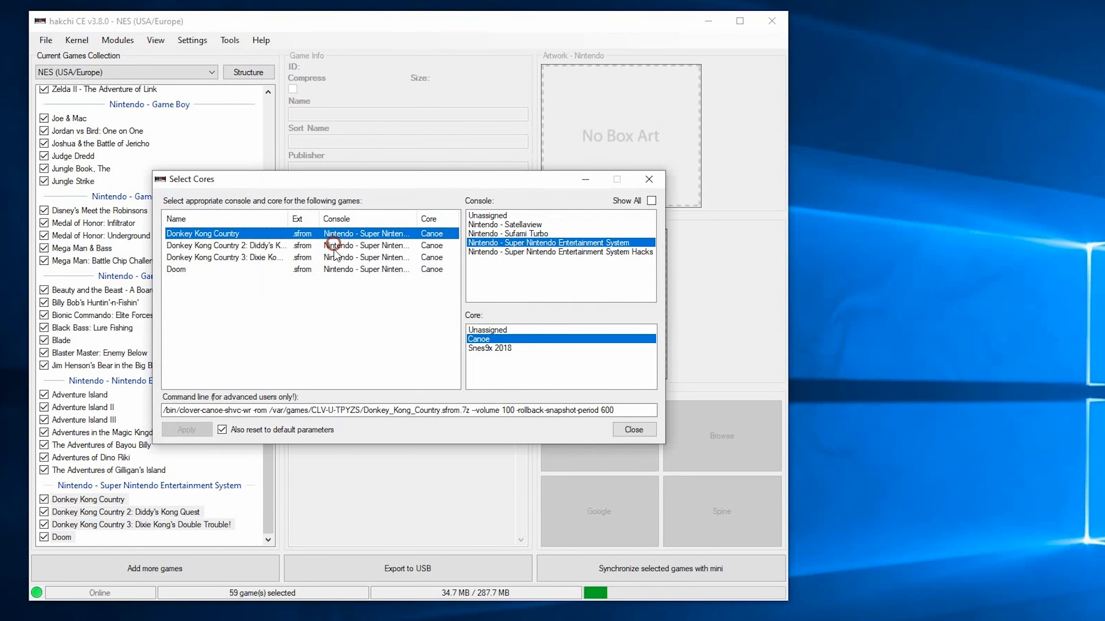
left_click(490, 348)
left_click(633, 430)
Open the folders manager of the custom structure and split the HOME Menu games into folders by console.
scroll(276, 306, "down", 8)
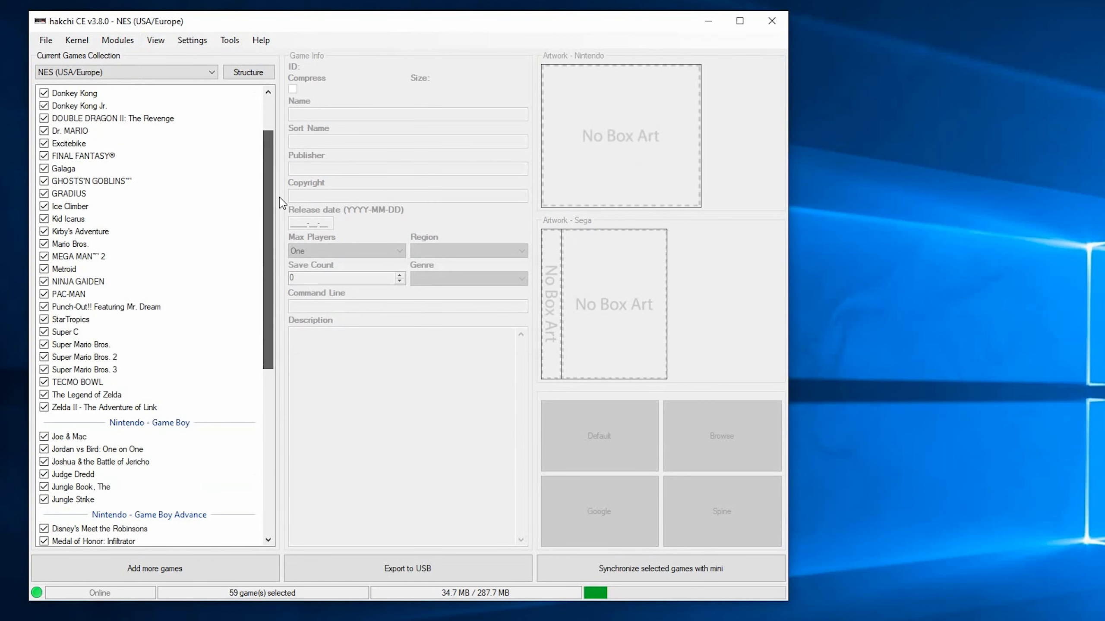
scroll(286, 311, "down", 2)
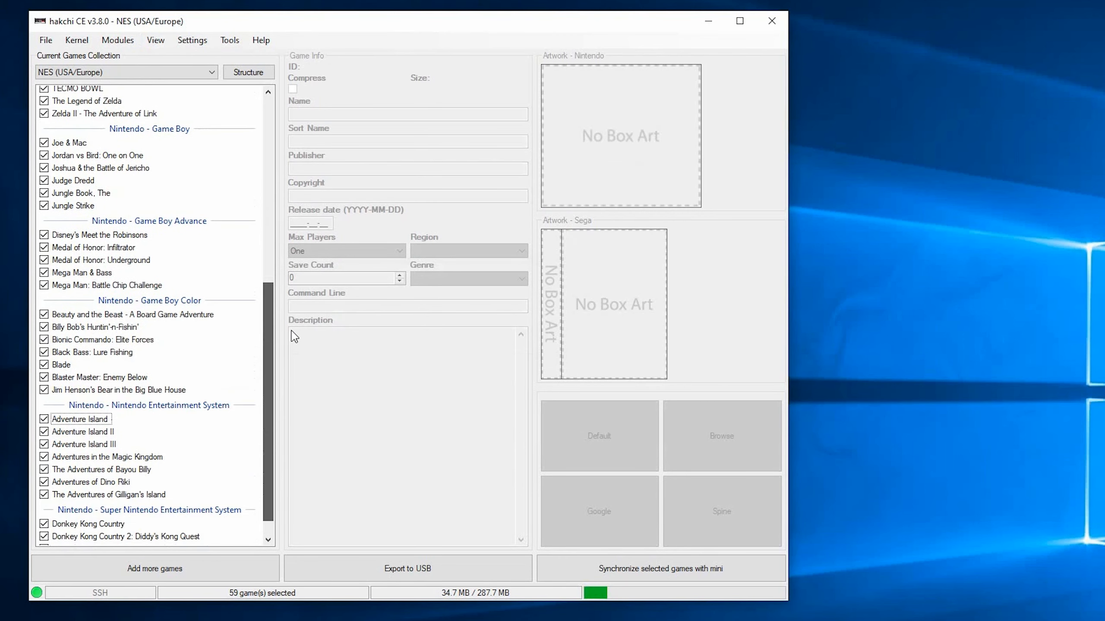
left_click_drag(272, 361, 254, 153)
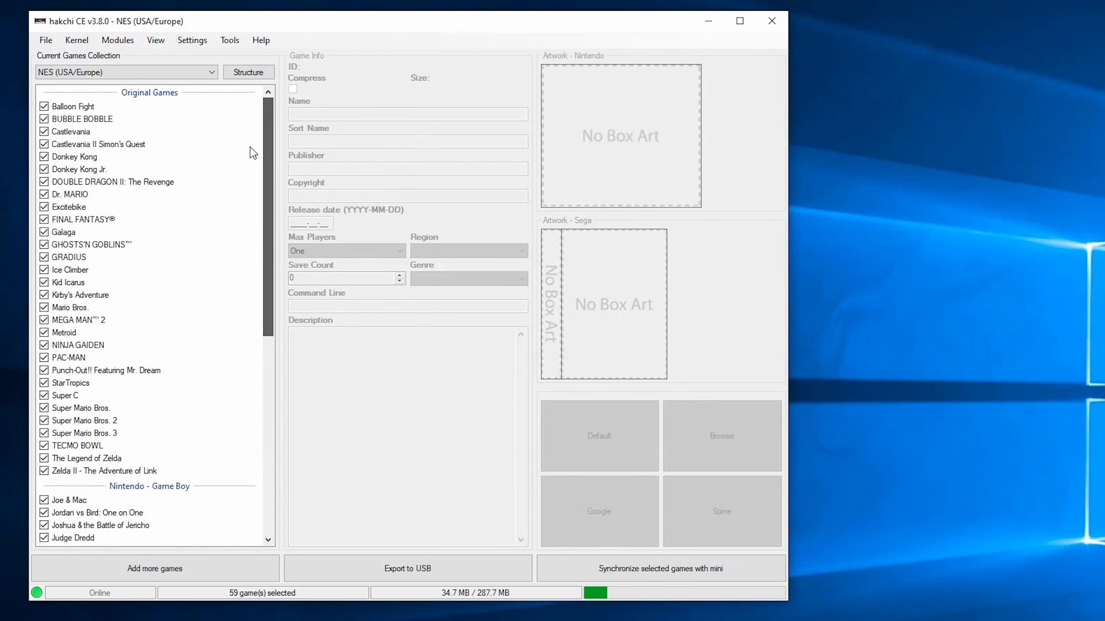
left_click(252, 71)
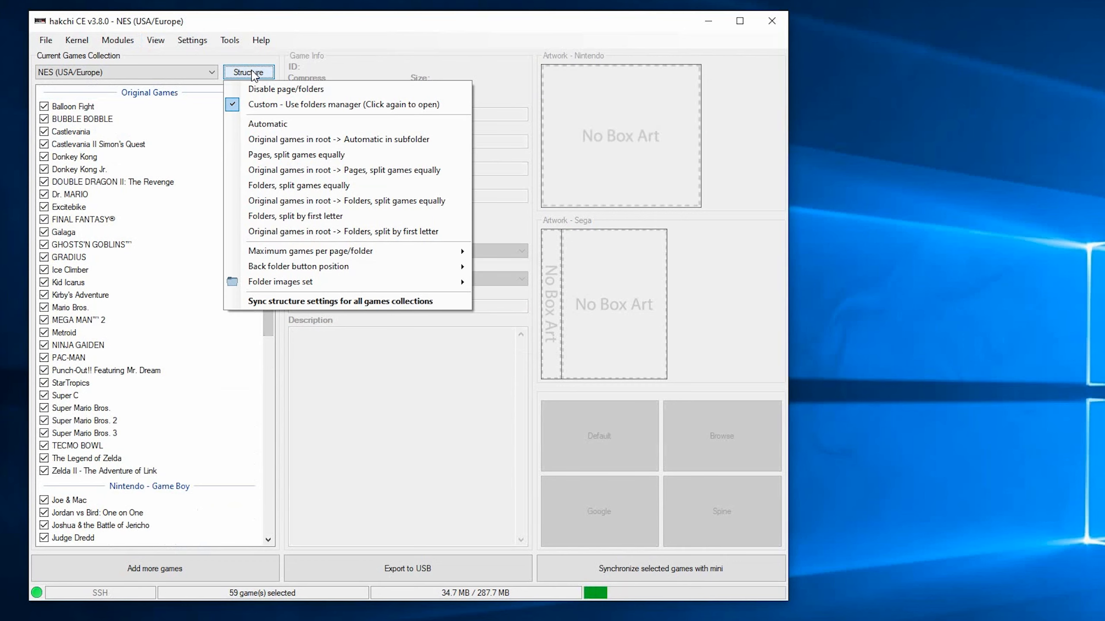
left_click(286, 109)
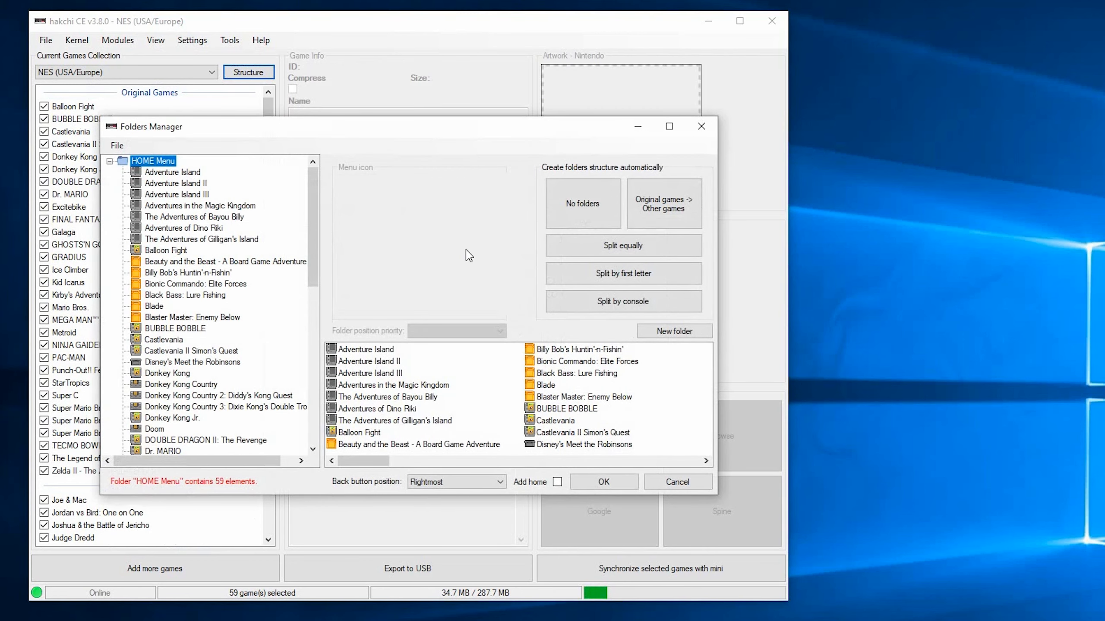
left_click(643, 302)
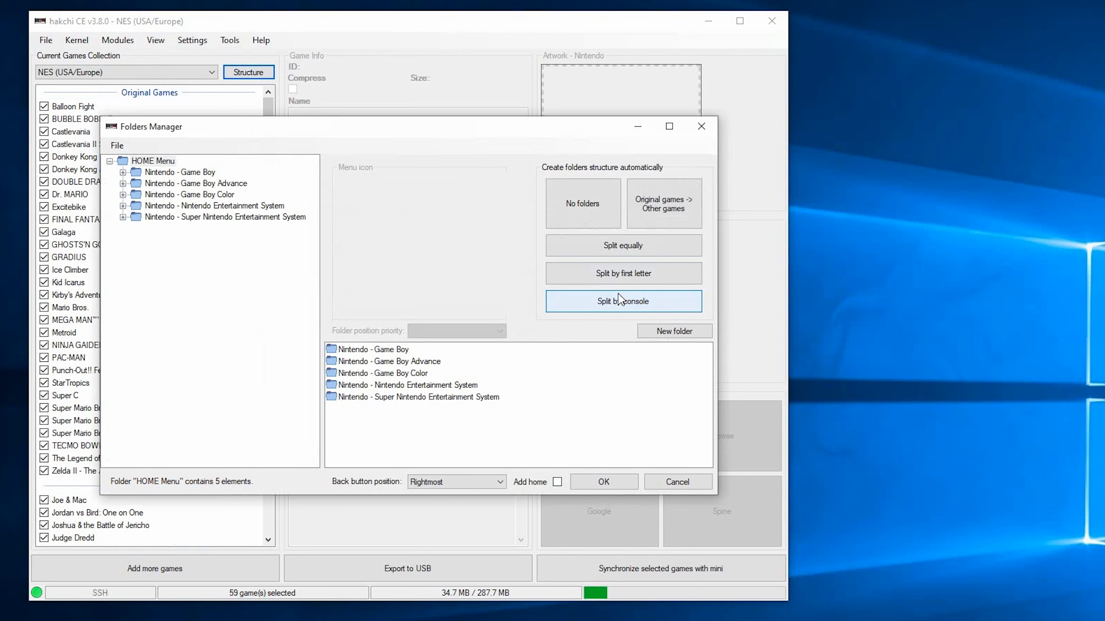
Set the menu icon of the Nintendo - Game Boy folder to gb_dmg.
left_click(198, 172)
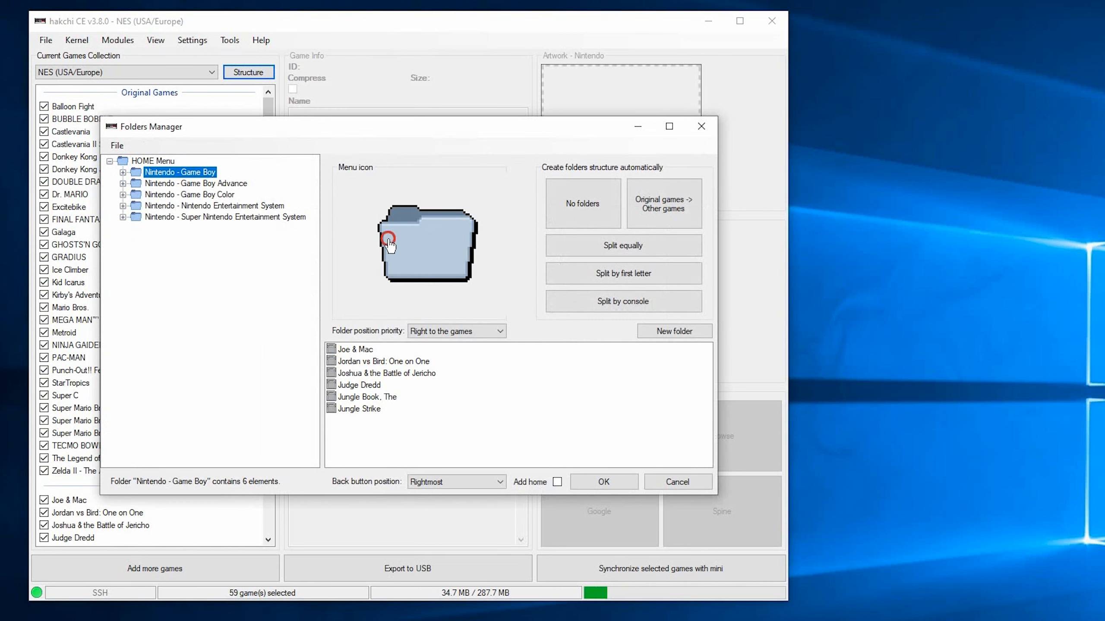
left_click(388, 240)
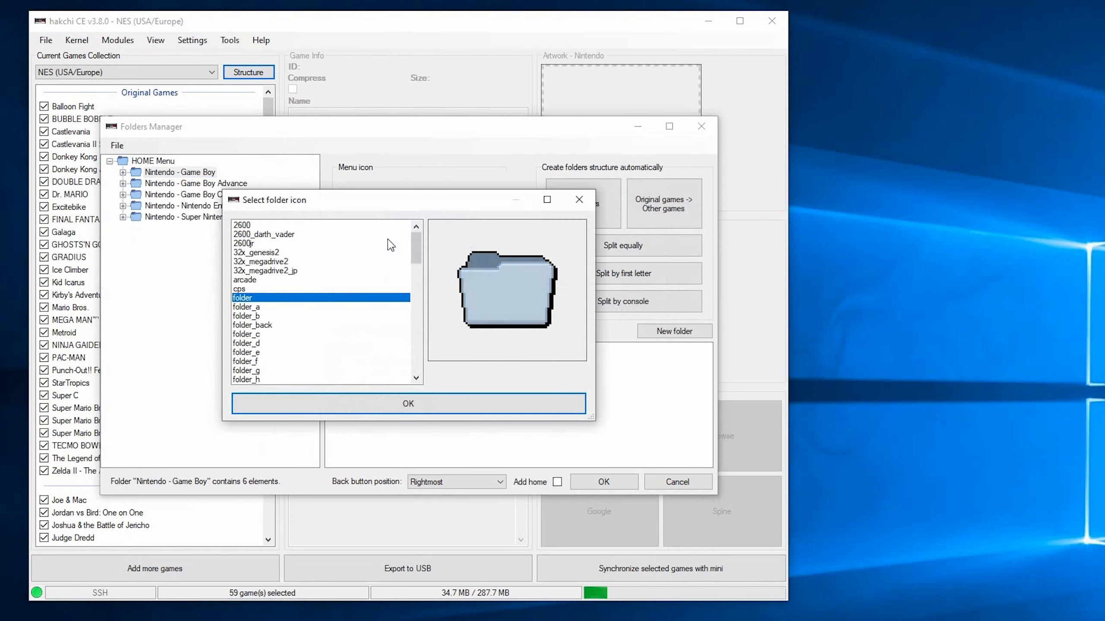
left_click(241, 334)
left_click_drag(414, 263, 422, 338)
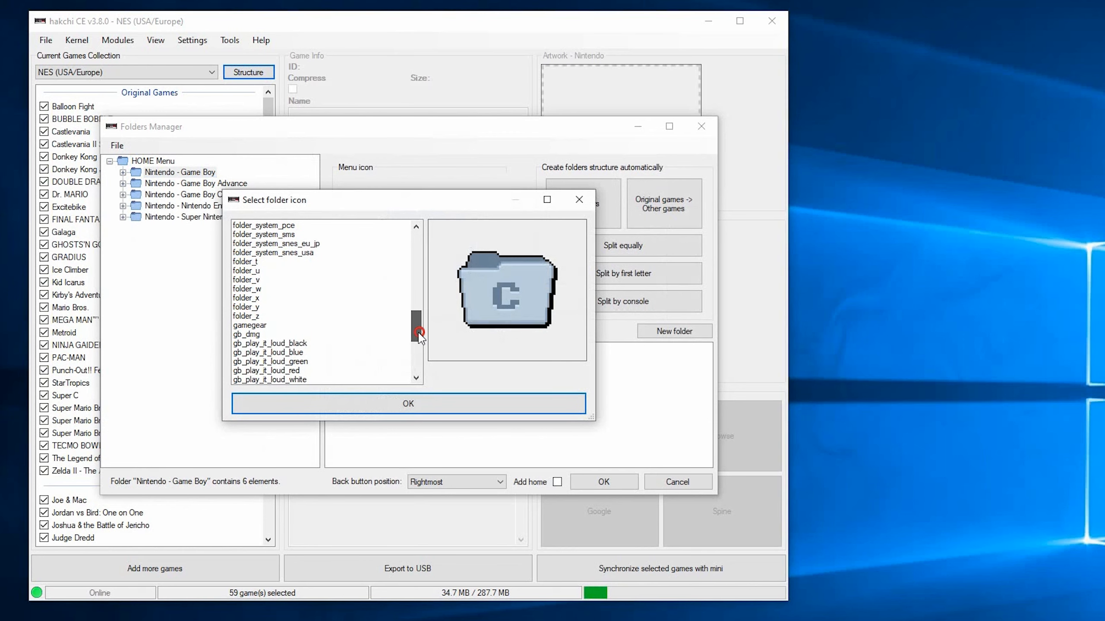
left_click(252, 334)
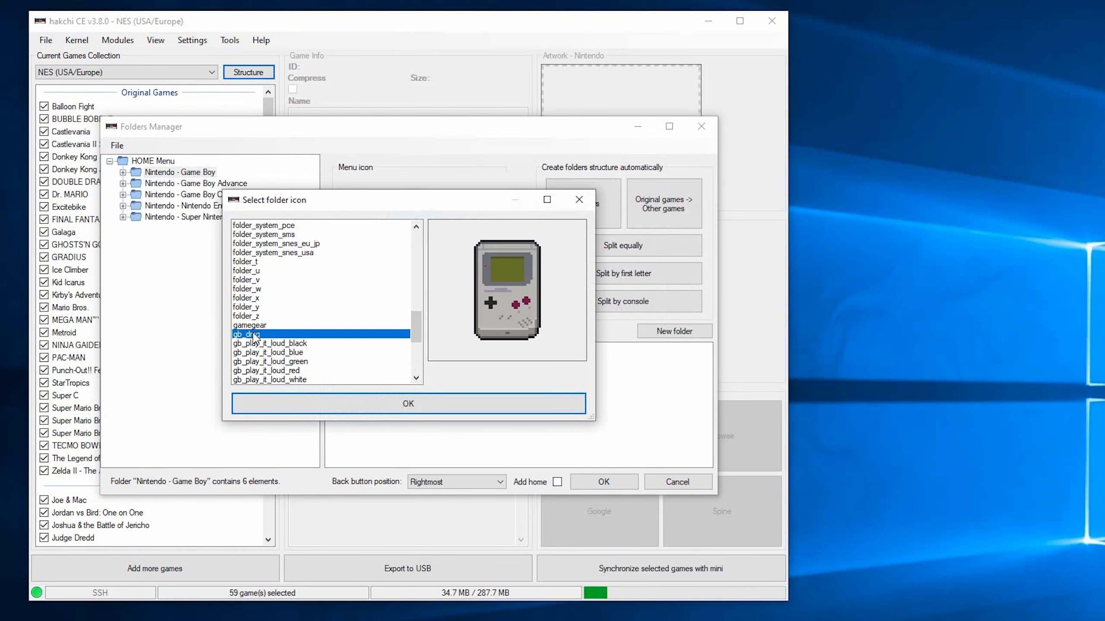
left_click(281, 344)
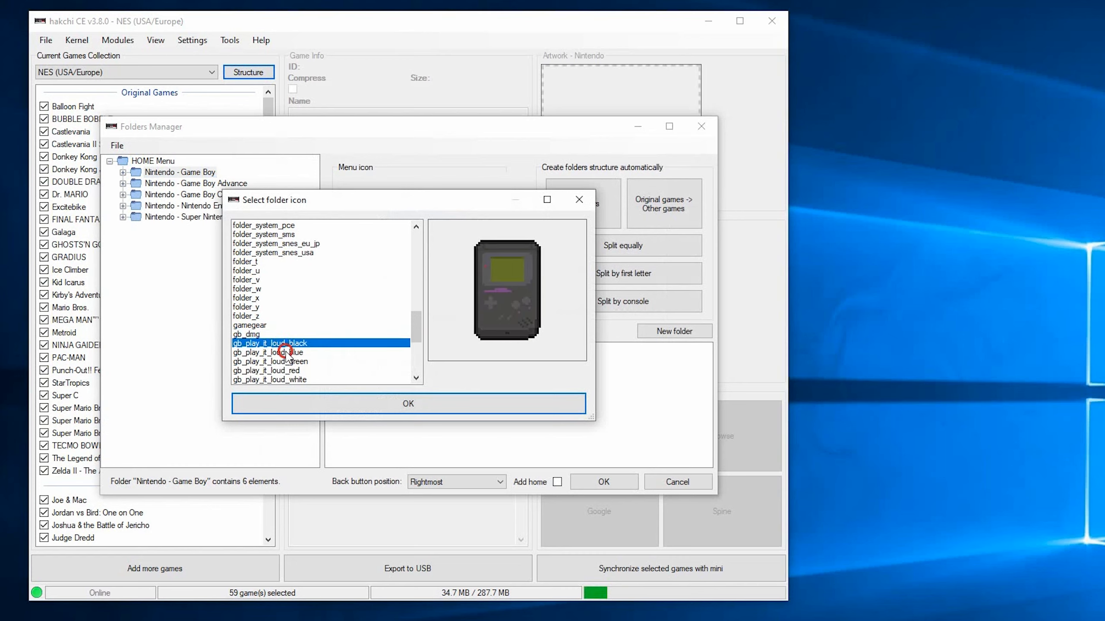
left_click(281, 353)
left_click(251, 334)
left_click(434, 410)
Set the menu icon of the Nintendo - Game Boy Advance folder to gba.
left_click(226, 184)
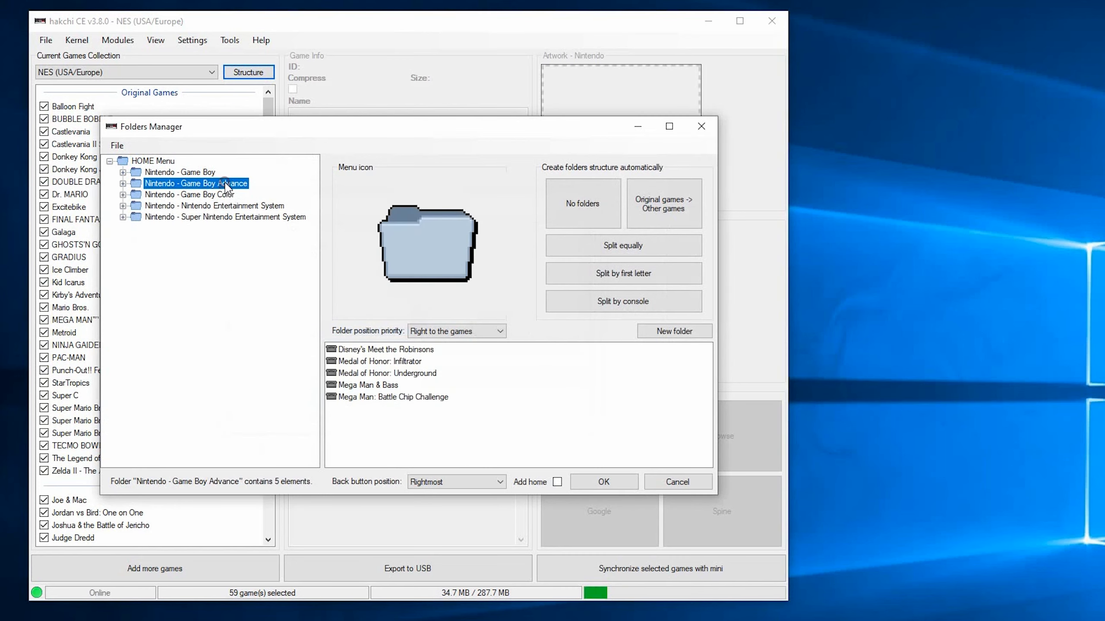
left_click(451, 228)
left_click_drag(422, 256, 416, 336)
left_click(279, 352)
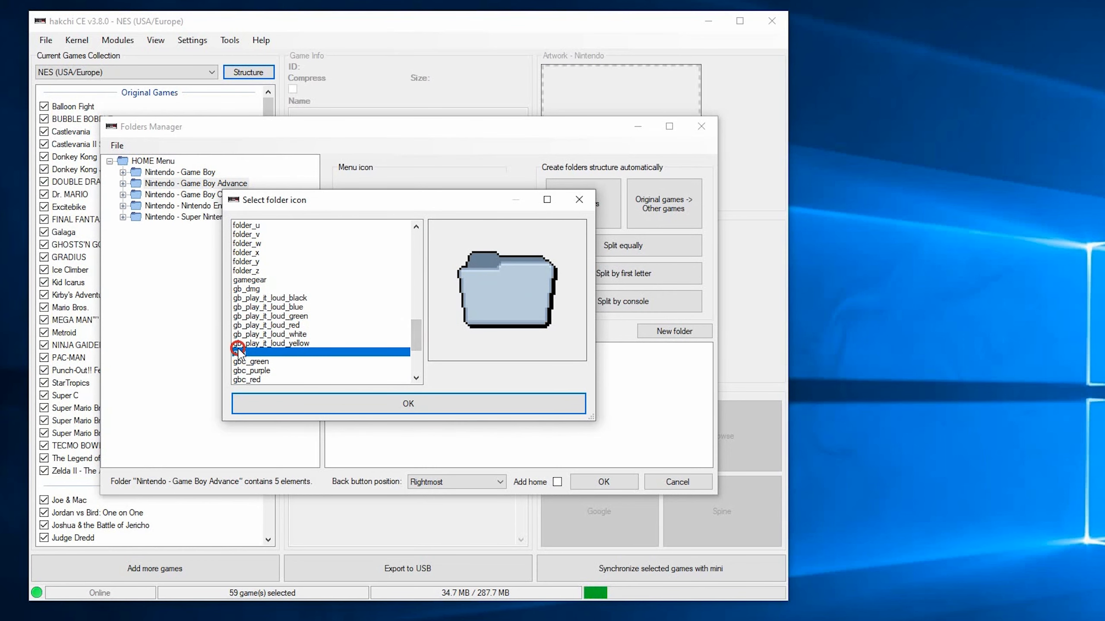
left_click(398, 403)
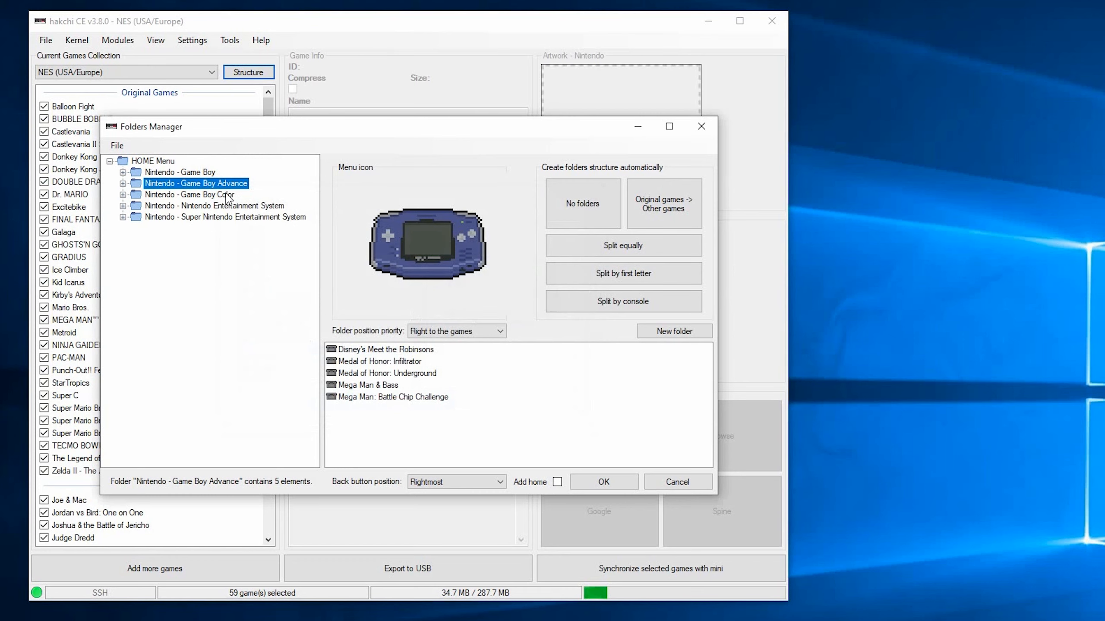
Set the menu icon of the Nintendo - Game Boy Color folder to the green Game Boy Color.
double_click(227, 195)
left_click(251, 316)
left_click(253, 352)
left_click(251, 316)
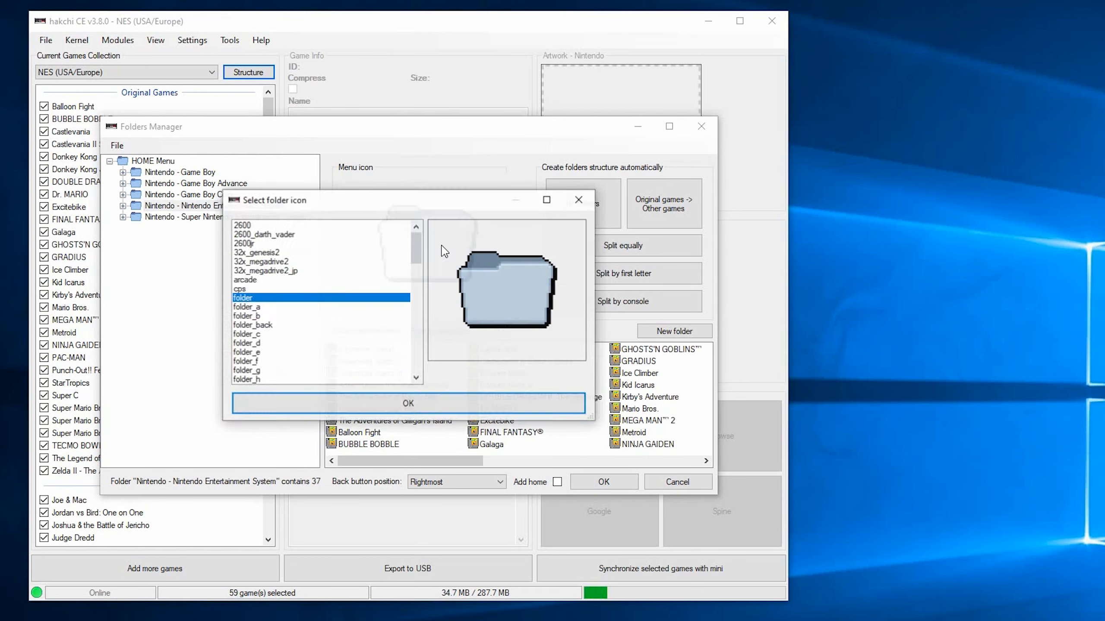
Set the menu icon of the Nintendo - Nintendo Entertainment System folder to nes.
scroll(309, 375, "down", 5)
left_click(239, 344)
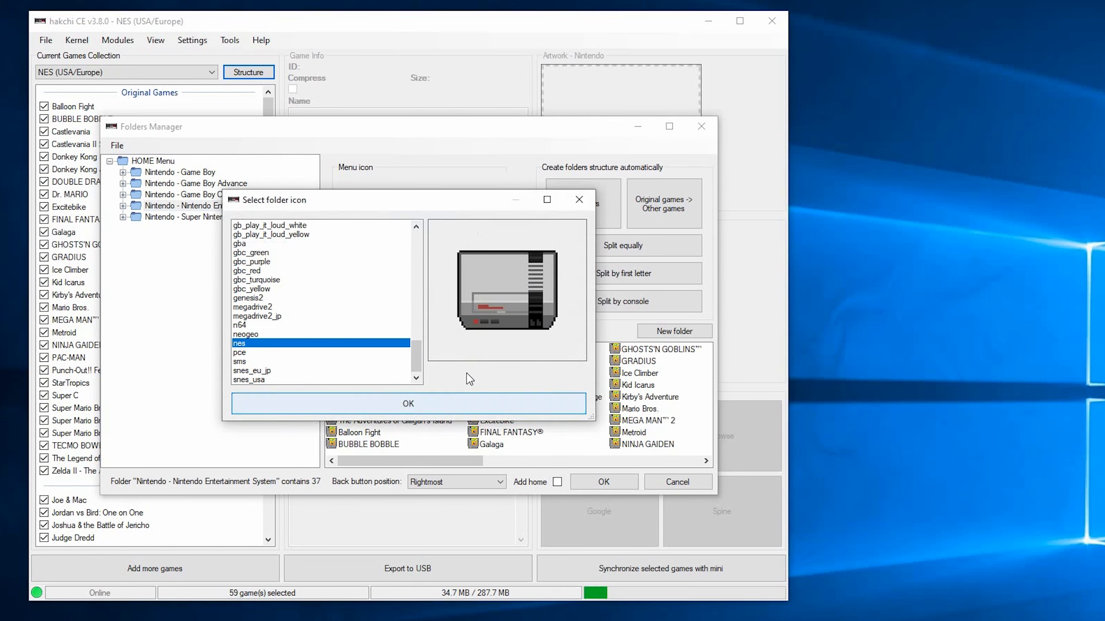
left_click(469, 403)
Set the menu icon of the Nintendo - Super Nintendo Entertainment System folder to snes_usa and save the folder structure.
double_click(226, 216)
left_click(248, 379)
left_click(398, 405)
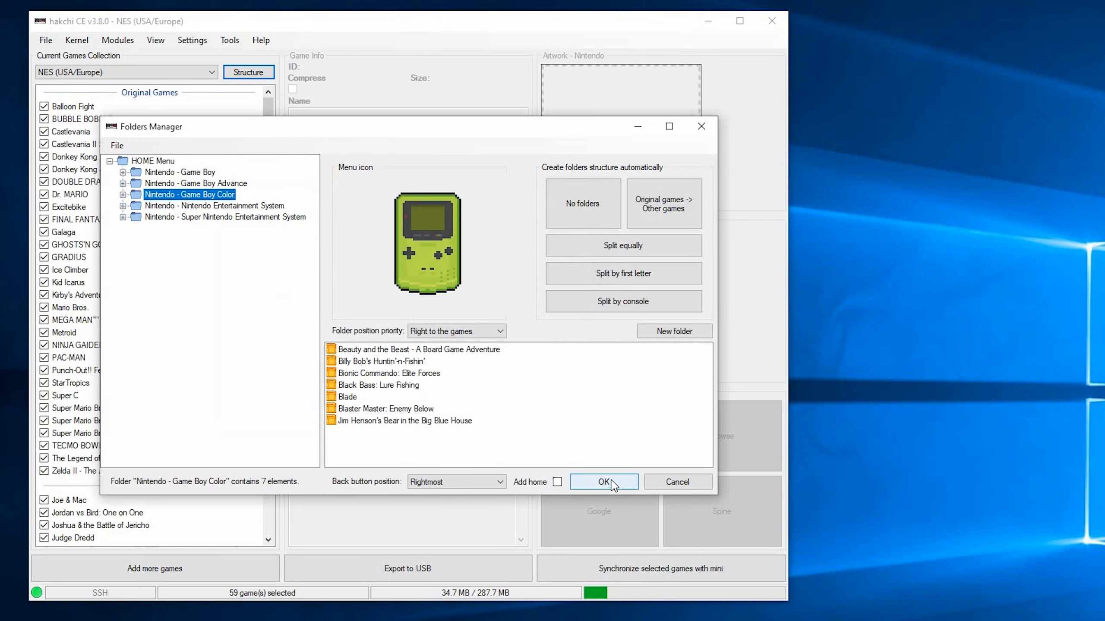
left_click(604, 480)
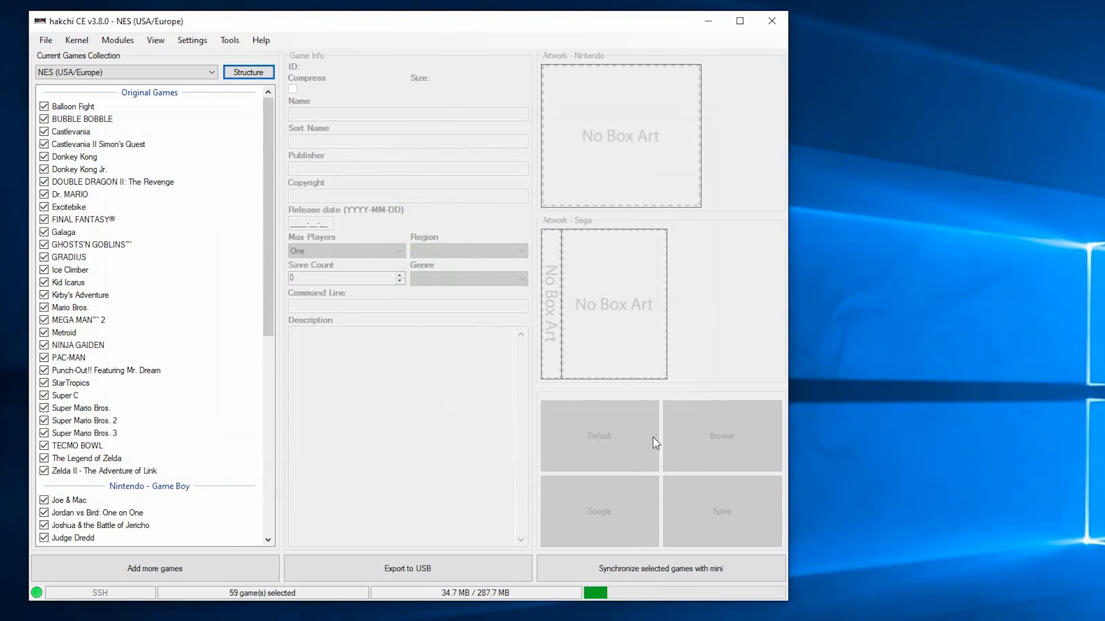
Synchronize the selected games with the mini console, accepting the existing console folder structure.
left_click_drag(268, 131, 274, 326)
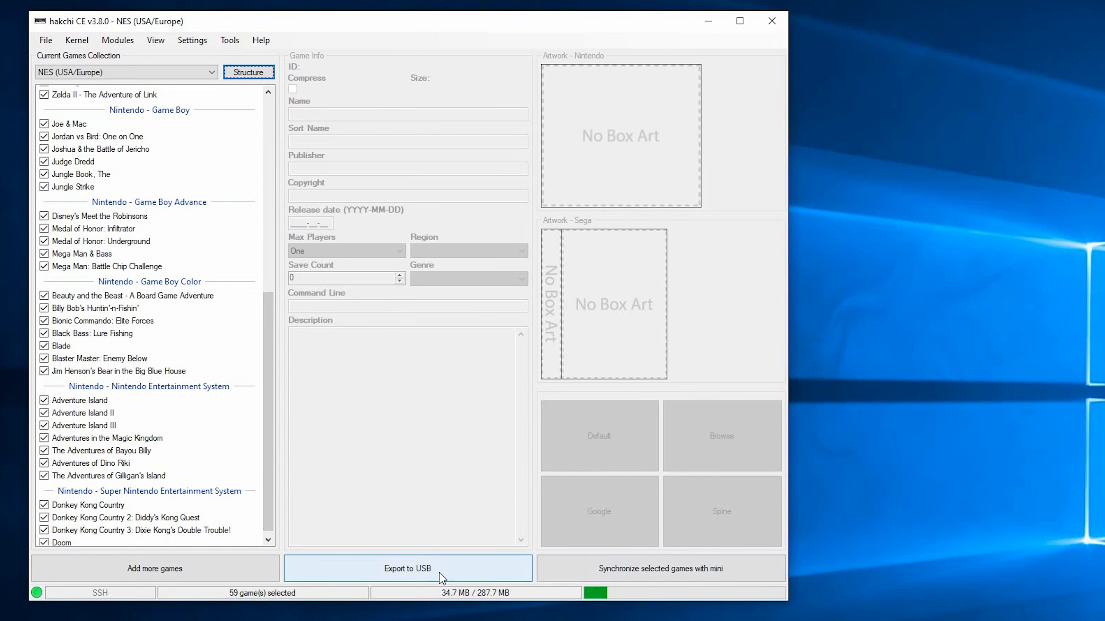
left_click(618, 574)
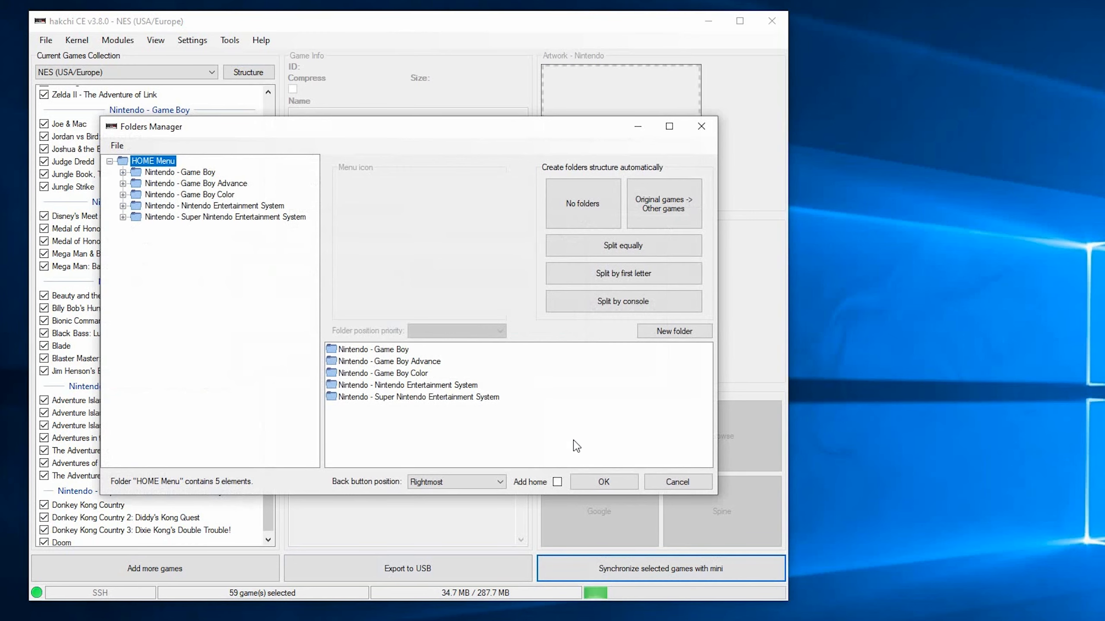
left_click(189, 185)
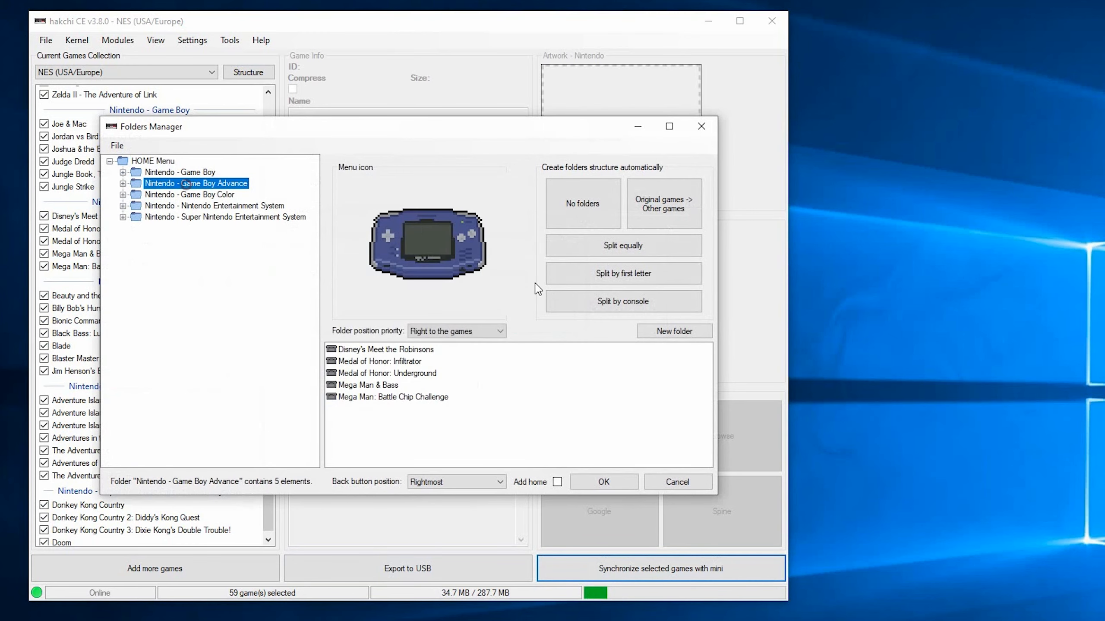
left_click(599, 481)
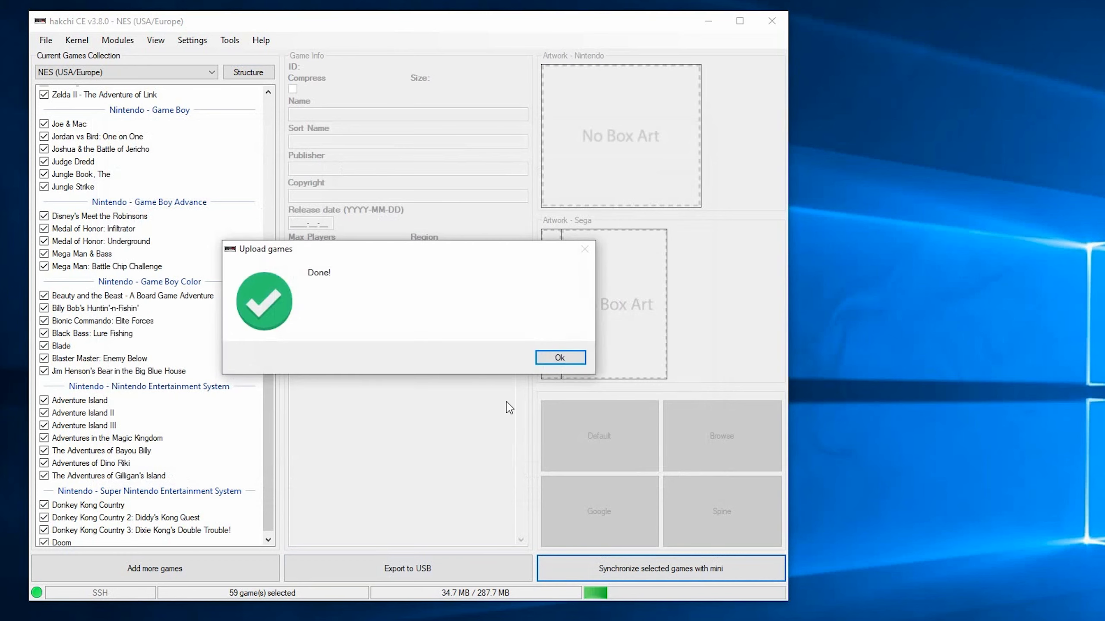
left_click(559, 358)
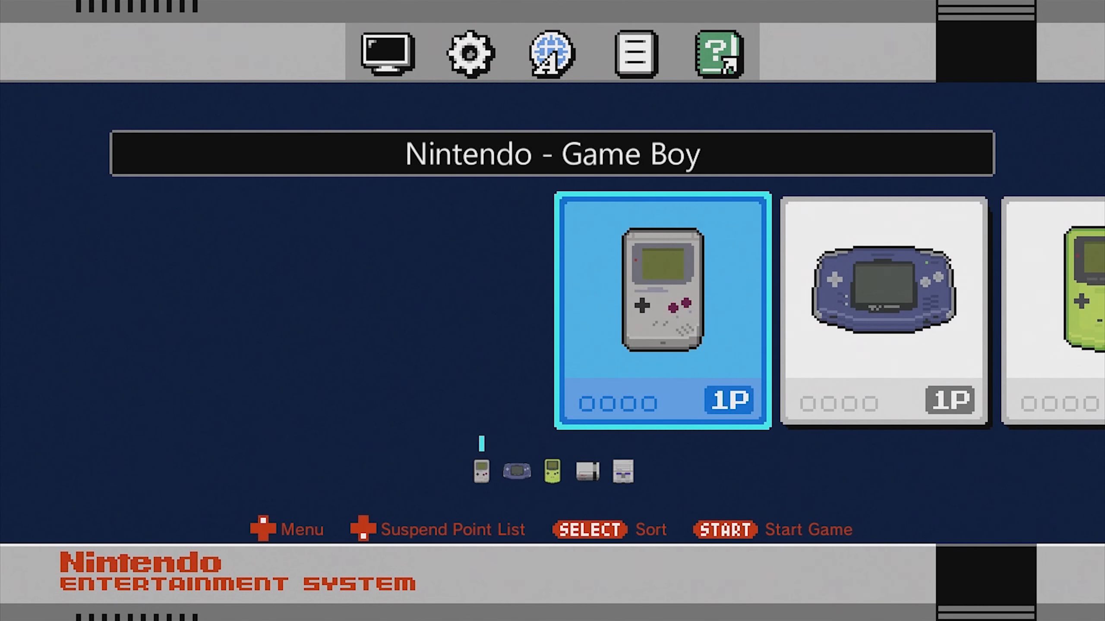
On the NES Classic home menu, look through the console folders and their icons from Game Boy to Super Nintendo Entertainment System.
key("Right")
key("Right")
key("Right")
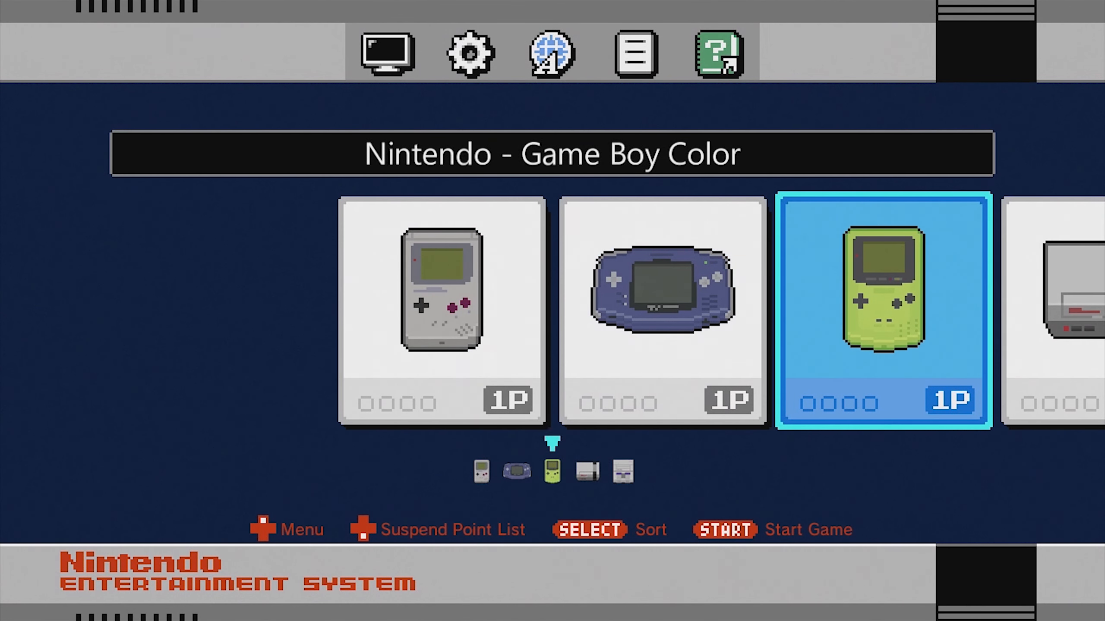
key("Right")
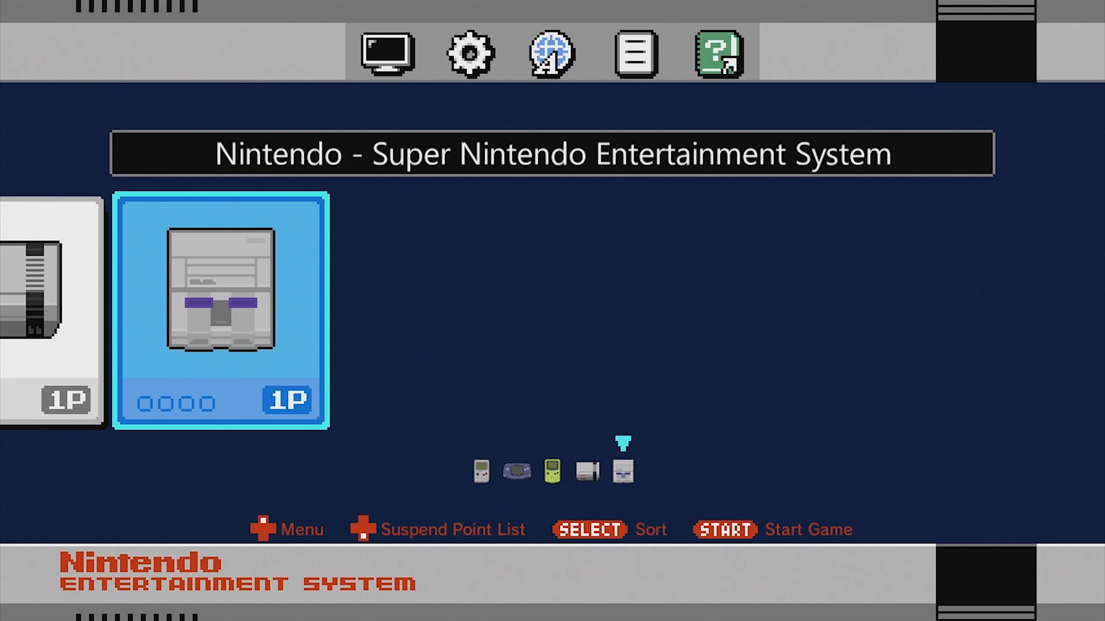
key("Left")
key("Left")
key("Left")
key("Left")
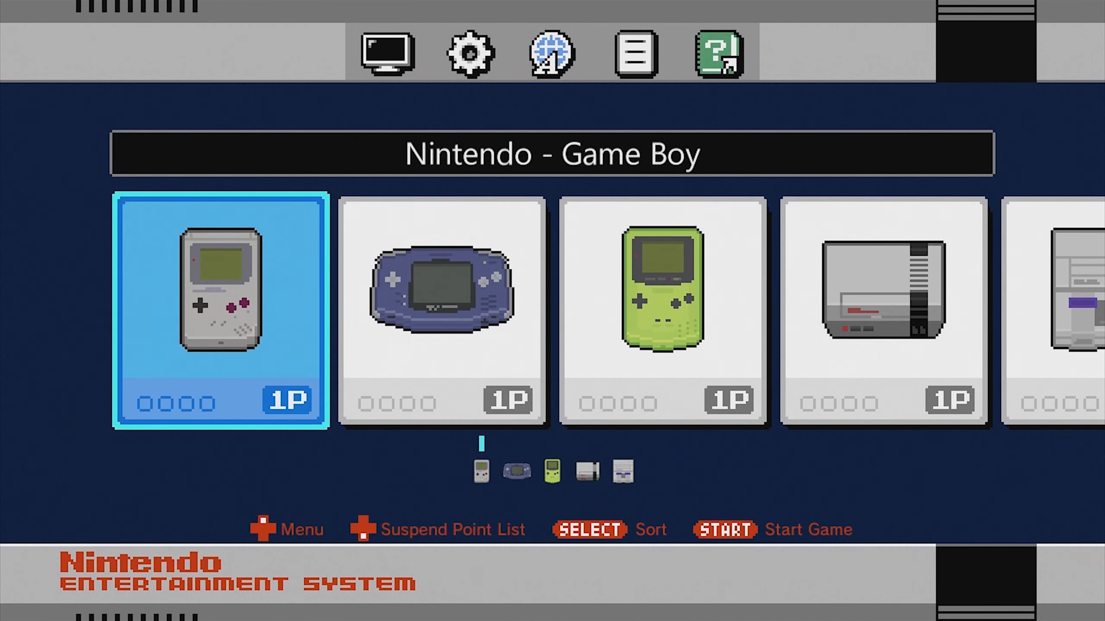
key("Left")
key("Left")
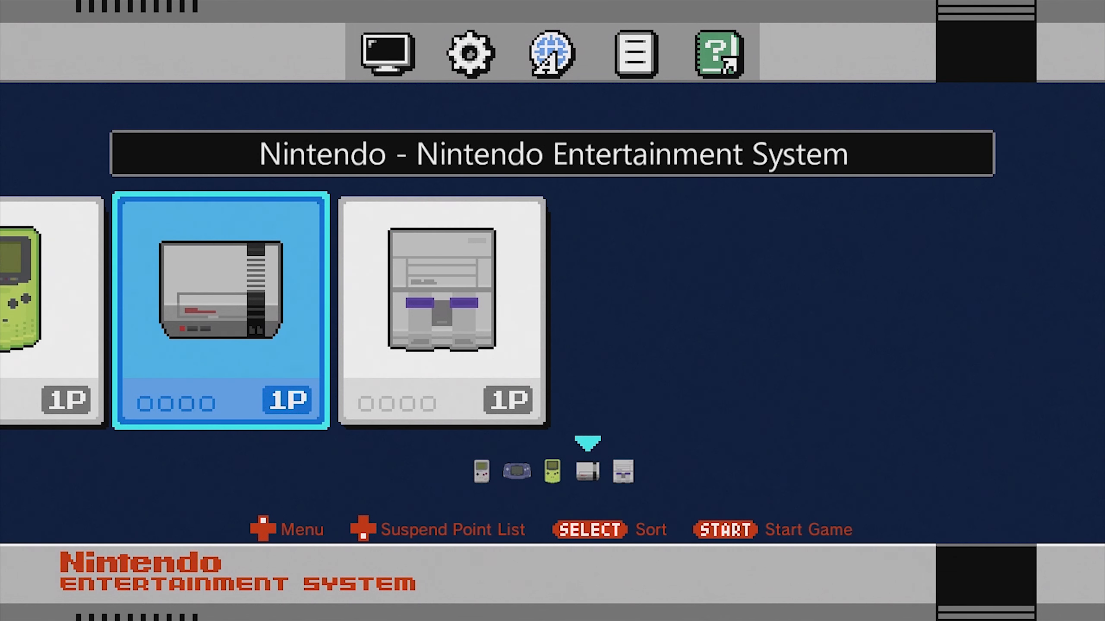
Open the Super Nintendo Entertainment System folder, look through its games and return to the home menu.
key("Right")
key("Return")
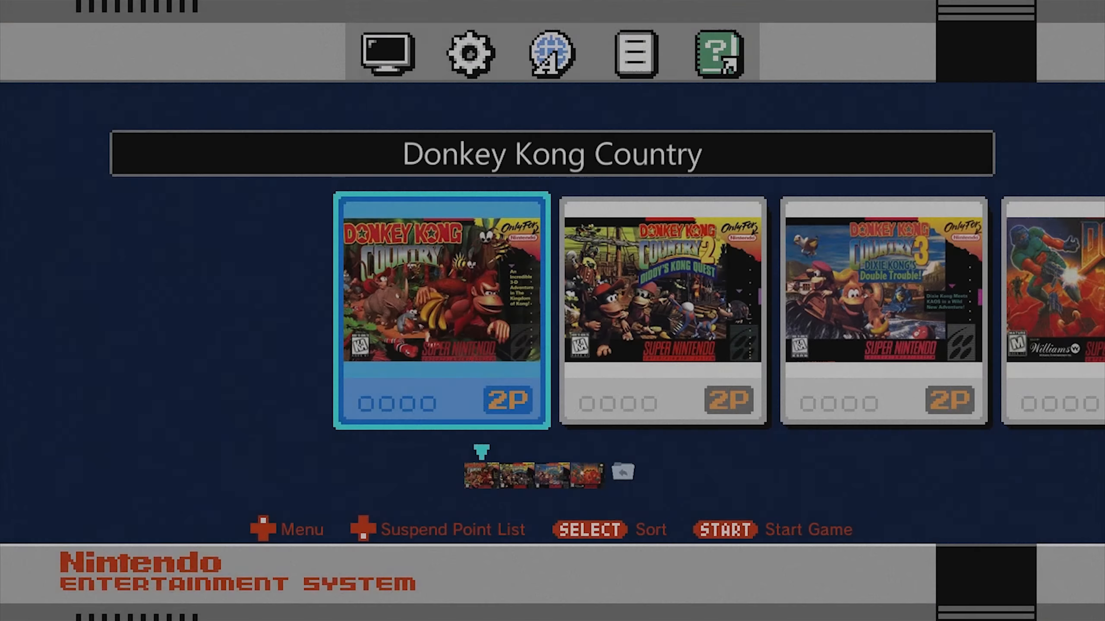
key("Right")
key("Right")
key("Right")
key("Right")
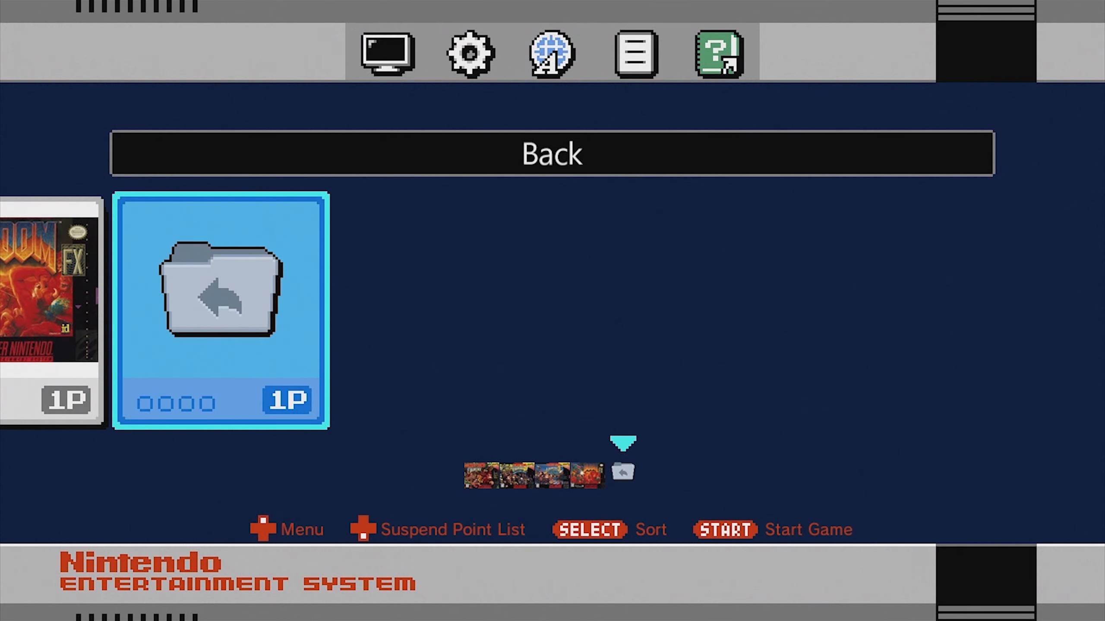
key("Return")
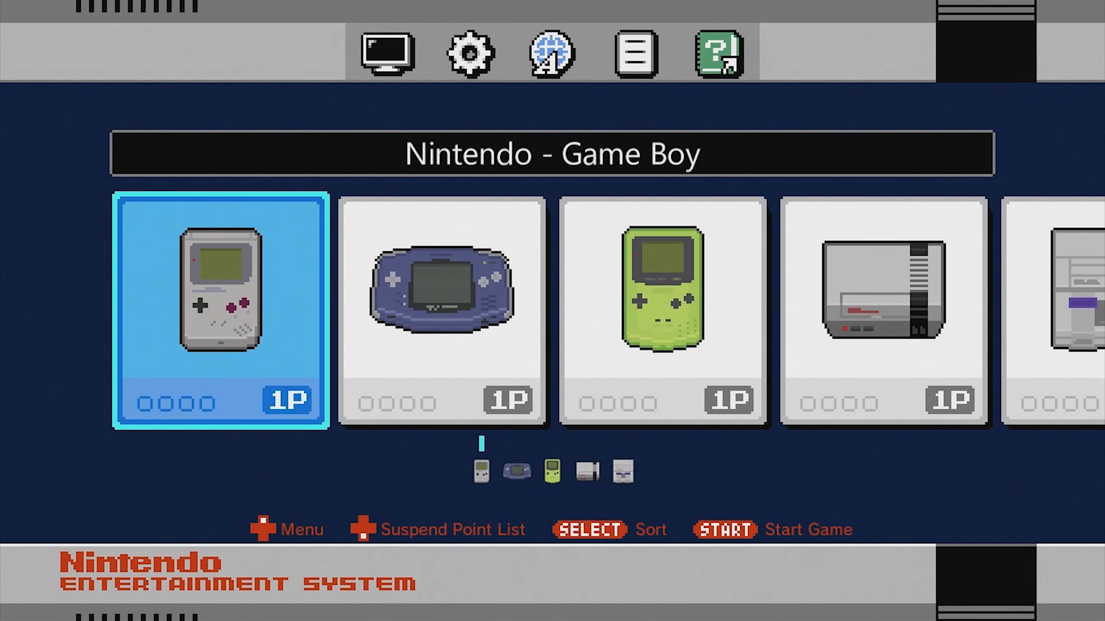
Open the Nintendo Entertainment System folder, browse all its original and added games, and go back to the console folders.
key("Right")
key("Right")
key("Right")
key("Return")
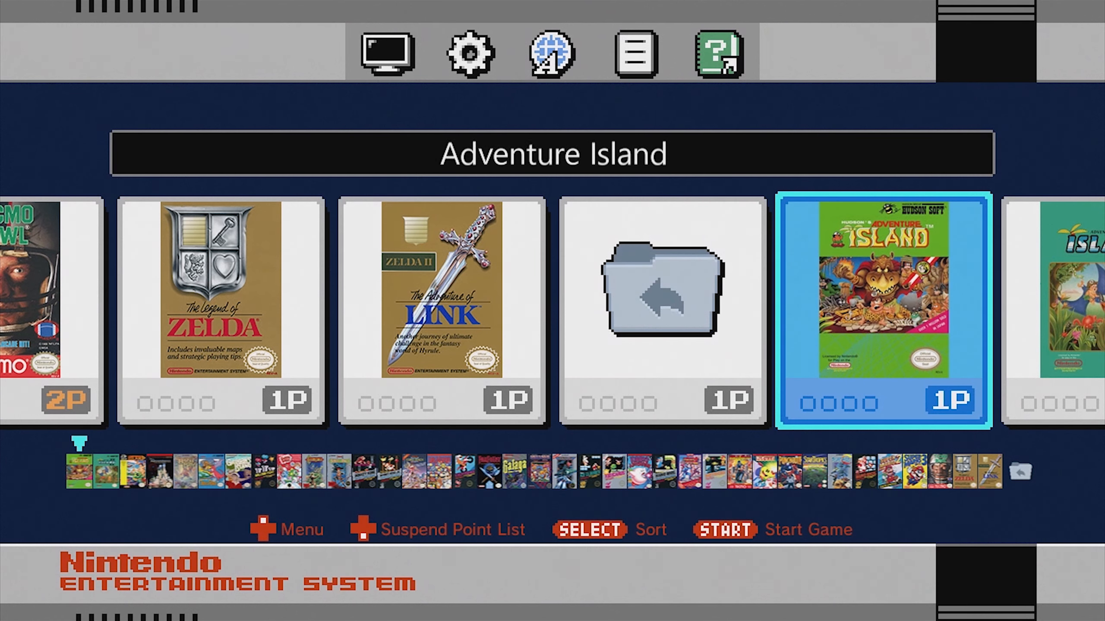
key("Left")
key("Left")
key("Left")
key("Left")
key("Left")
key("Left")
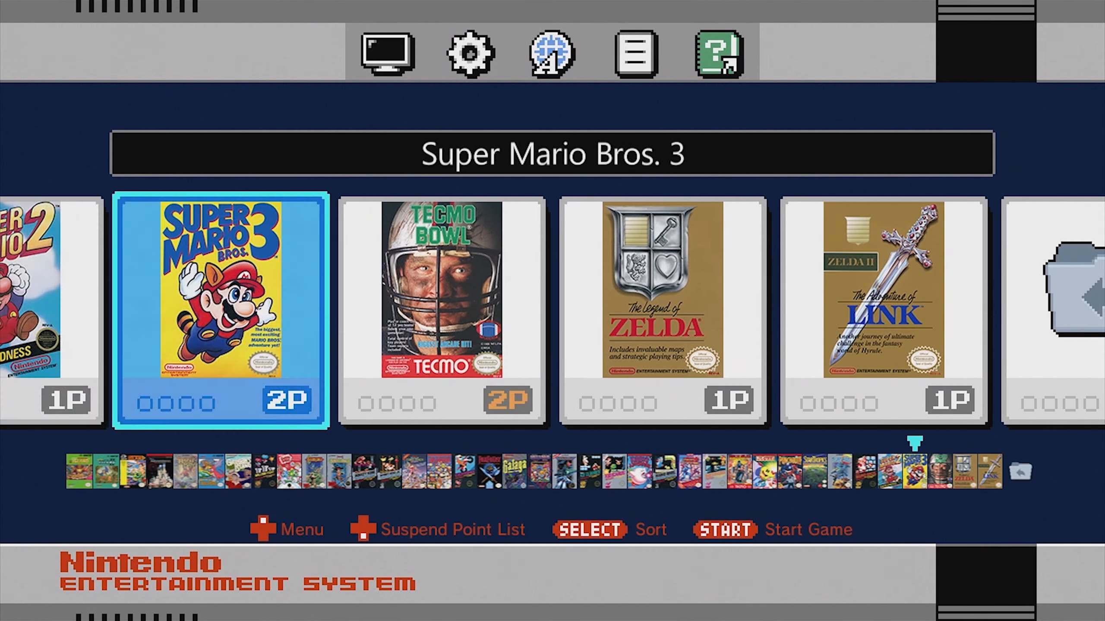
key("Left")
key("Left")
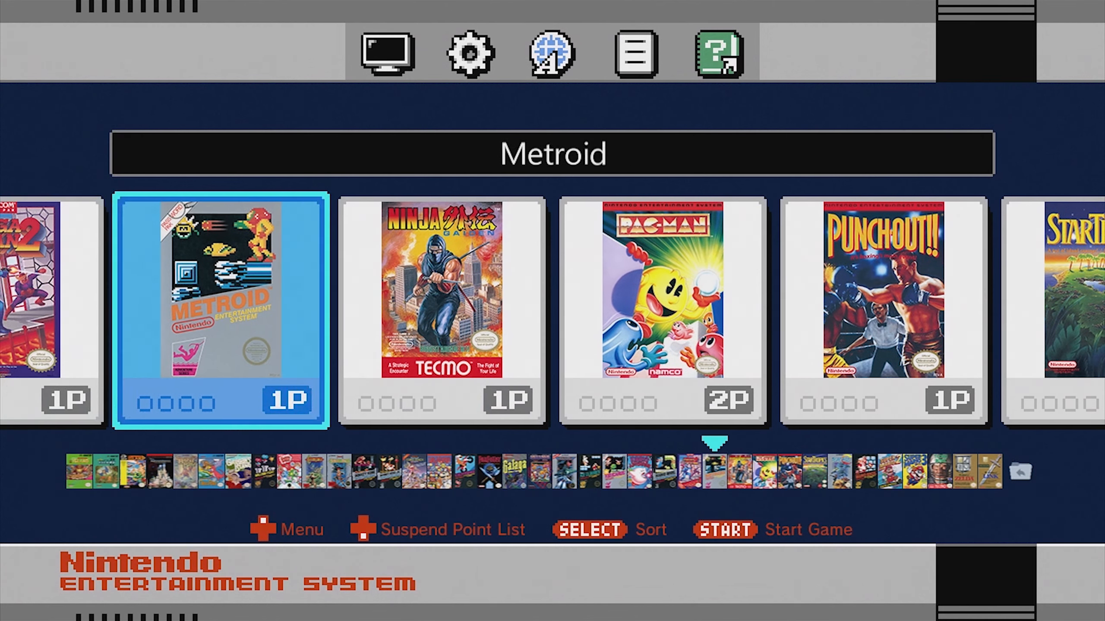
key("Left")
key("Left")
key("Left")
key("Left")
key("Left")
key("Left")
key("Left")
key("Left")
key("Left")
key("Left")
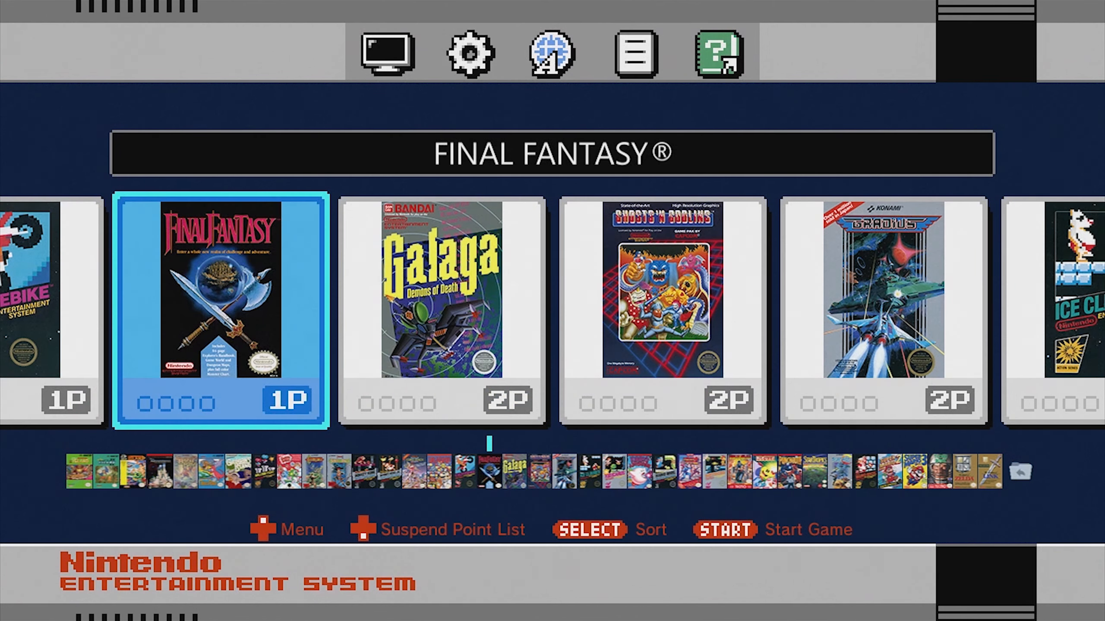
key("Left")
key("Left")
key("Left")
key("Left")
key("Left")
key("Left")
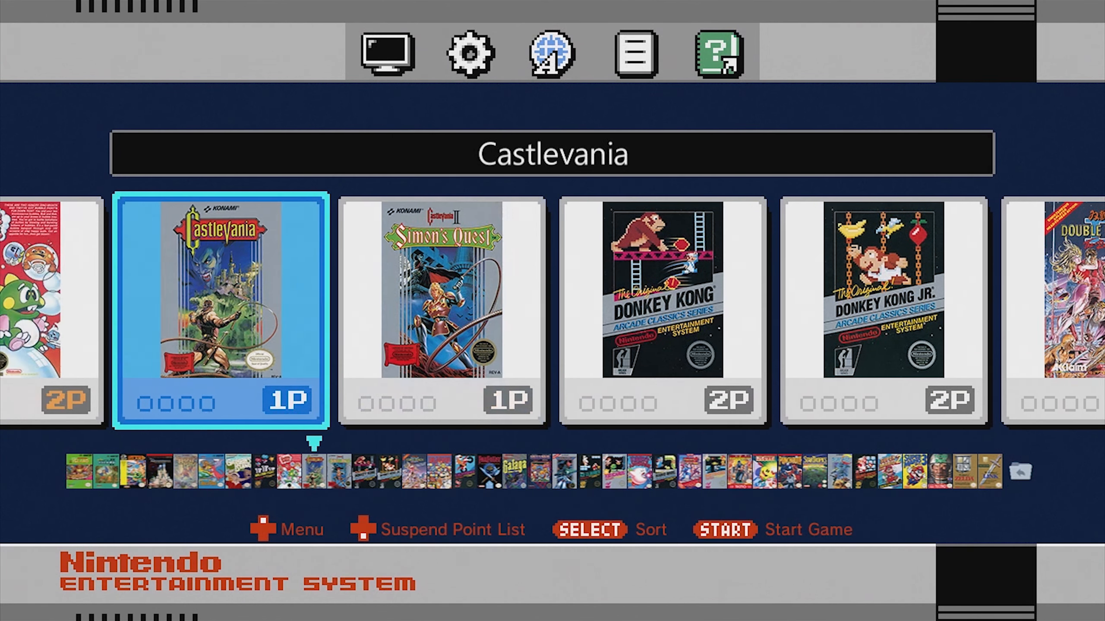
key("Left")
key("Left")
key("Left")
key("Left")
key("Left")
key("Left")
key("Left")
key("Left")
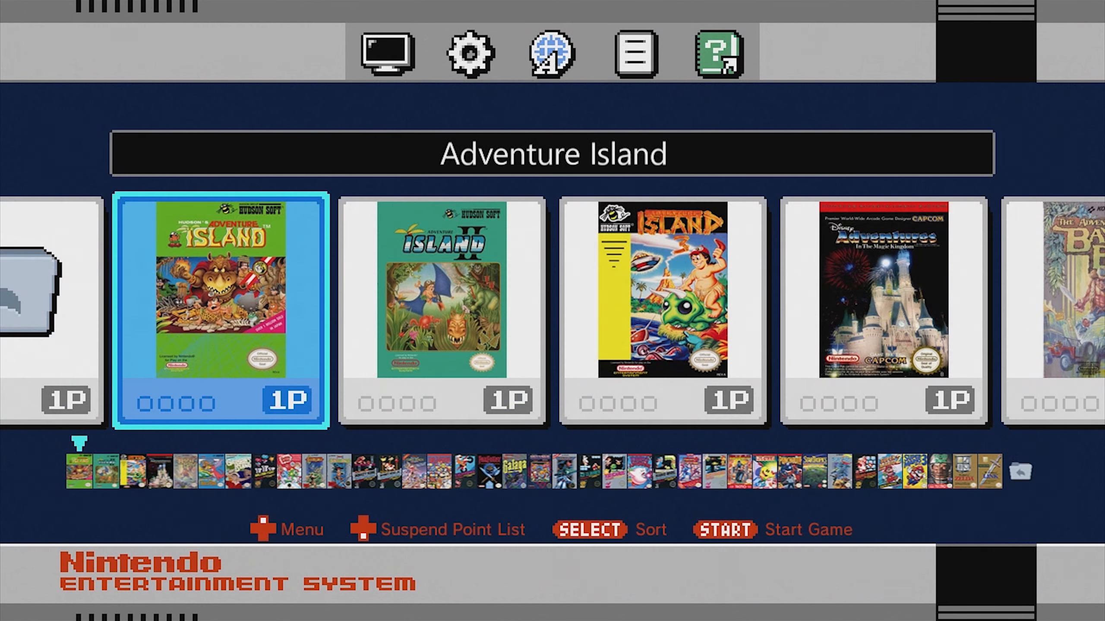
key("Left")
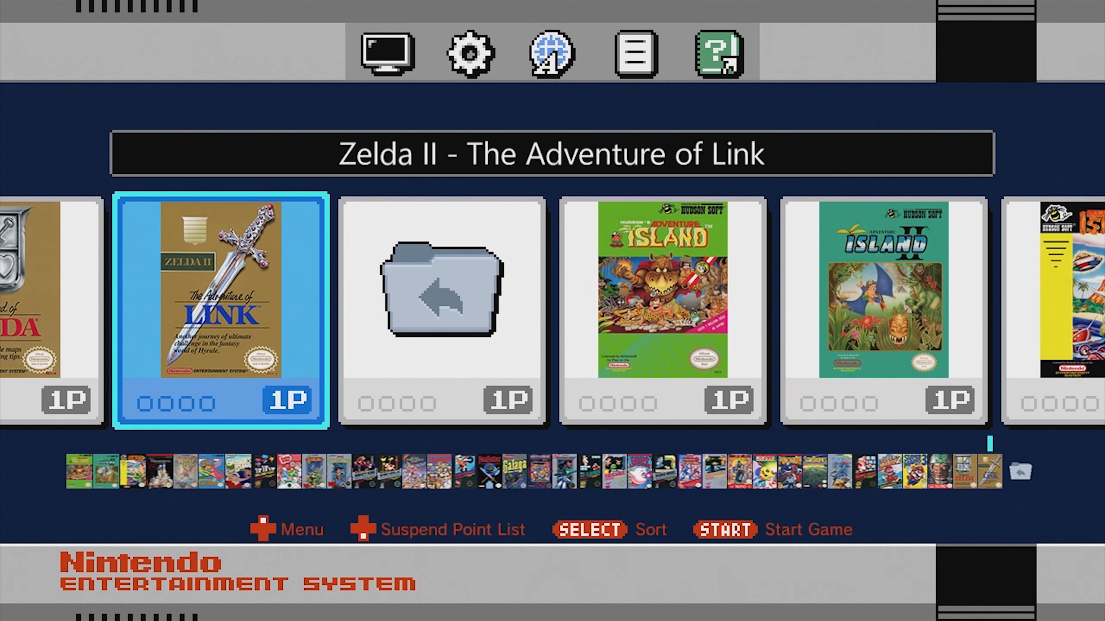
key("Left")
key("Left")
key("Left")
key("Left")
key("Left")
key("Left")
key("Left")
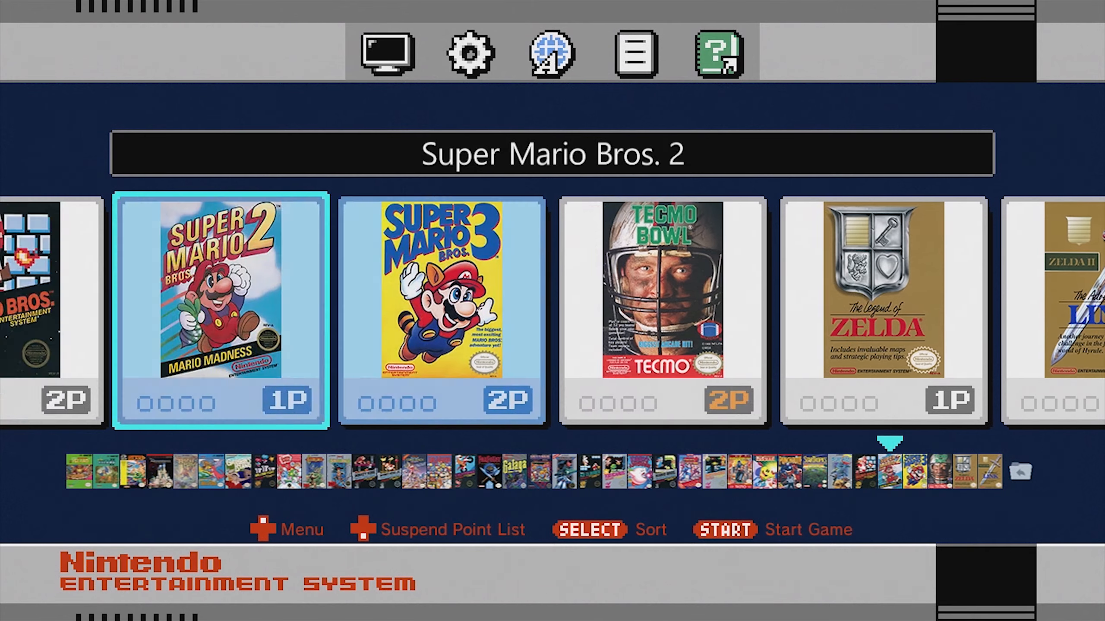
key("Left")
key("Left")
key("Left")
key("Left")
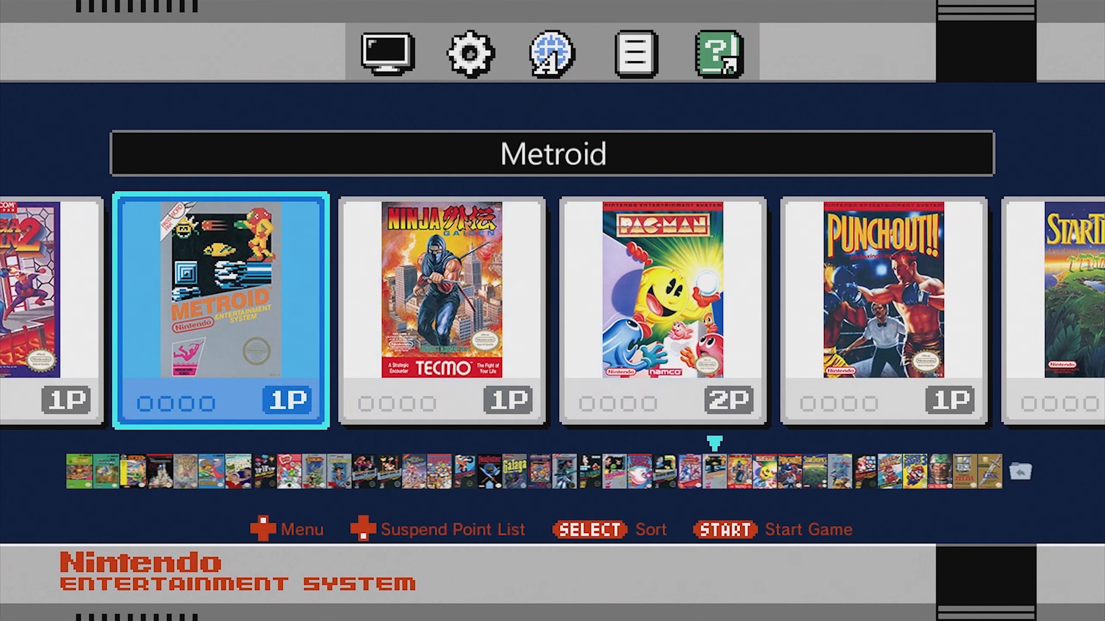
key("Right")
key("Right")
key("Right")
key("Right")
key("Right")
key("Right")
key("Right")
key("Right")
key("Right")
key("Right")
key("Right")
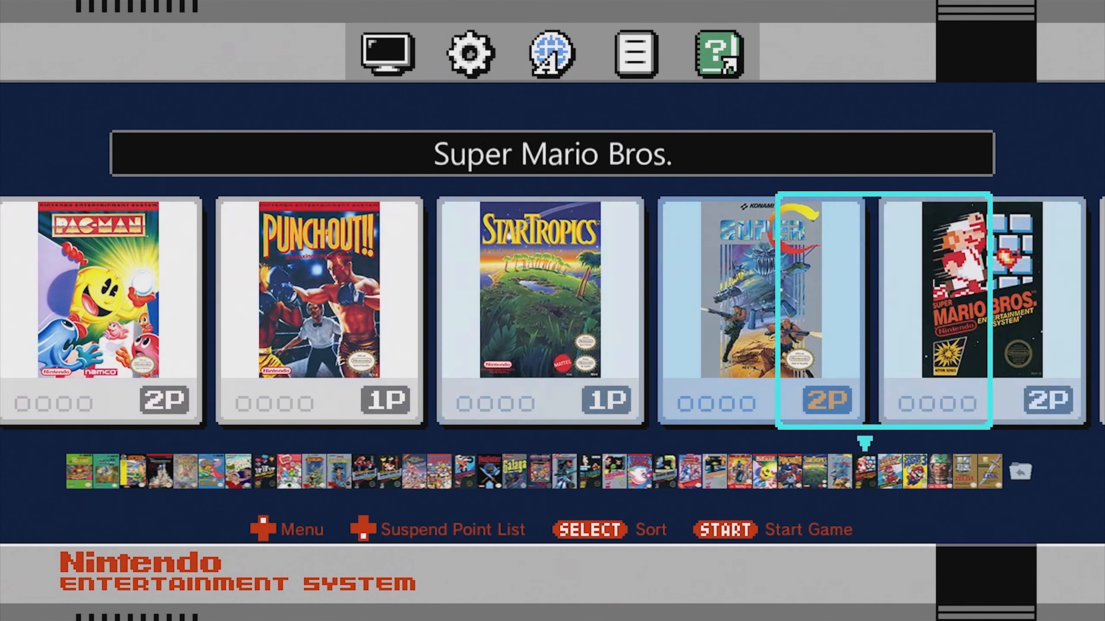
key("Right")
key("Return")
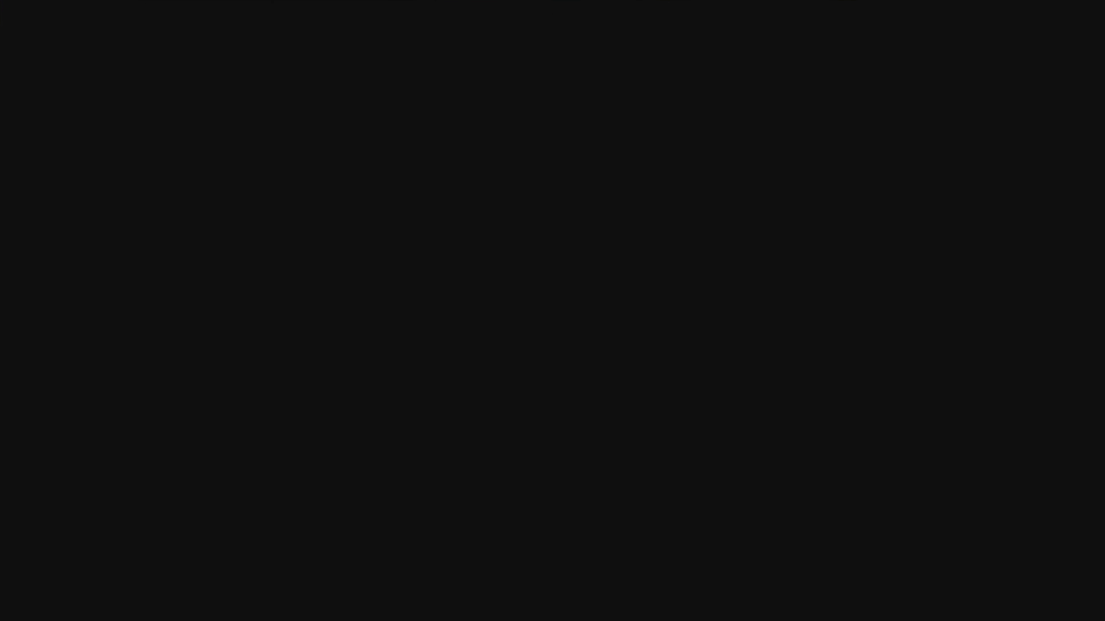
Open the Nintendo - Game Boy folder and look through its games up to Jungle Strike.
key("Left")
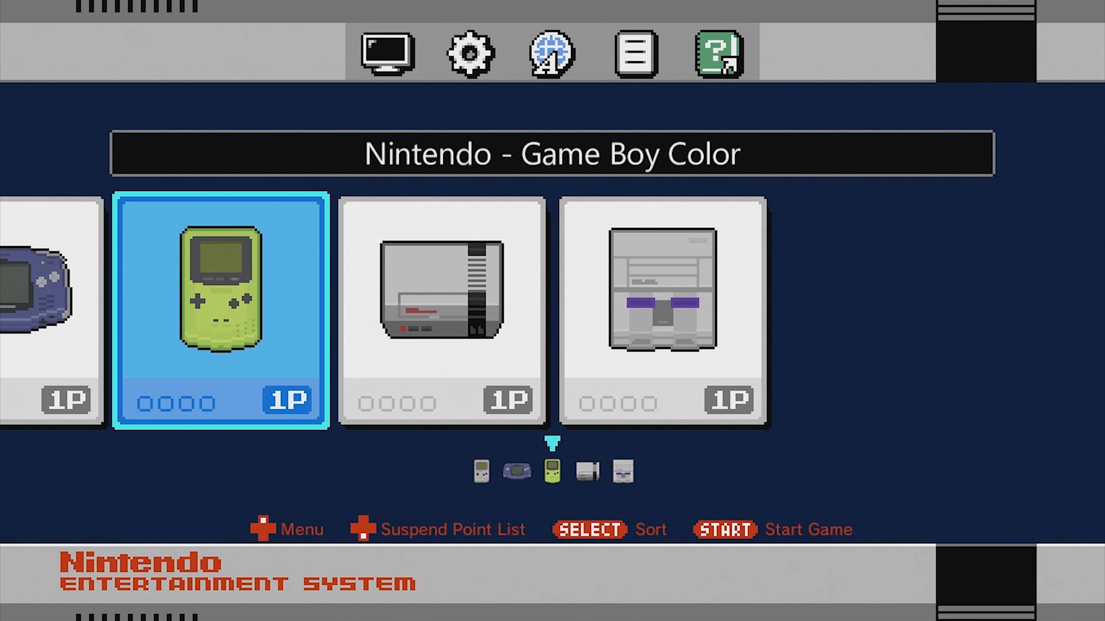
key("Left")
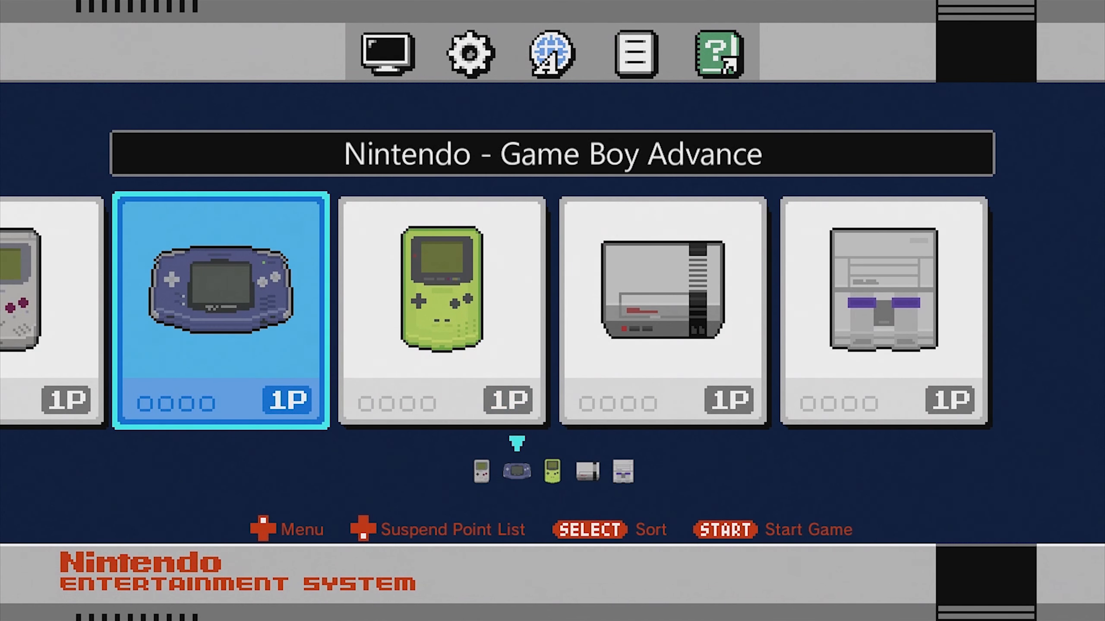
key("Left")
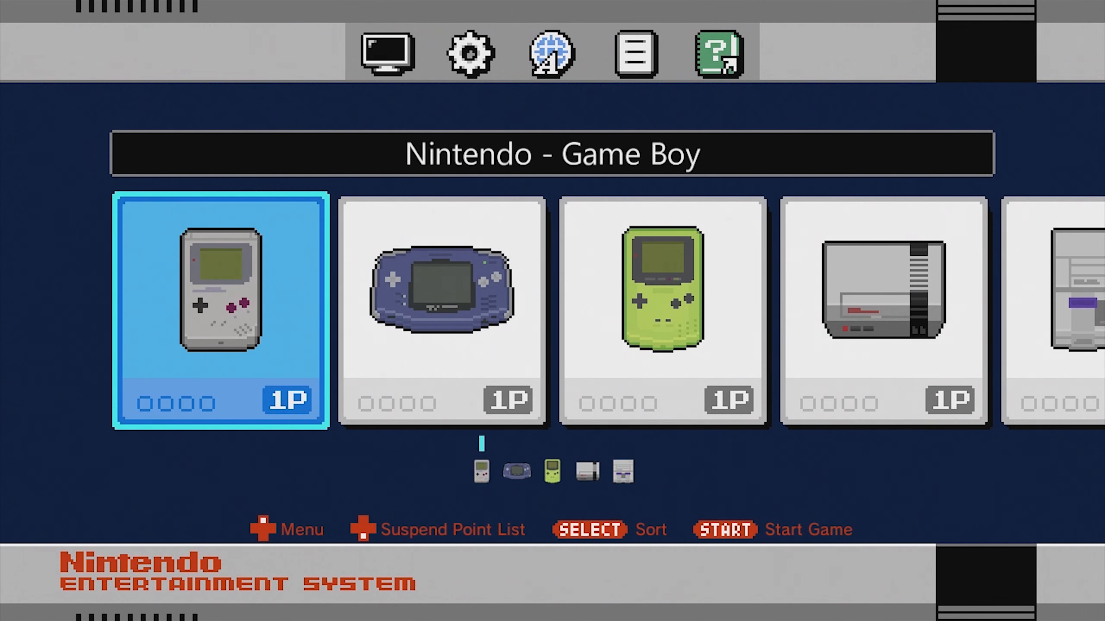
key("Return")
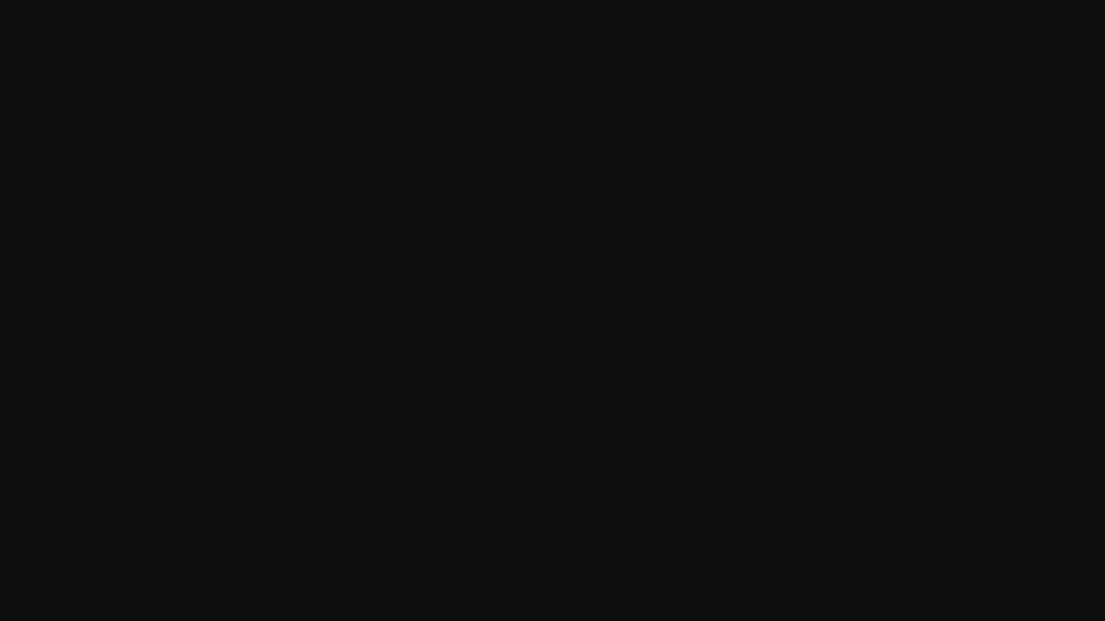
key("Right")
key("Right")
key("Right")
key("Right")
key("Right")
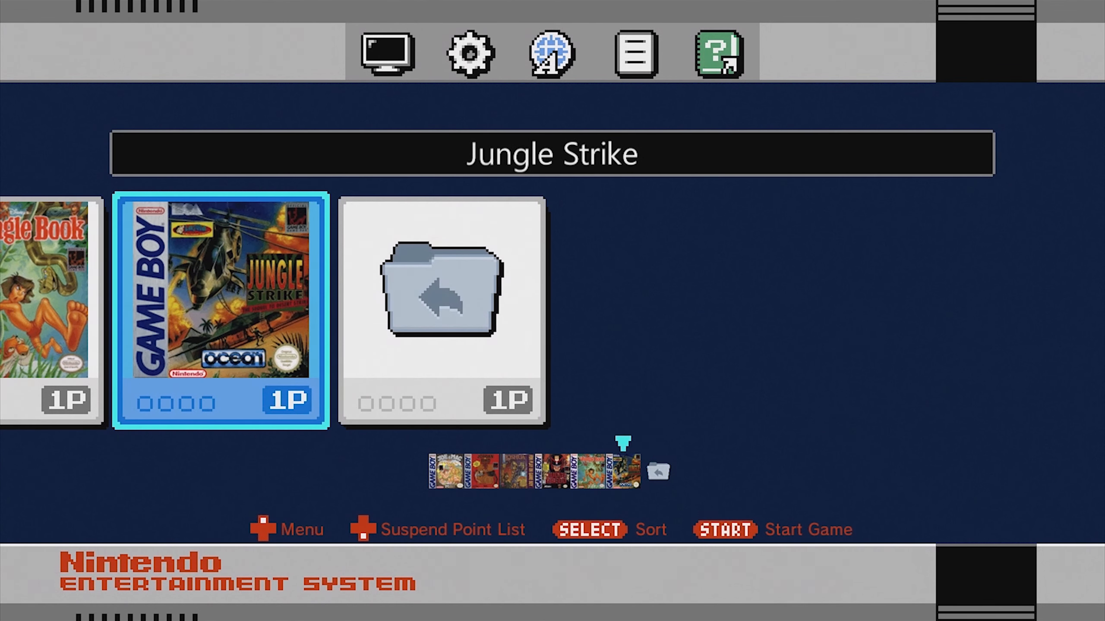
key("Right")
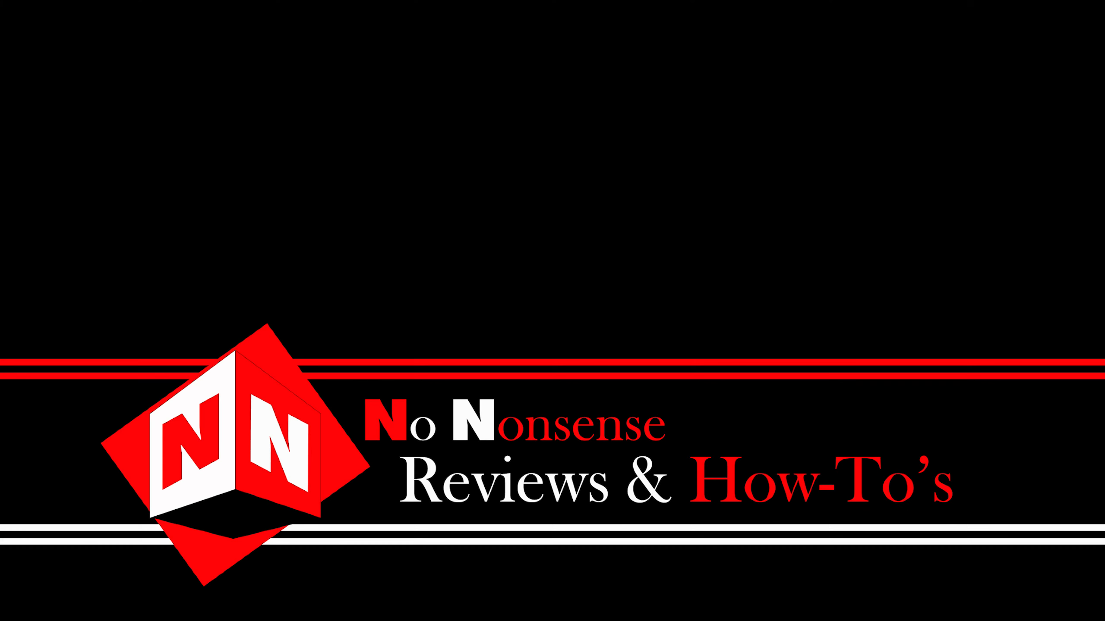